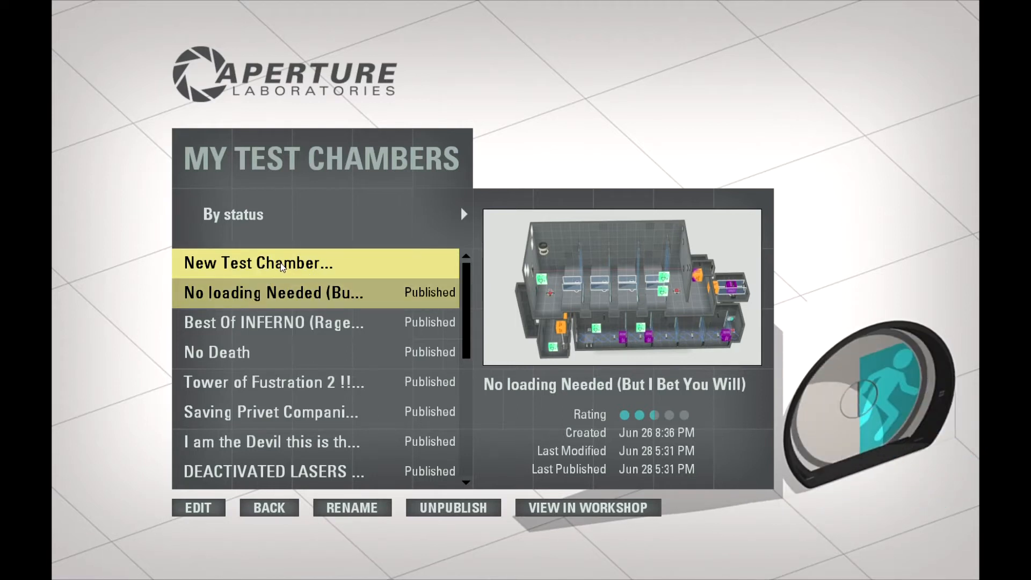
Create a new test chamber and make the long wall with the exit door non-portalable.
left_click(282, 267)
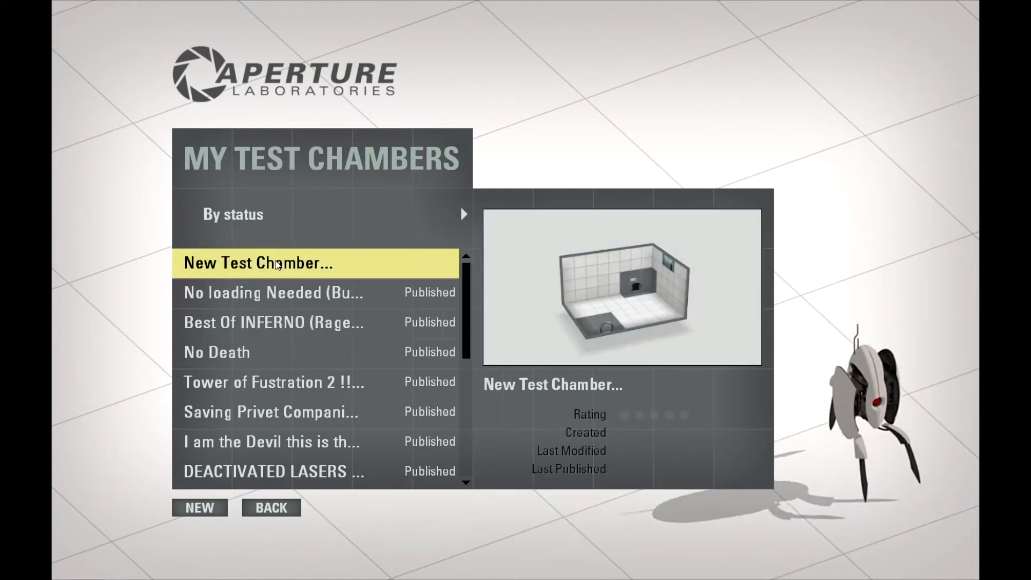
left_click(197, 510)
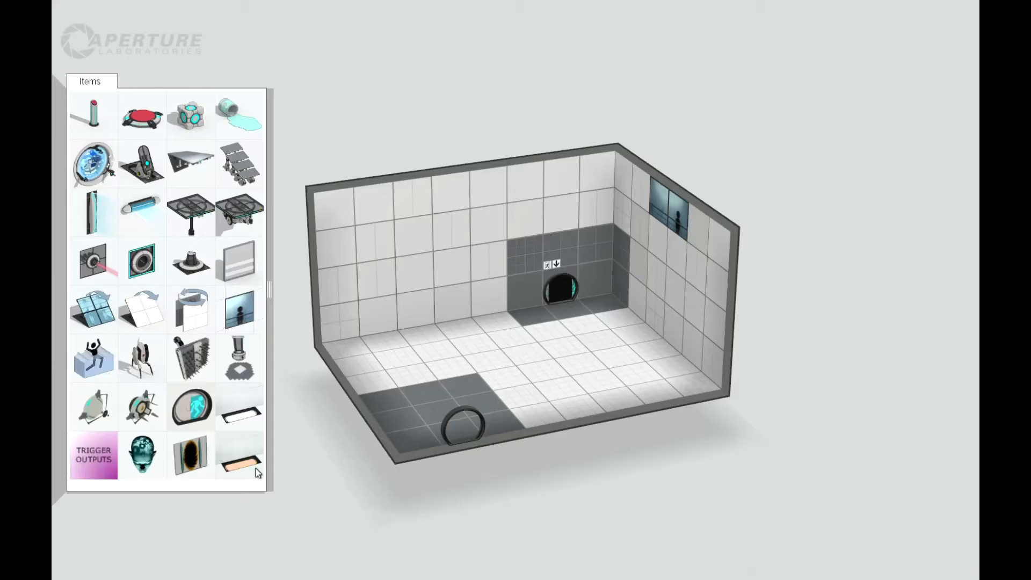
right_click_drag(224, 436, 472, 194)
double_click(485, 258)
right_click(486, 256)
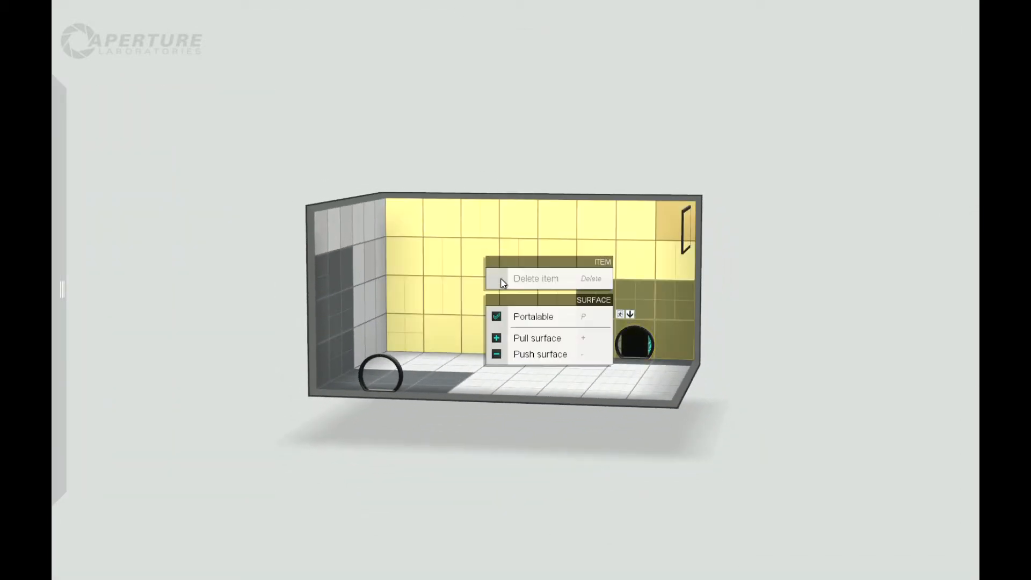
left_click(498, 321)
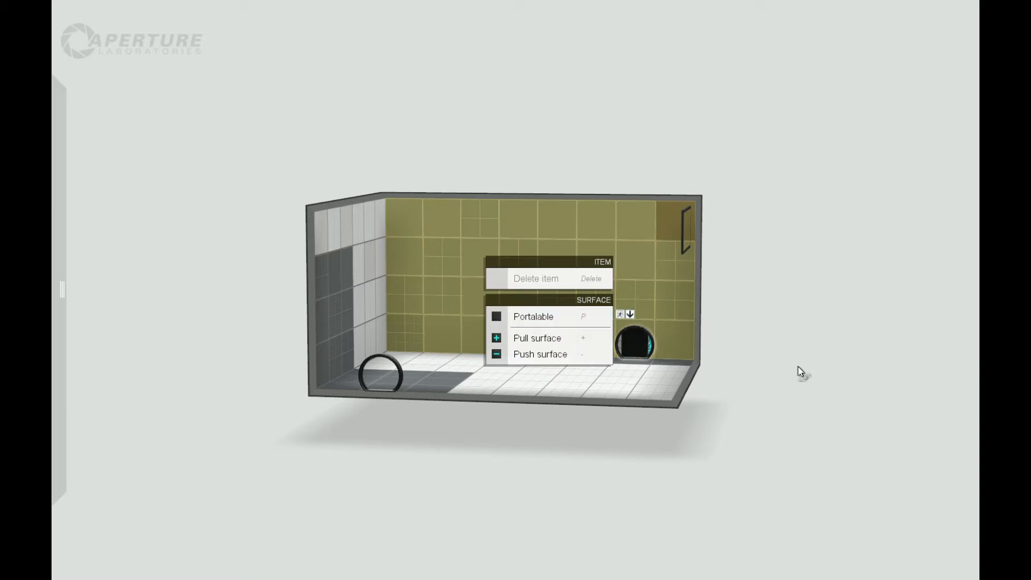
Make the short side wall opposite the observation window non-portalable.
right_click_drag(799, 369, 623, 318)
double_click(525, 206)
left_click(524, 204)
double_click(507, 222)
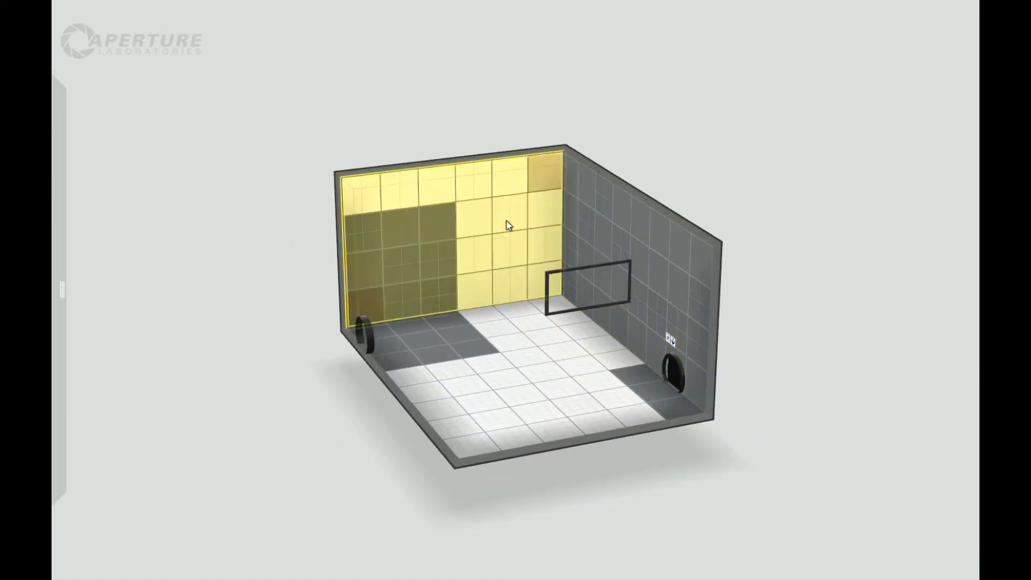
right_click(507, 222)
left_click(520, 239)
Make the entire chamber floor non-portalable.
right_click_drag(666, 322, 379, 322)
left_click(494, 352)
double_click(498, 350)
right_click(499, 348)
left_click(511, 410)
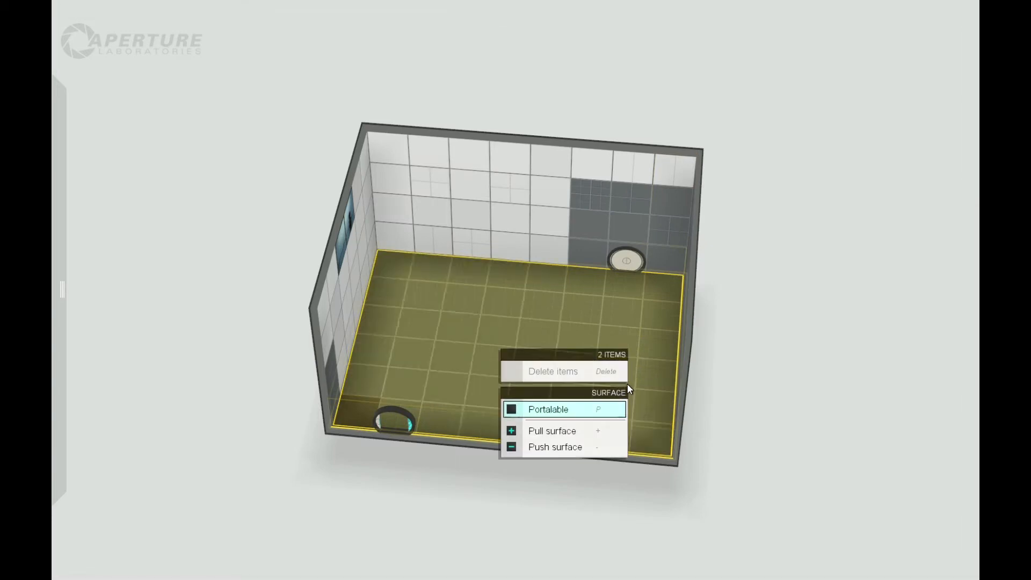
Make the long wall with the entrance door non-portalable.
right_click_drag(627, 385, 620, 249)
double_click(568, 234)
right_click(568, 234)
left_click(596, 295)
Make the wall containing the observation window non-portalable.
right_click_drag(622, 328, 534, 248)
double_click(533, 250)
right_click(534, 250)
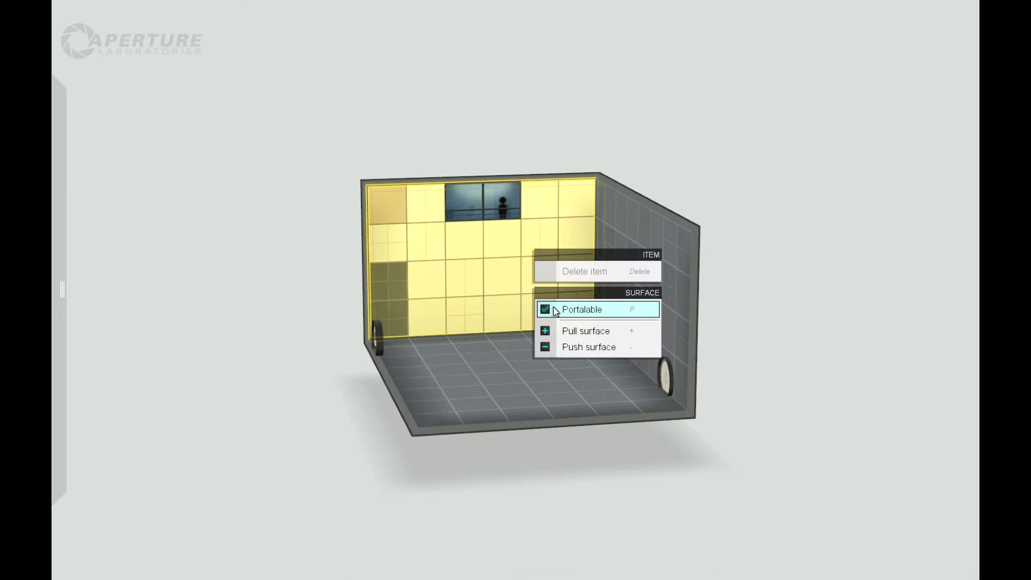
left_click(553, 307)
Lengthen the chamber between its two doors and shift the entrance door toward the middle of its wall.
right_click_drag(723, 311, 675, 187)
left_click_drag(675, 188, 897, 75)
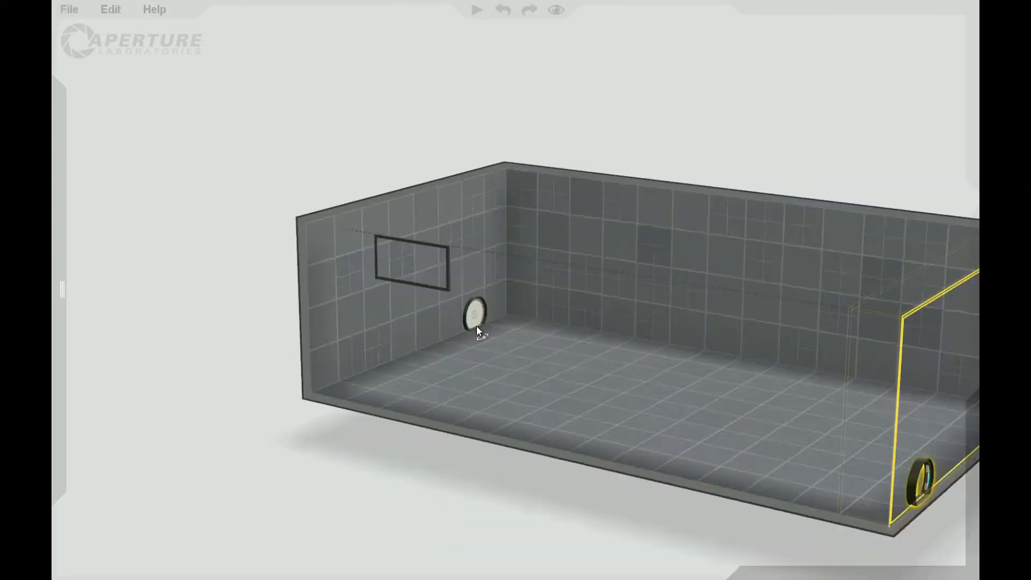
right_click_drag(477, 327, 429, 402)
left_click_drag(620, 327, 553, 310)
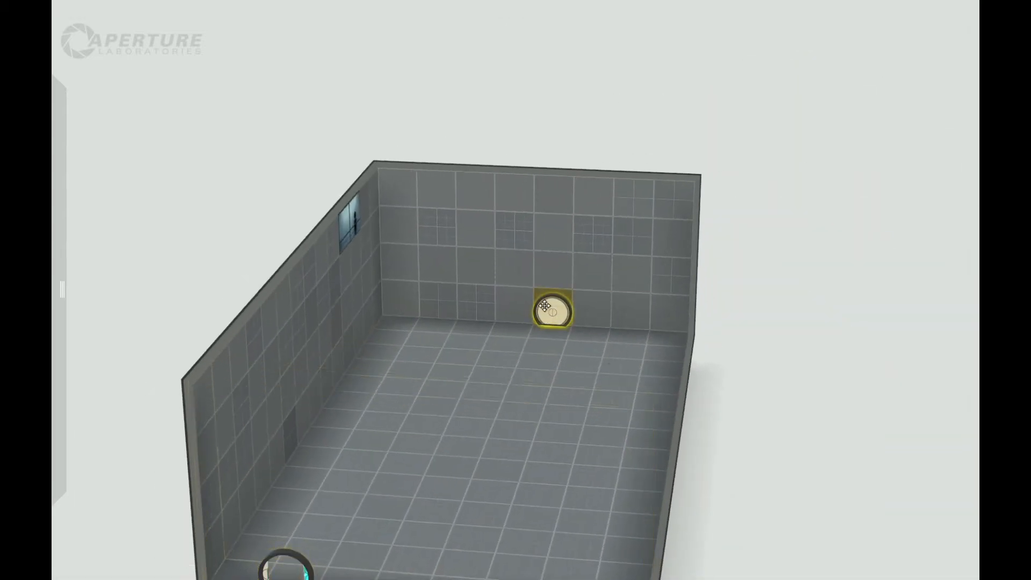
Narrow the chamber to seven tiles wide by moving the observation-window wall inward one tile.
left_click(340, 318)
double_click(335, 318)
left_click_drag(291, 266, 317, 277)
Lengthen the chamber further to about 21 tiles by pulling the exit-door wall outward.
right_click_drag(807, 360, 446, 298)
left_click(356, 161)
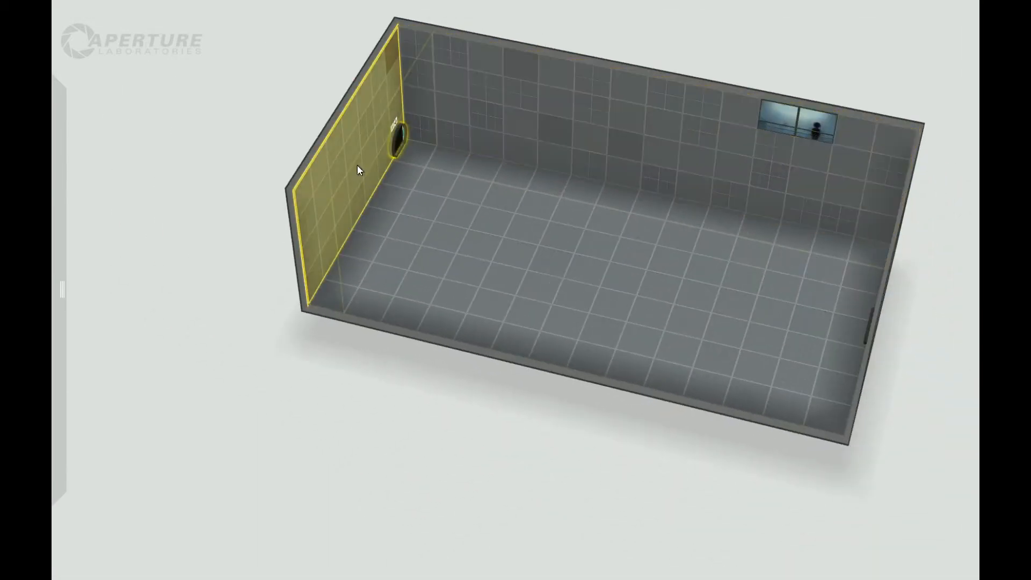
scroll(370, 173, "down", 3)
left_click_drag(420, 219, 314, 314)
right_click_drag(313, 314, 265, 509)
right_click_drag(644, 313, 360, 375)
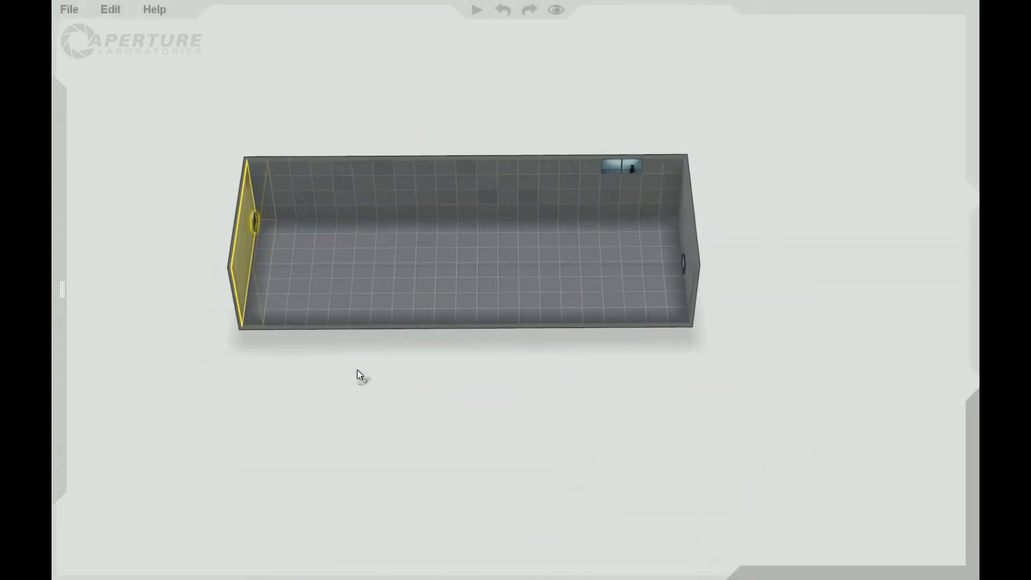
middle_click_drag(738, 368, 418, 389)
right_click_drag(418, 389, 428, 353)
scroll(428, 353, "down", 5)
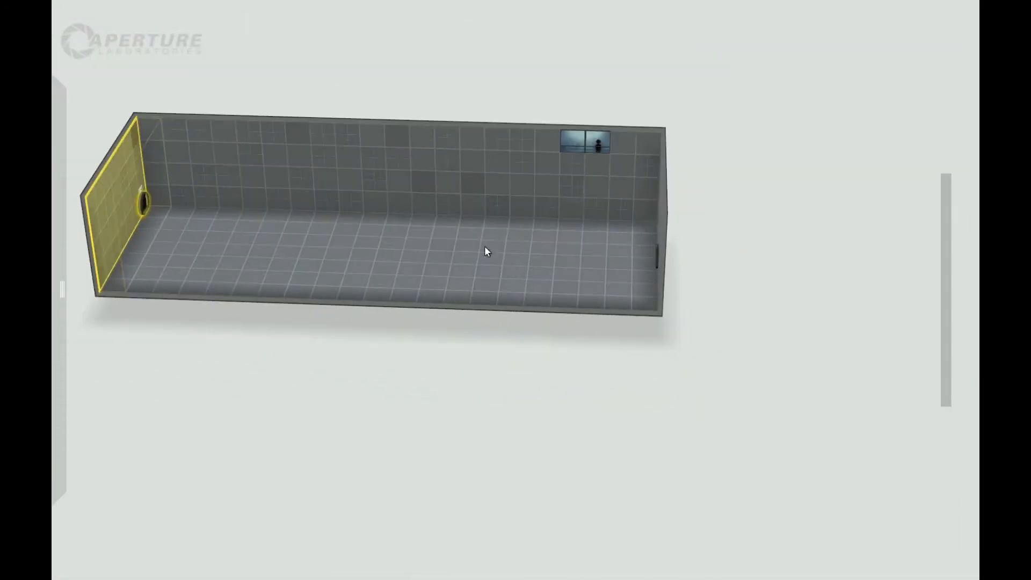
Raise a three-tile floor strip one tile high from each long wall near the entrance, leaving a one-tile gap between them.
right_click_drag(445, 288, 537, 370)
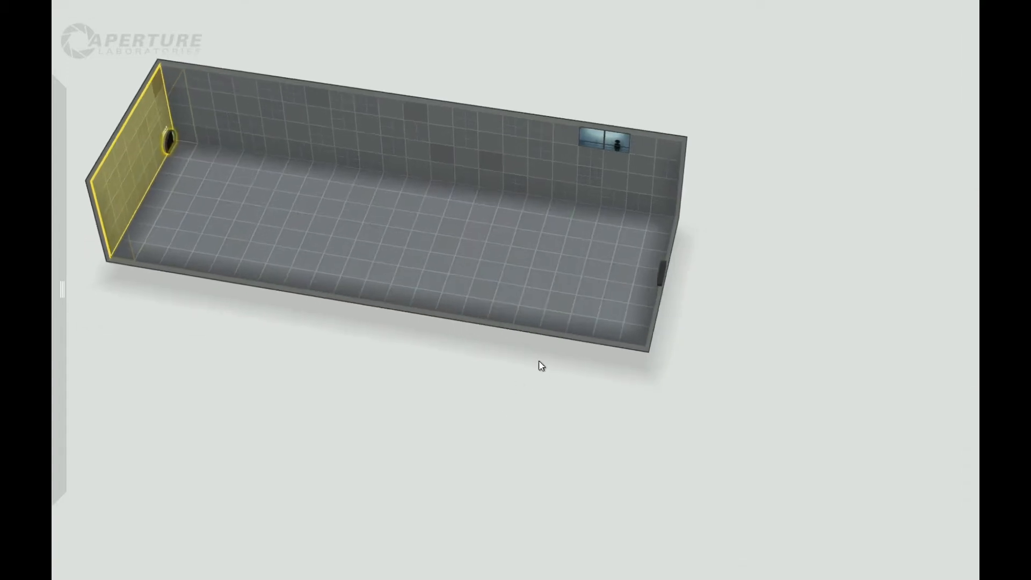
left_click(530, 320)
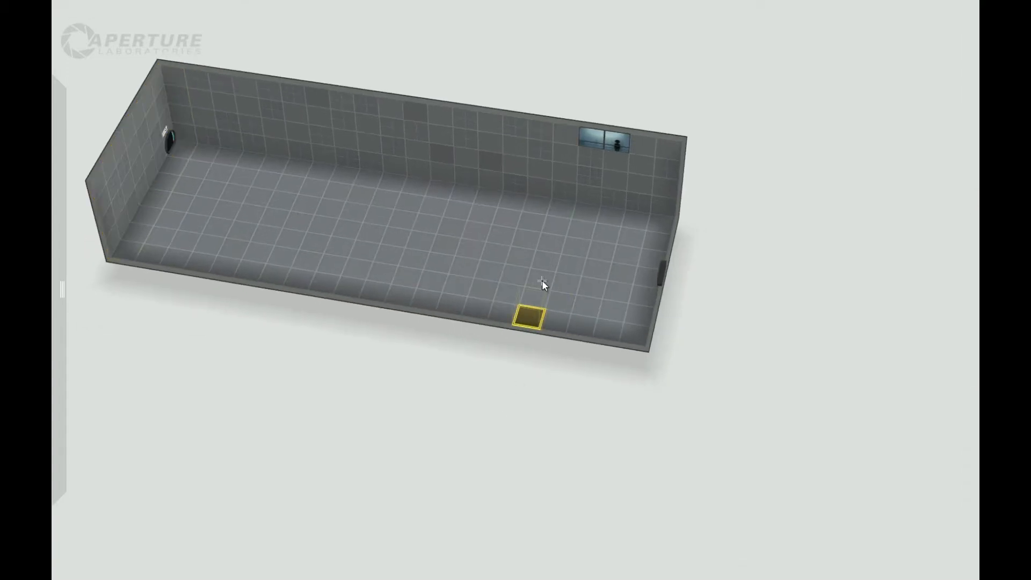
right_click_drag(736, 322, 478, 369)
left_click(567, 308)
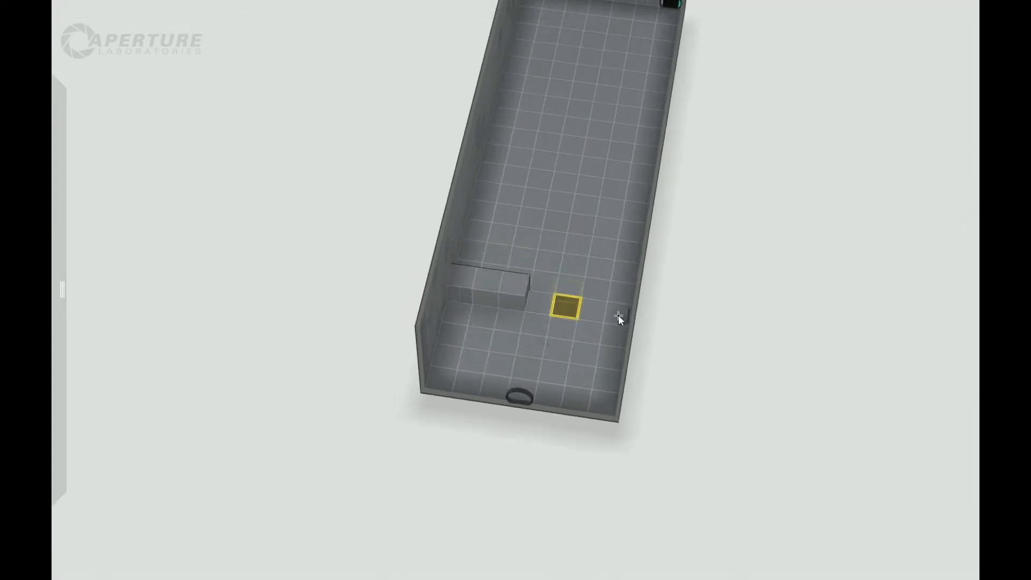
right_click_drag(607, 324, 527, 312)
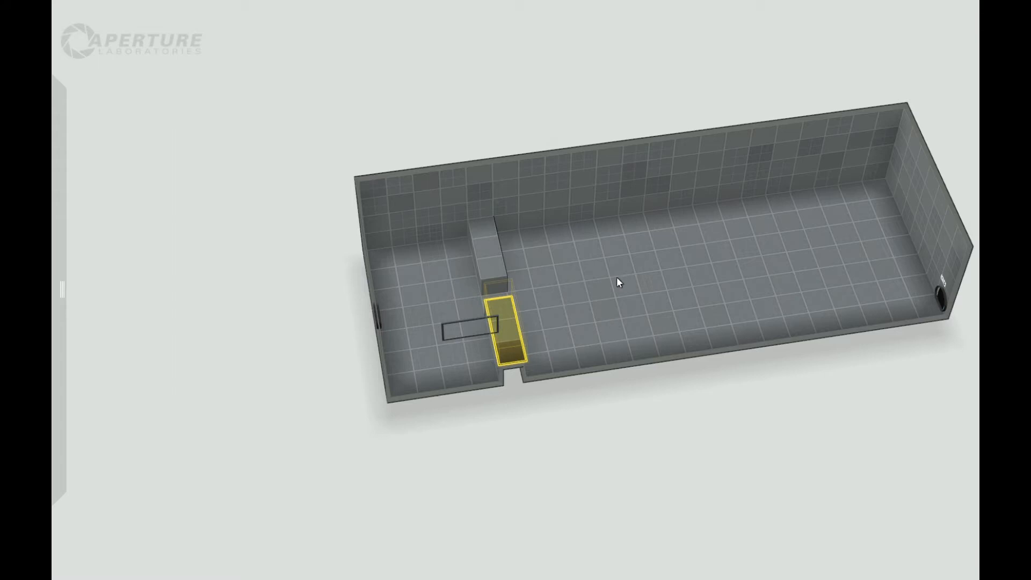
Raise the adjacent three-tile floor strip to make the window-side block two tiles deep.
right_click_drag(693, 463, 542, 436)
left_click(555, 372)
left_click(502, 370)
left_click_drag(498, 374, 497, 359)
right_click_drag(497, 386, 520, 263)
Raise the floor strip beside the opposite block to one tile high, making that block two tiles deep as well.
left_click(517, 282)
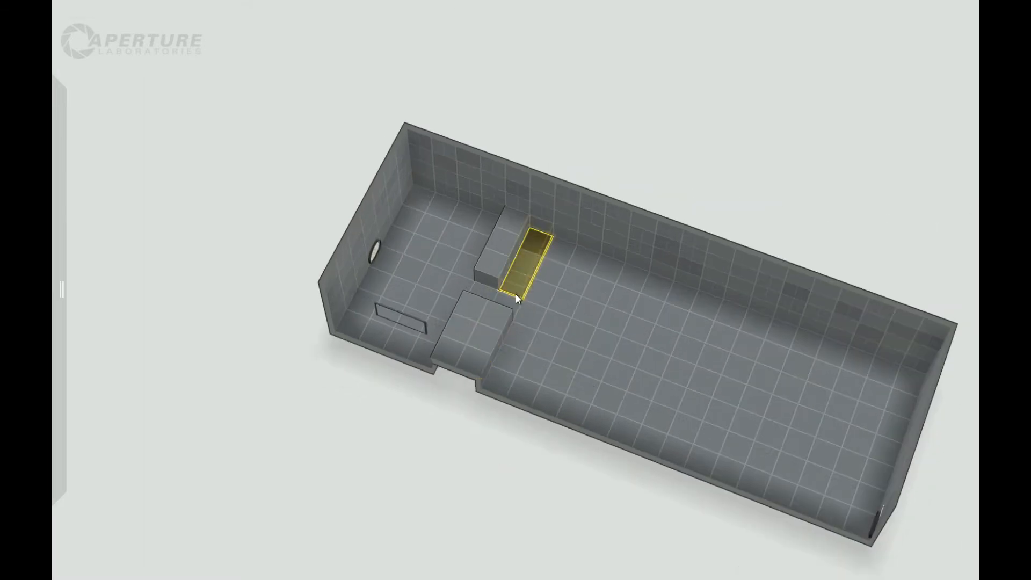
left_click_drag(515, 292, 514, 266)
left_click_drag(491, 424, 495, 420)
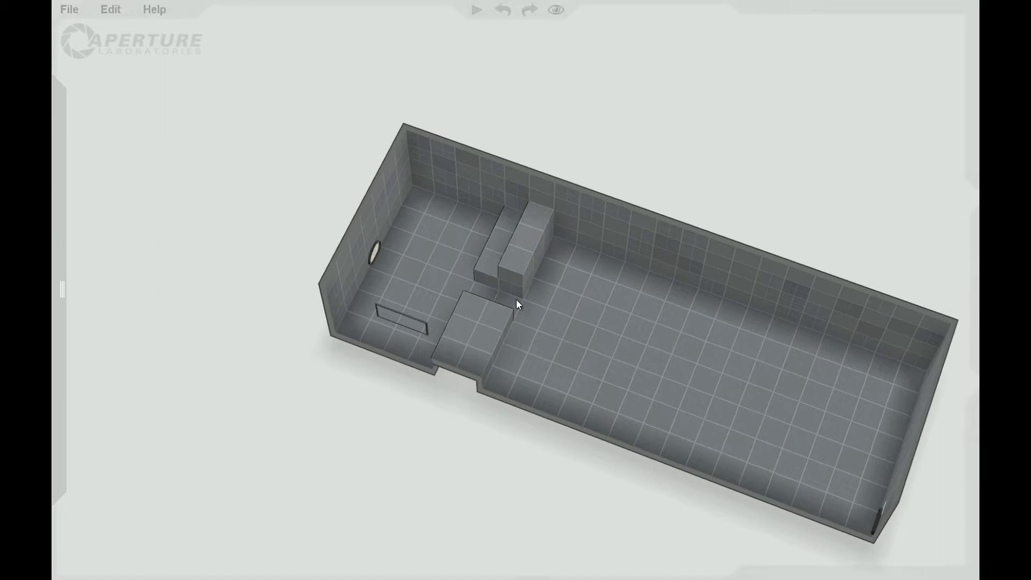
double_click(519, 265)
left_click_drag(514, 270, 514, 283)
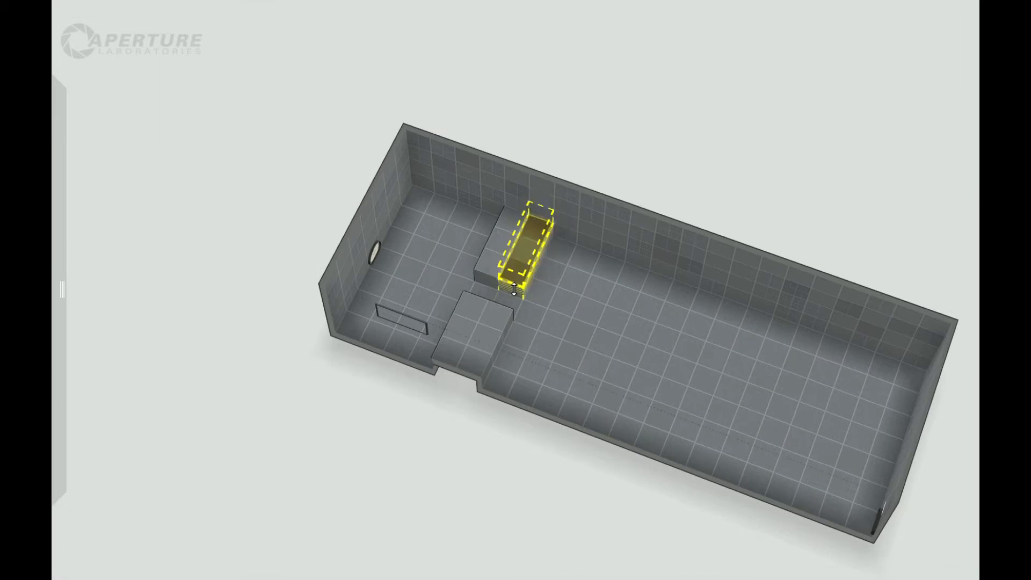
Raise a third platform, three by two tiles, from the window-side wall one tile beyond the first blocks.
mouse_move(504, 448)
right_mouse_down()
mouse_move(557, 451)
mouse_move(488, 448)
right_mouse_up()
left_click(462, 385)
left_click_drag(472, 390, 482, 343)
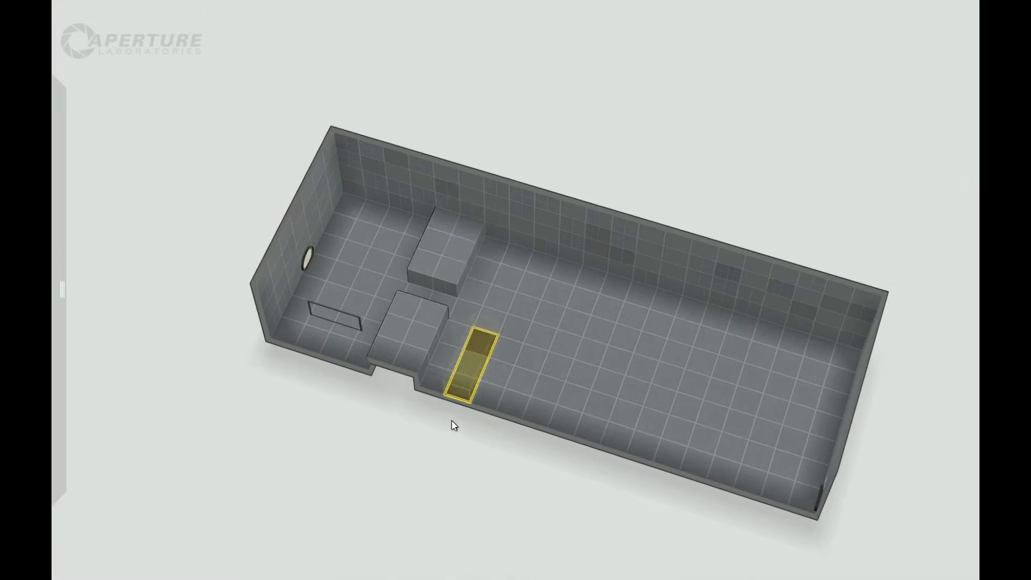
left_click_drag(461, 404, 462, 384)
left_click(487, 397)
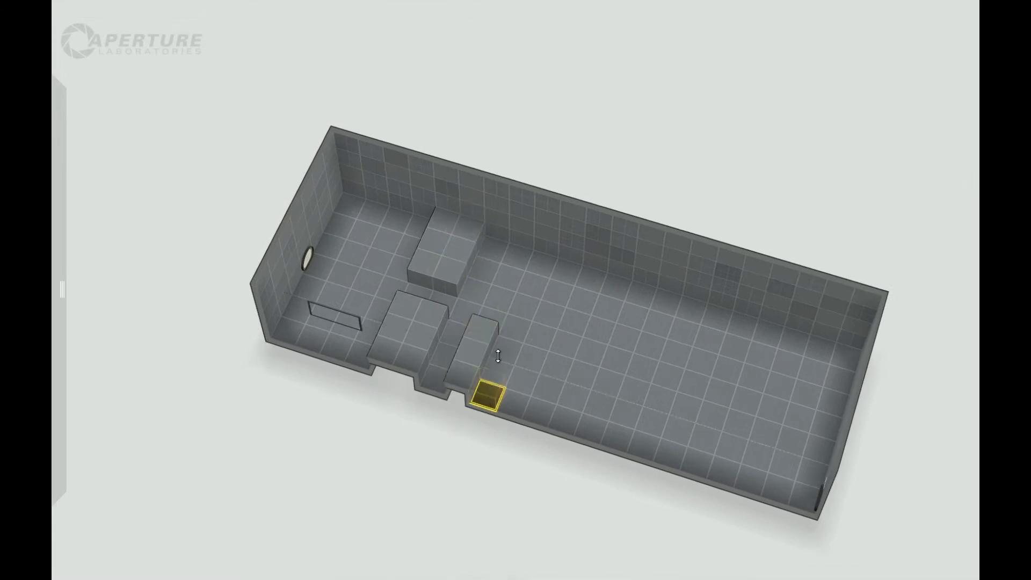
right_click_drag(483, 476, 584, 131)
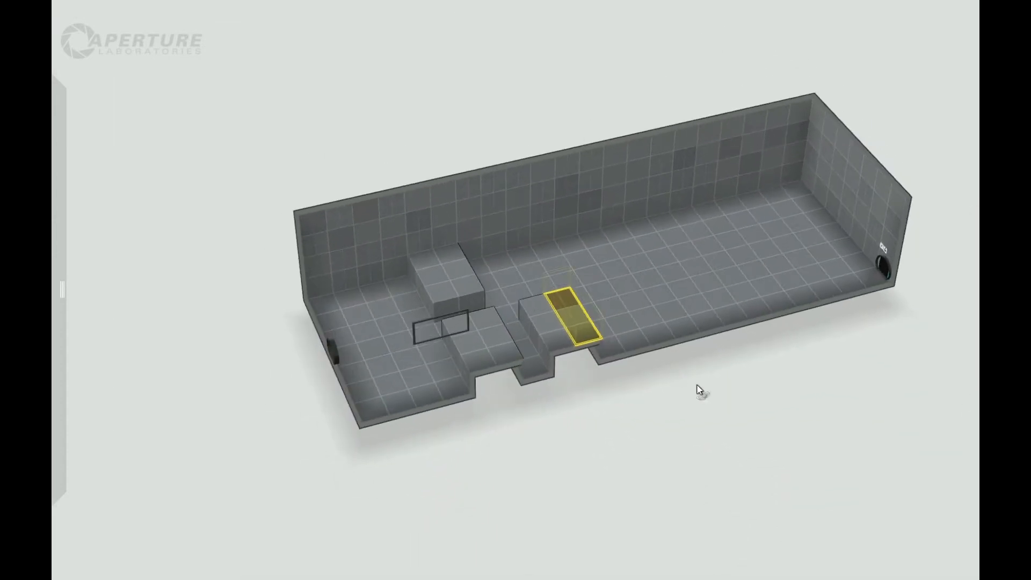
Place a fizzler high on the long wall in line with the third platform and stretch it to three tiles high.
right_click_drag(676, 379, 740, 108)
right_click_drag(800, 442, 760, 196)
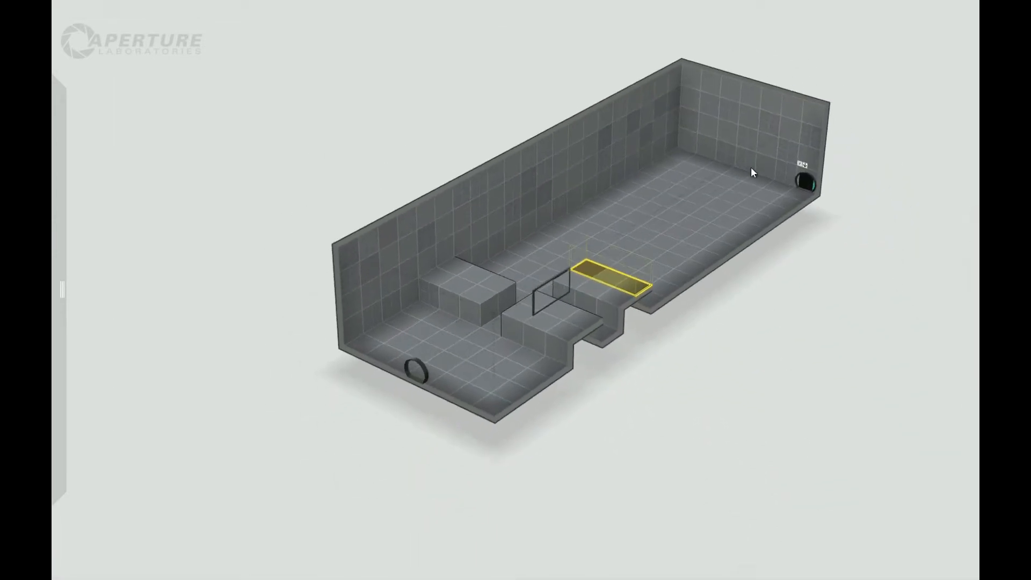
left_click_drag(84, 212, 497, 179)
left_click_drag(568, 209, 567, 257)
left_click_drag(716, 438, 822, 310)
right_click_drag(717, 156, 660, 301)
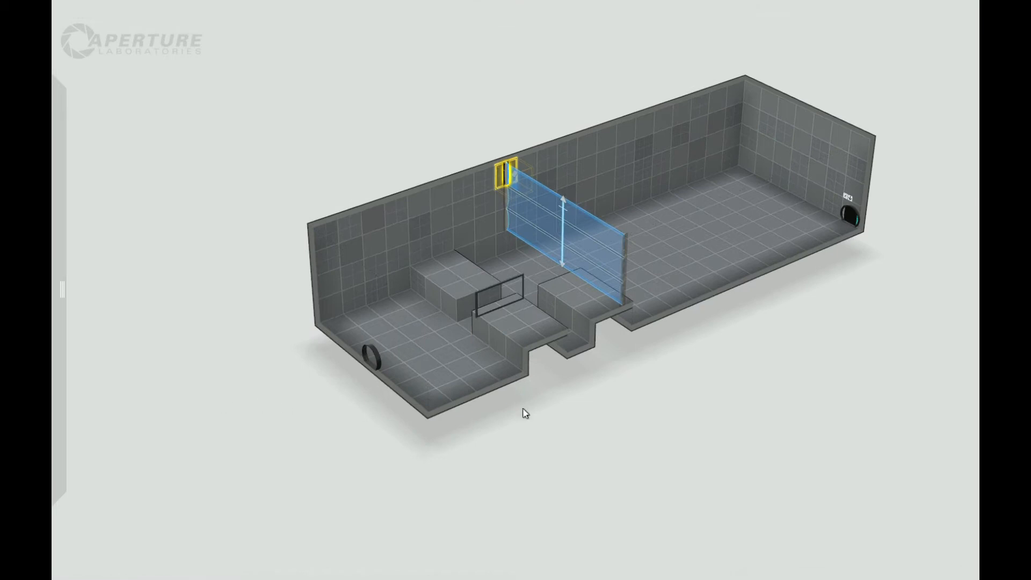
Move the fizzler along the long wall to just in front of the first two blocks on the entrance side.
right_click_drag(721, 394, 727, 327)
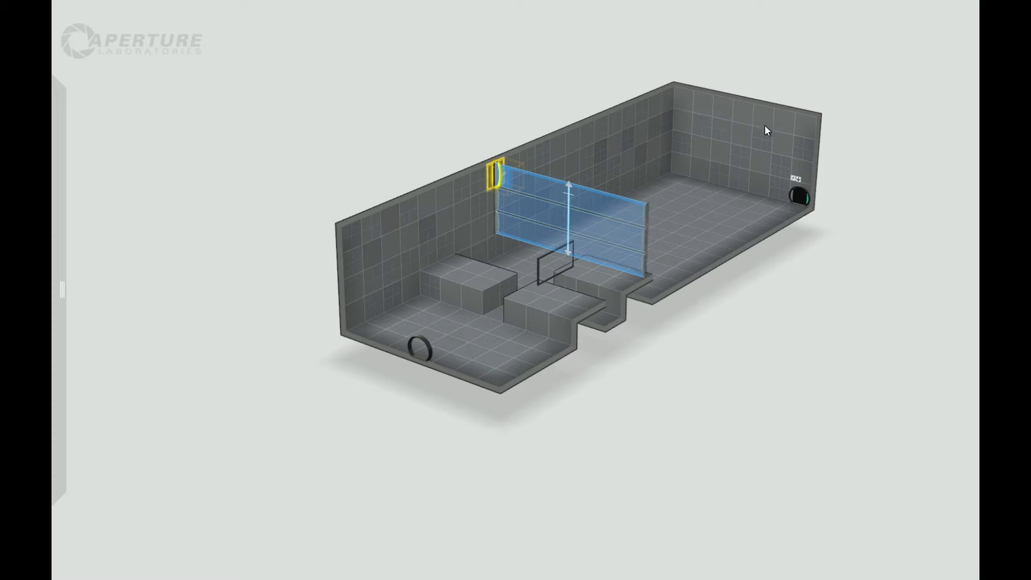
right_click_drag(761, 284, 790, 304)
right_click_drag(773, 345, 585, 458)
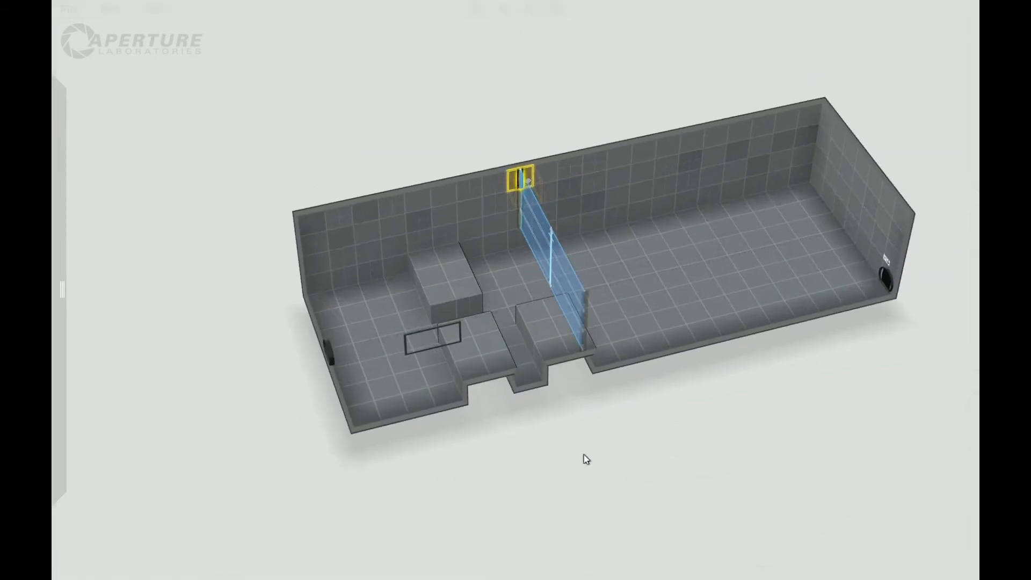
right_click_drag(519, 456, 646, 365)
right_click_drag(637, 449, 572, 386)
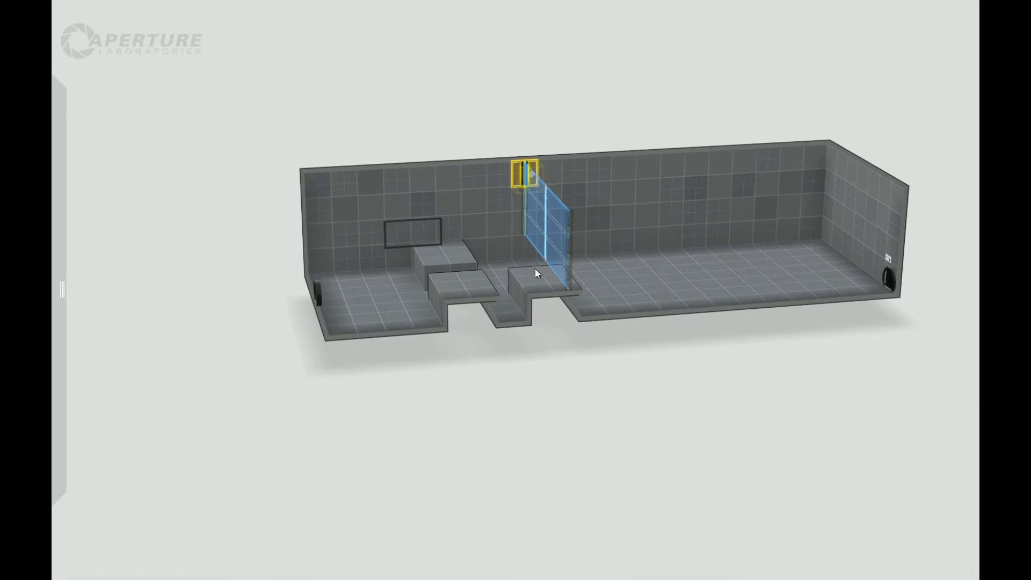
left_click_drag(525, 177, 406, 235)
right_click_drag(402, 364, 515, 400)
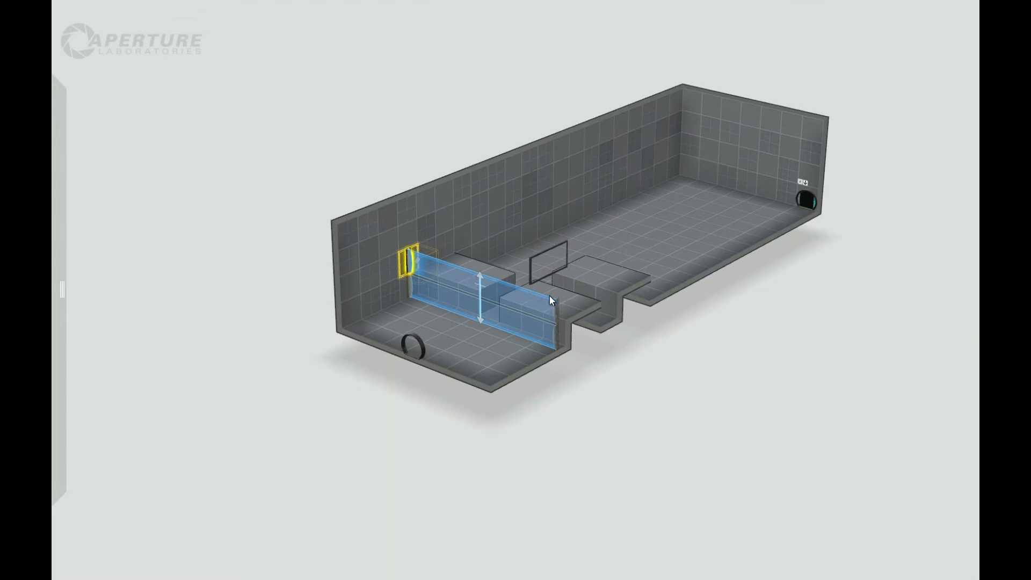
Stretch the fizzler in front of the first blocks to three tiles high.
right_click_drag(589, 395, 610, 410)
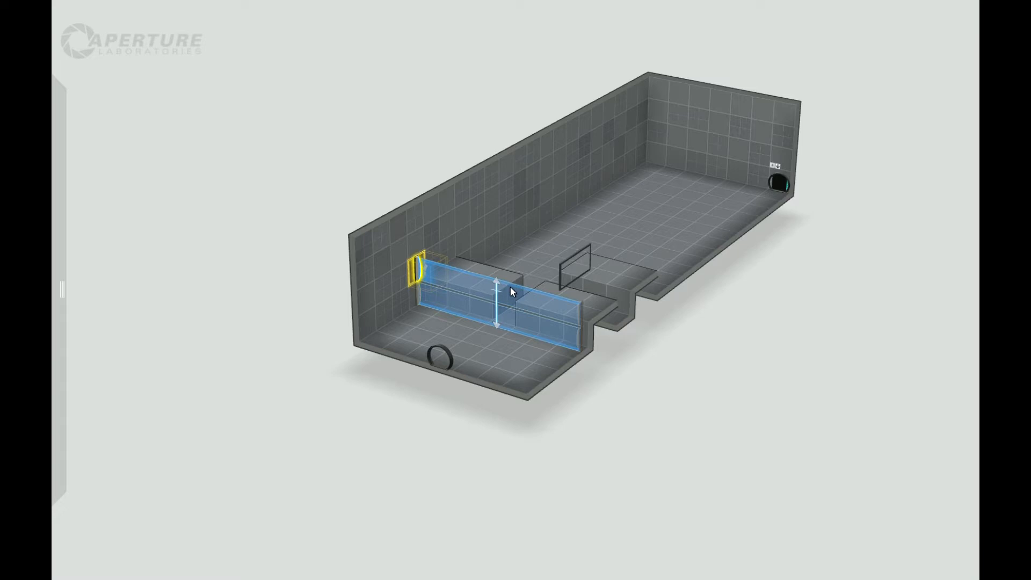
right_click_drag(487, 344, 550, 308)
left_click(474, 258)
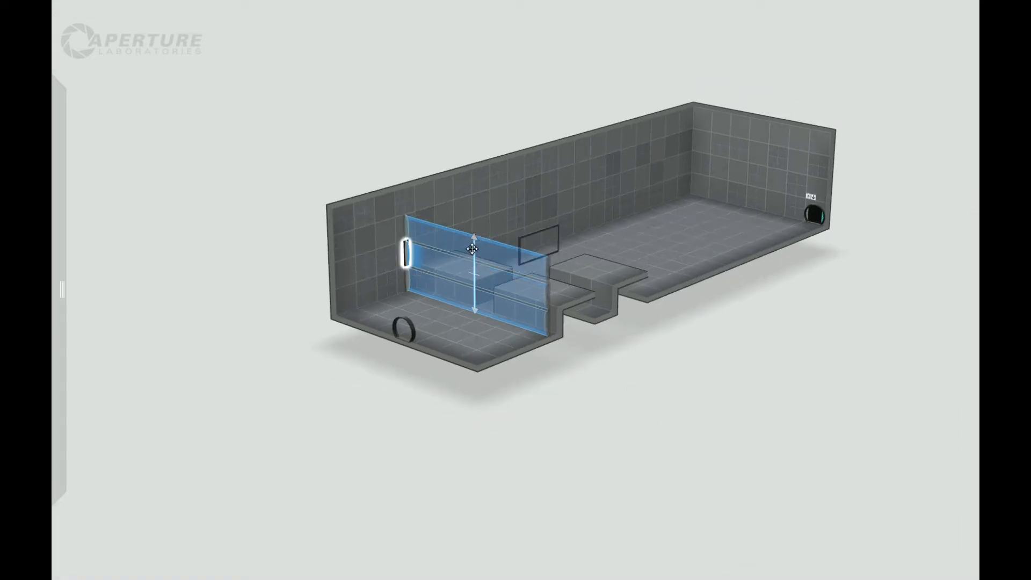
Move the fizzler onto the ceiling so it hangs centred in front of the gap between the first two blocks.
right_click_drag(672, 434, 601, 291)
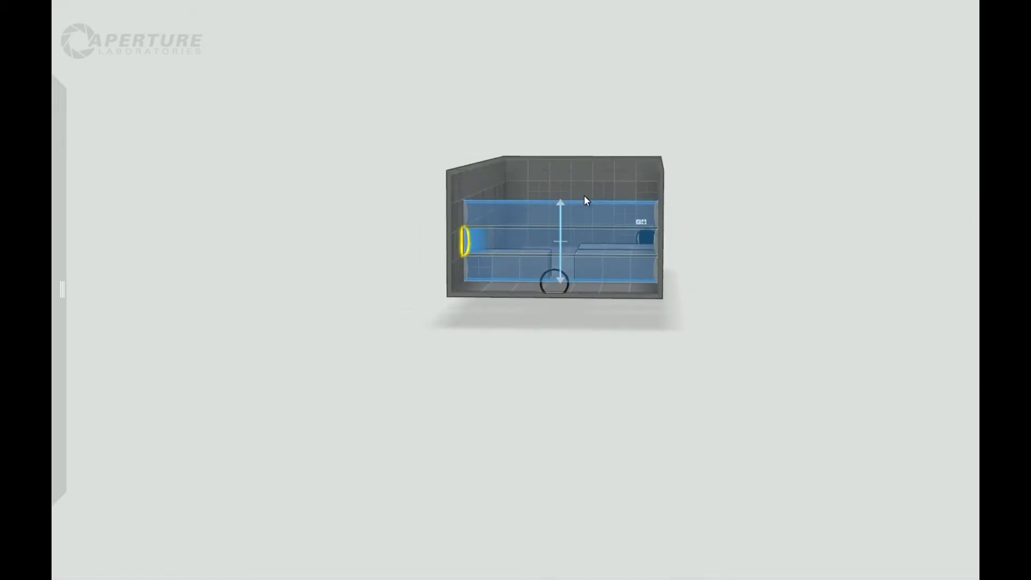
right_click_drag(593, 181, 519, 235)
right_click_drag(666, 322, 597, 366)
right_click_drag(574, 364, 581, 247)
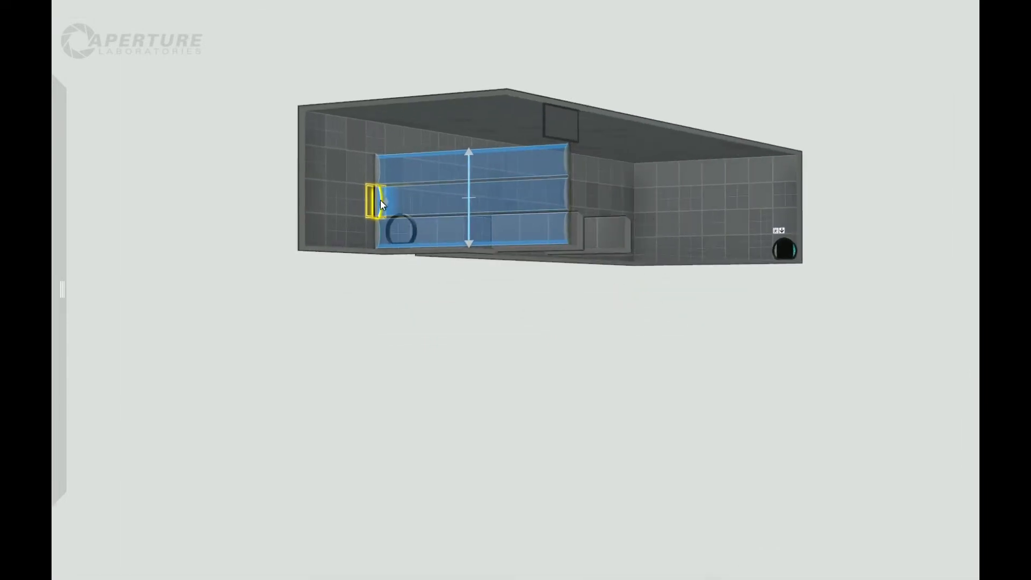
right_click_drag(427, 271, 473, 128)
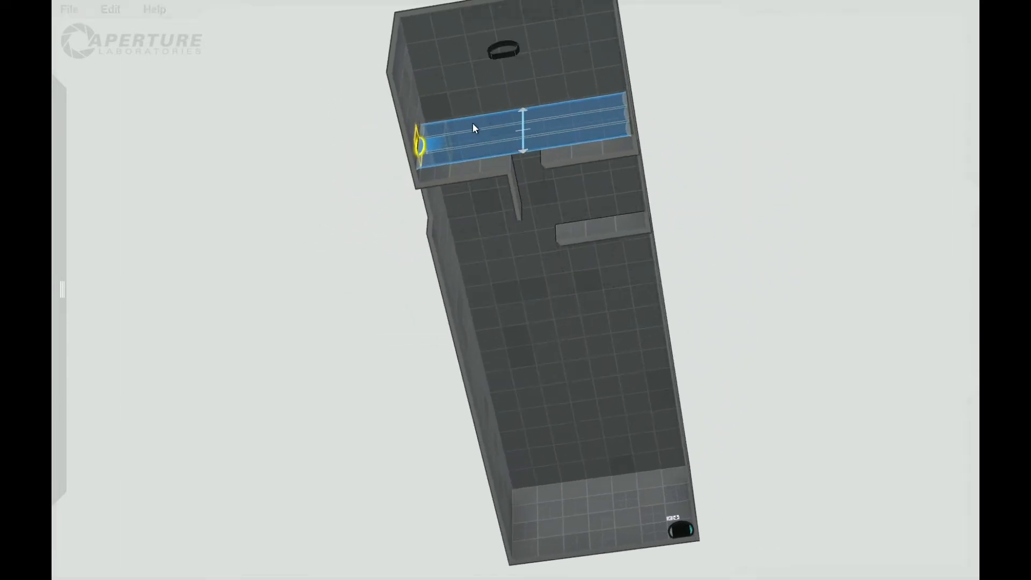
left_click_drag(430, 125, 531, 97)
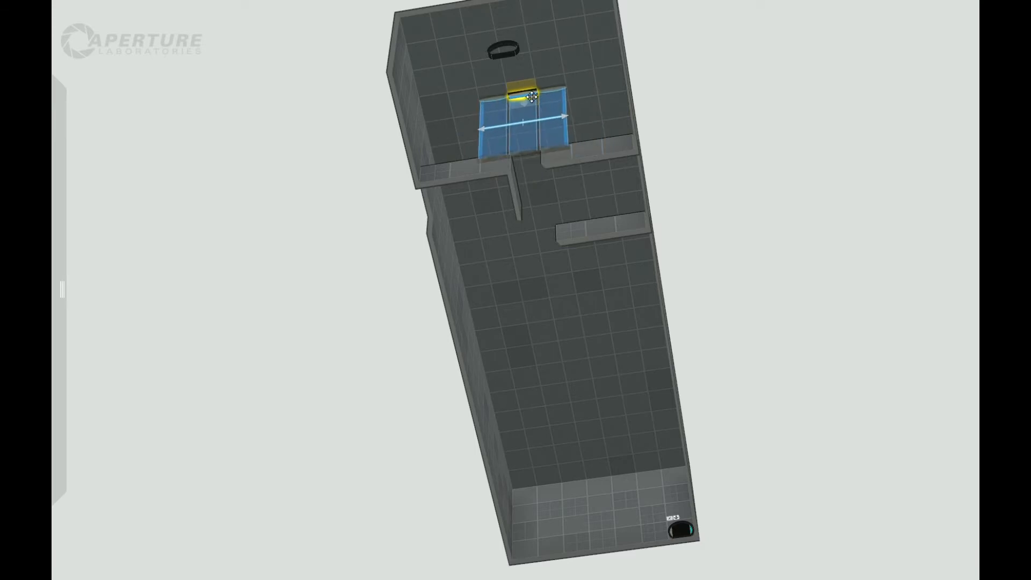
Copy the fizzler three times along the room's length at three-tile intervals, forming a straight row of four.
right_click_drag(688, 83, 512, 100)
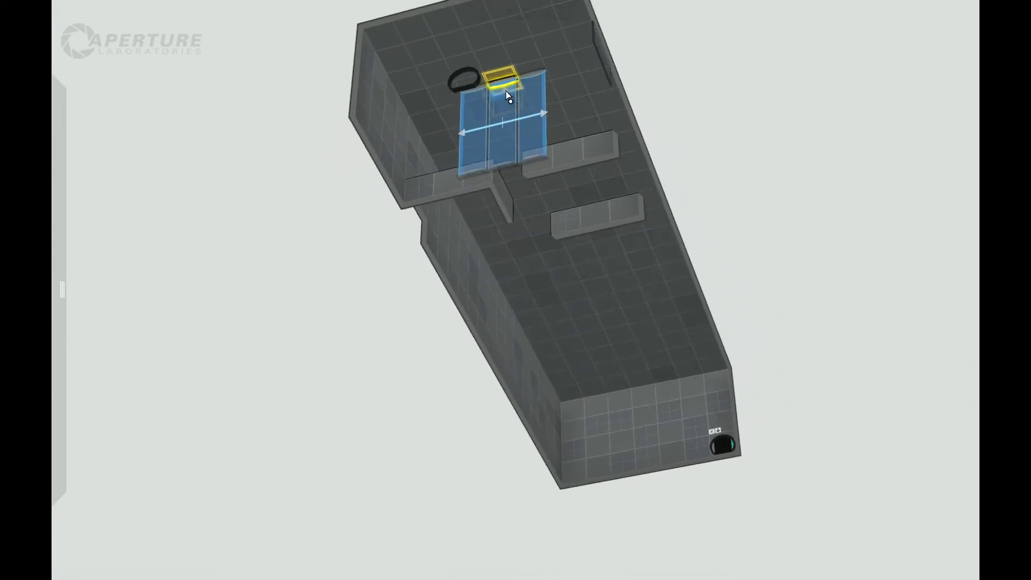
right_click_drag(794, 142, 537, 301)
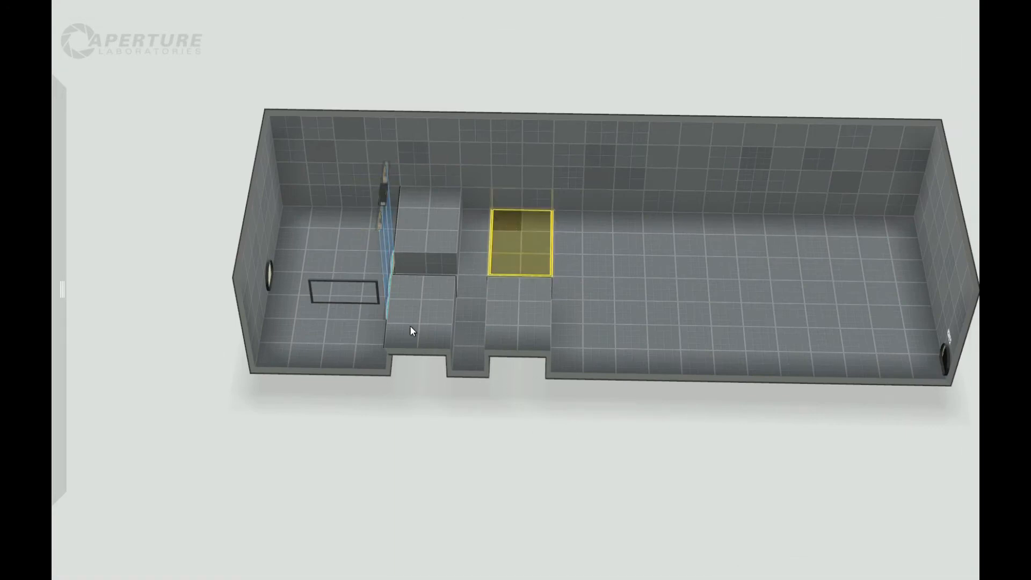
right_click_drag(537, 418, 571, 469)
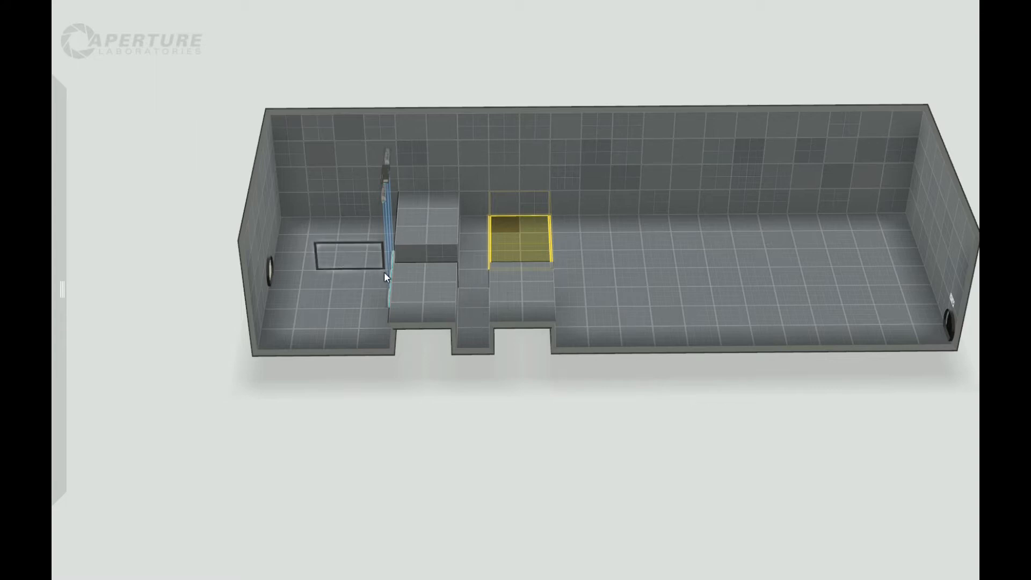
middle_click_drag(434, 379, 394, 280)
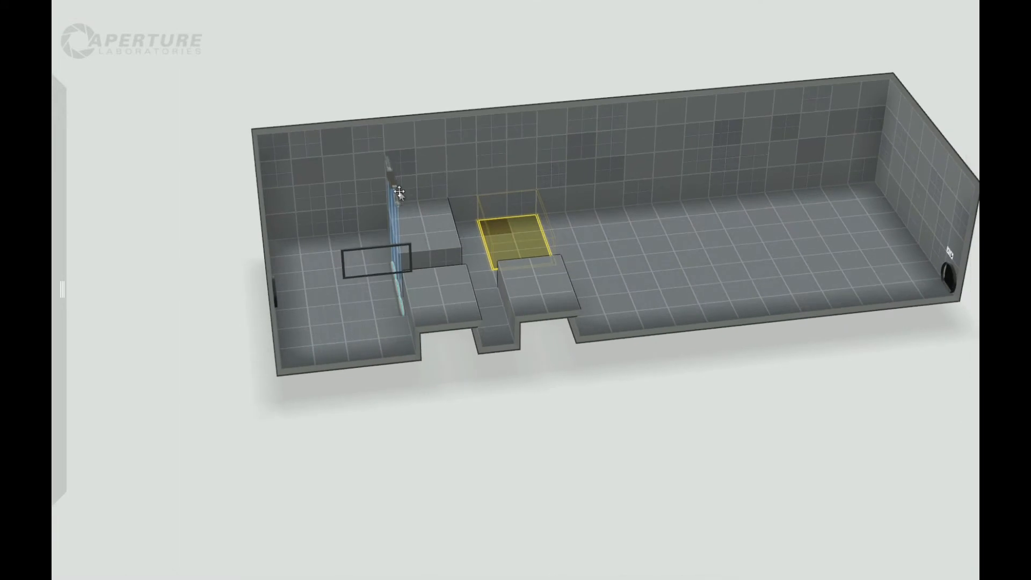
middle_click_drag(435, 492, 386, 241)
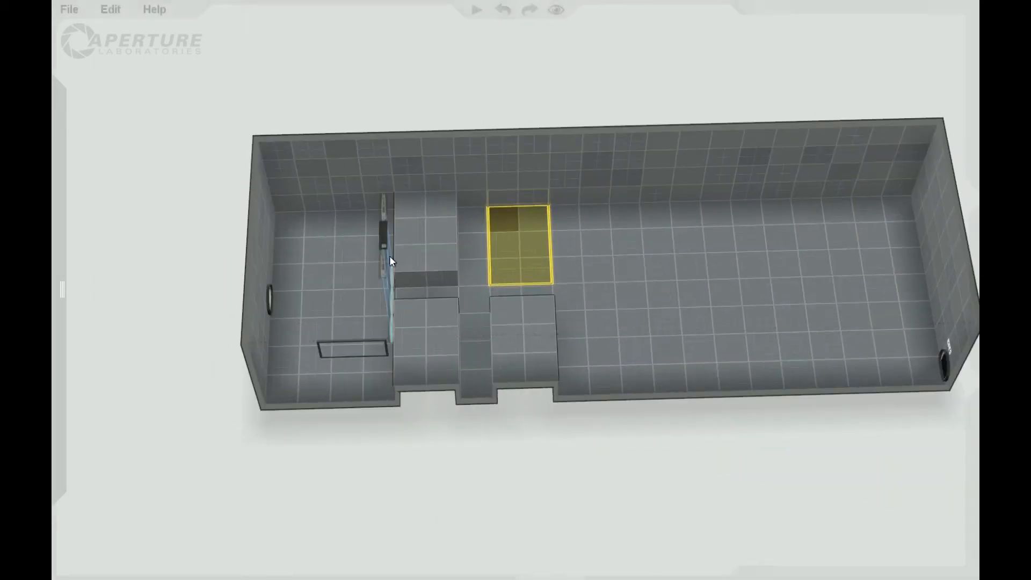
left_click_drag(386, 233, 565, 294, "shift")
middle_click_drag(526, 407, 729, 379)
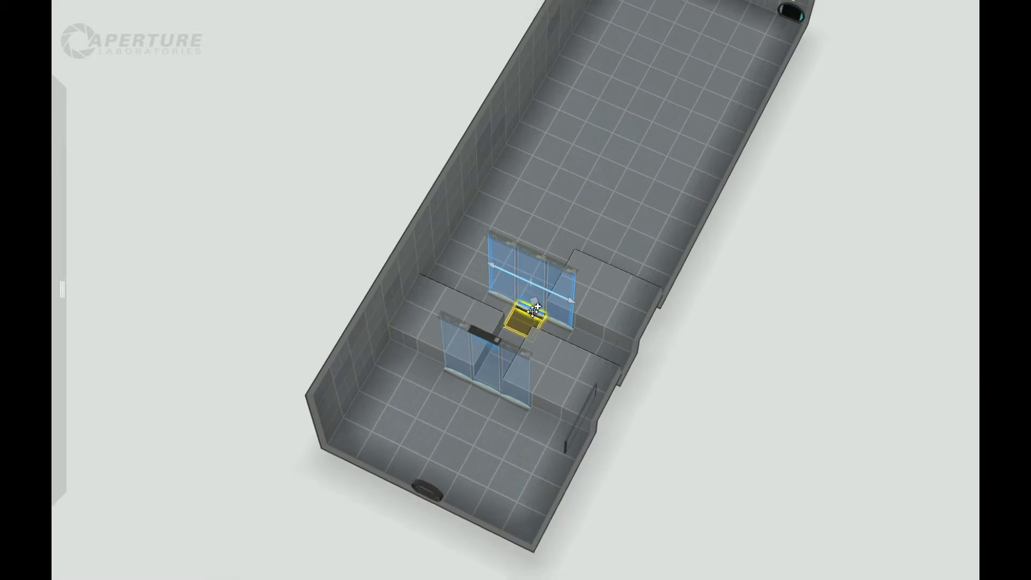
left_click_drag(533, 311, 613, 186)
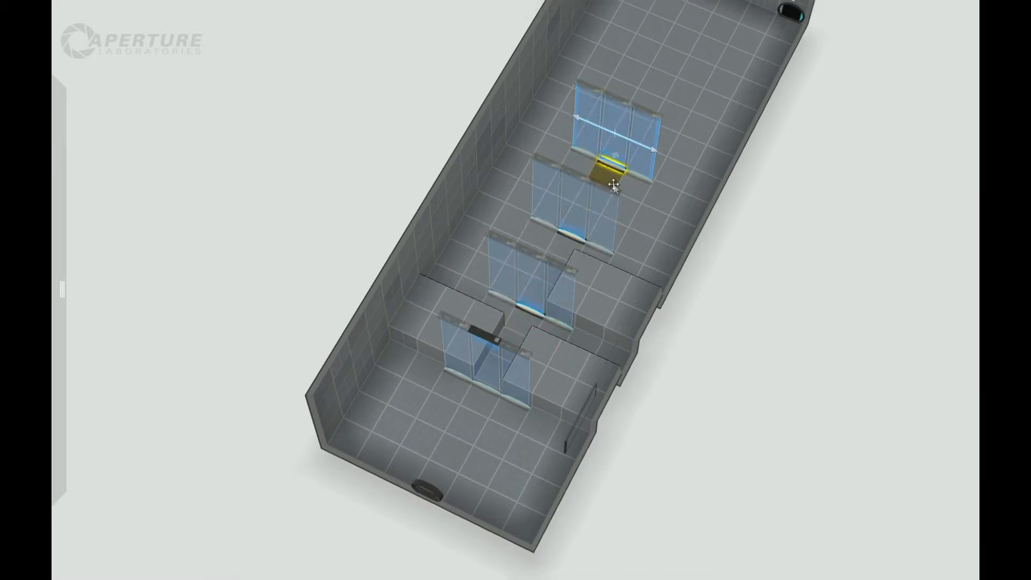
Raise the ceiling over the long section from the step just before the first fizzler to the exit wall by three tiles.
left_click_drag(785, 286, 832, 138)
left_click_drag(711, 485, 717, 404)
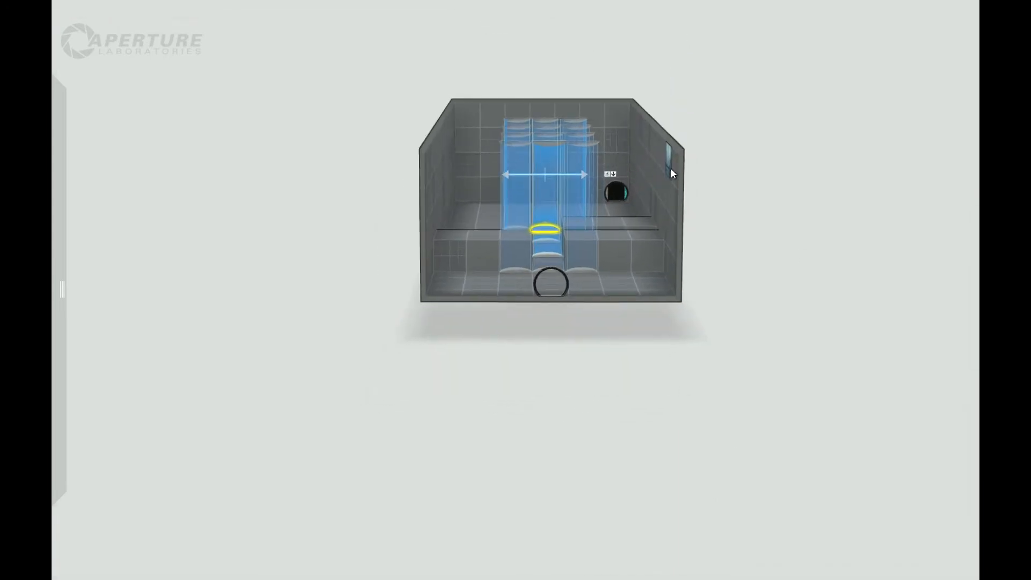
left_click_drag(722, 137, 639, 51)
left_click(663, 148)
left_click_drag(798, 278, 383, 145)
left_click(932, 102, "shift")
left_click_drag(845, 327, 773, 215)
left_click_drag(767, 131, 772, 4)
left_click_drag(869, 322, 712, 327)
scroll(711, 328, "down", 3)
left_click_drag(732, 87, 732, 98)
Make two diagonally adjacent tiles portalable in the exit wall's upper corner on the observation window side.
left_click_drag(687, 295, 774, 280)
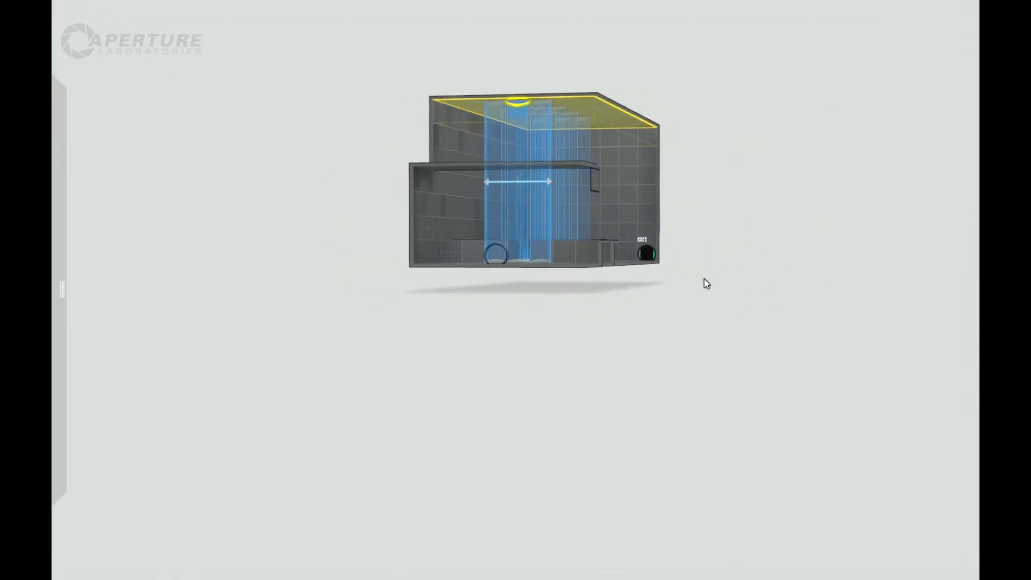
middle_click_drag(639, 316, 732, 414)
left_click_drag(732, 414, 766, 370)
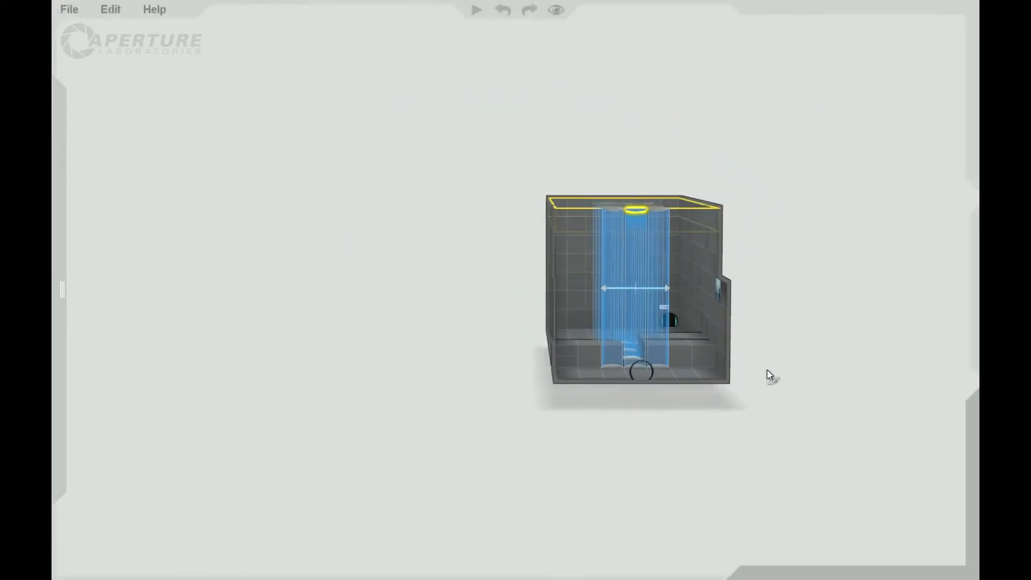
scroll(778, 329, "up", 3)
mouse_move(778, 329)
left_mouse_down()
mouse_move(754, 333)
mouse_move(763, 326)
left_mouse_up()
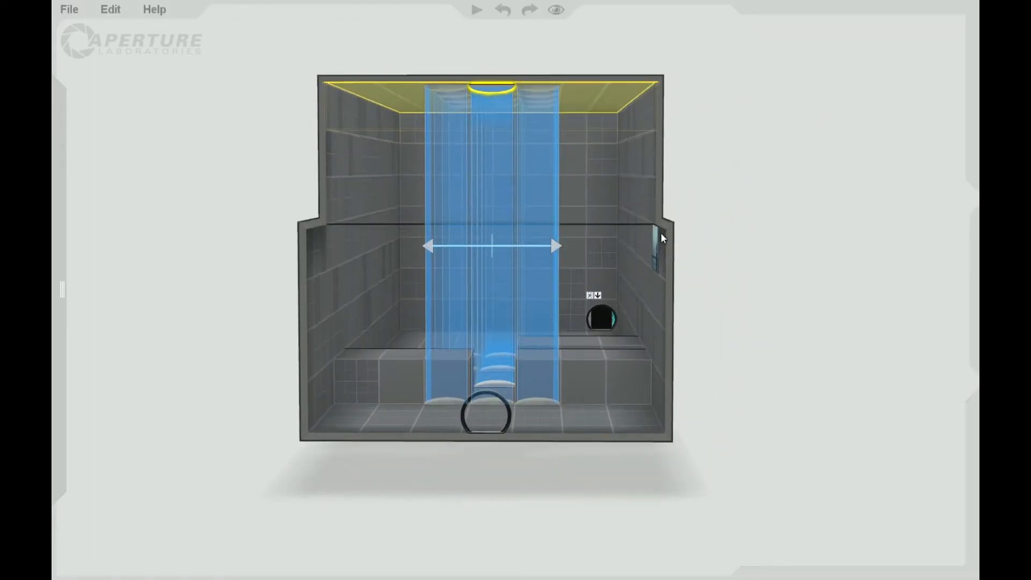
right_click(612, 138)
left_click(626, 158)
left_click(569, 152)
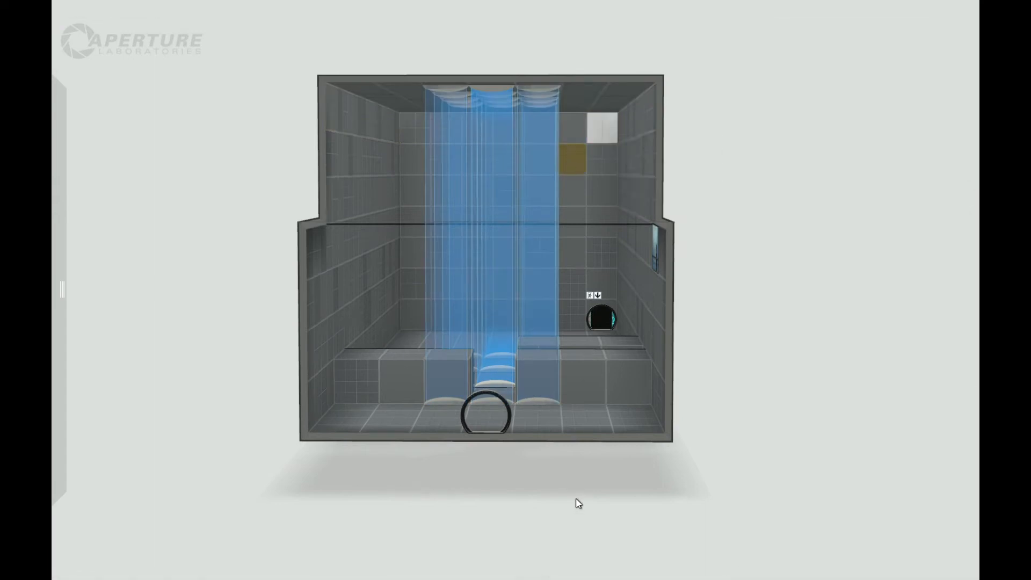
right_click(575, 166)
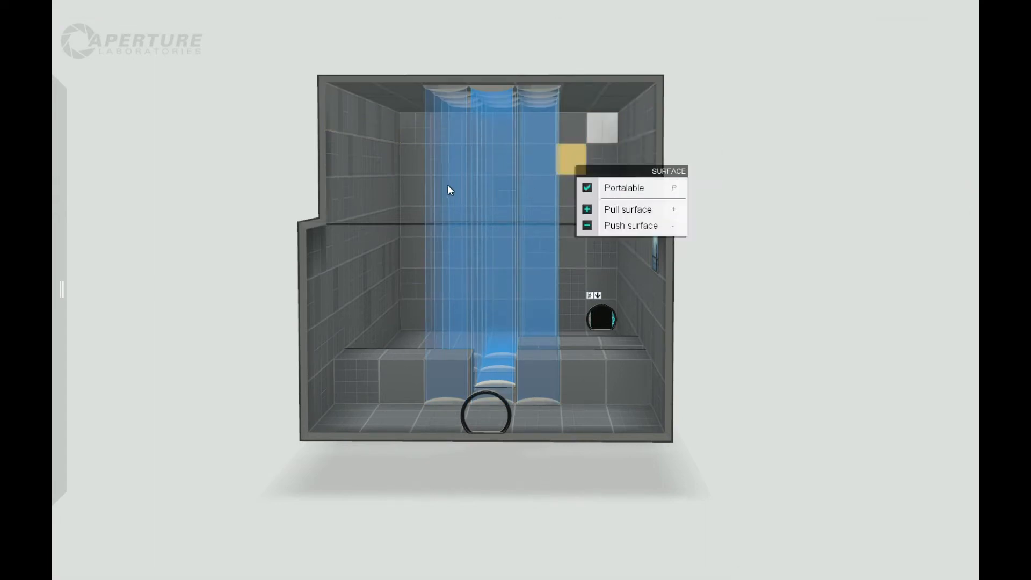
Make the mirrored pair of diagonal tiles portalable in the exit wall's other upper corner.
right_click(408, 127)
left_click(422, 149)
left_click_drag(290, 228, 224, 239)
right_click(413, 158)
left_click(433, 181)
Place a laser emitter in the middle column, second row down, of the raised wall above the entrance area, facing the exit wall.
left_click_drag(881, 219, 256, 142)
mouse_move(112, 256)
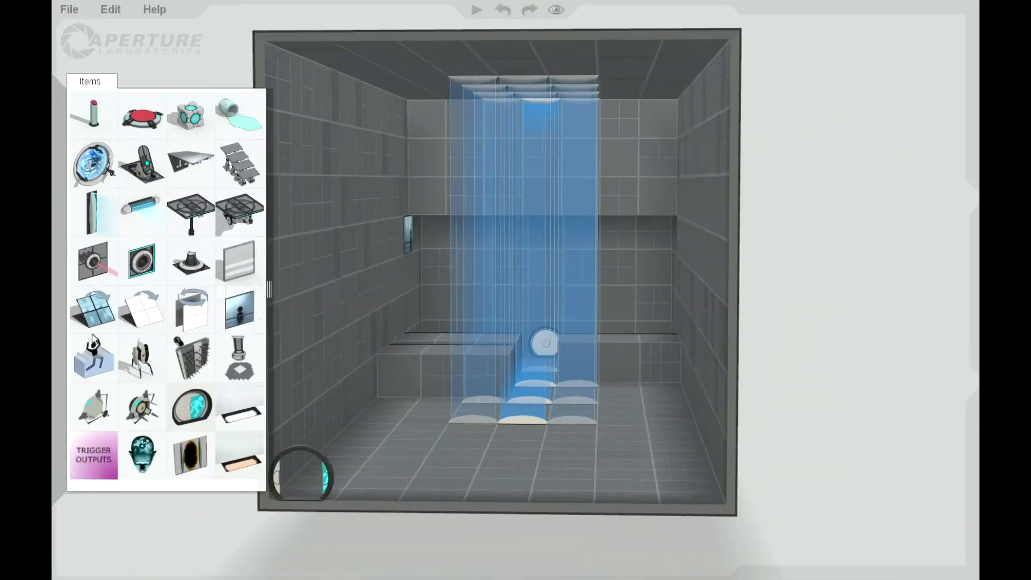
left_click_drag(92, 269, 492, 180)
left_click_drag(209, 232, 232, 232)
Place four laser catchers beside the emitter, two on each side, in the upper corner tiles and the tiles diagonally below them.
mouse_move(54, 134)
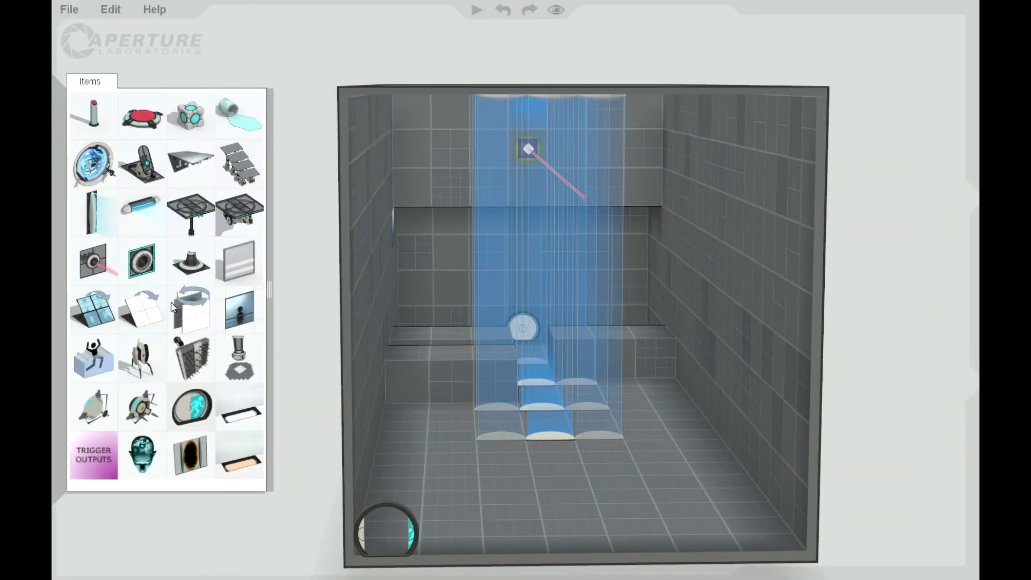
left_click_drag(140, 260, 418, 124)
mouse_move(108, 278)
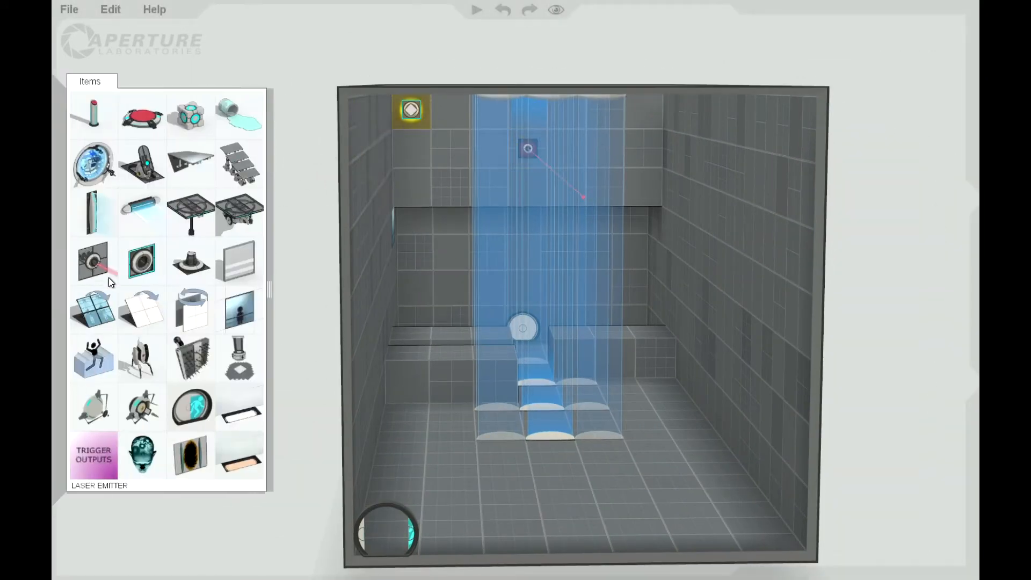
left_click_drag(148, 278, 456, 145)
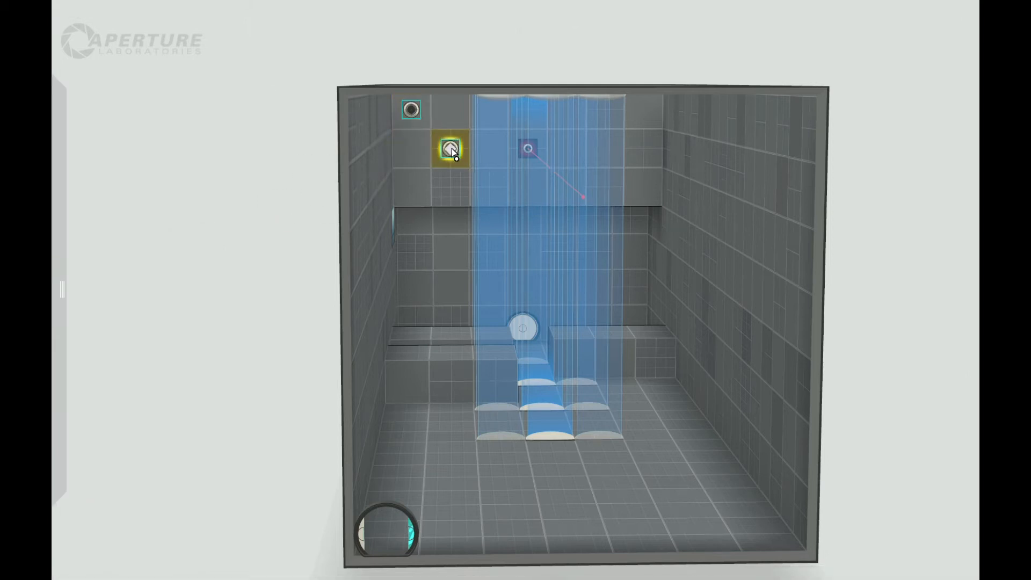
left_click_drag(636, 148, 619, 142)
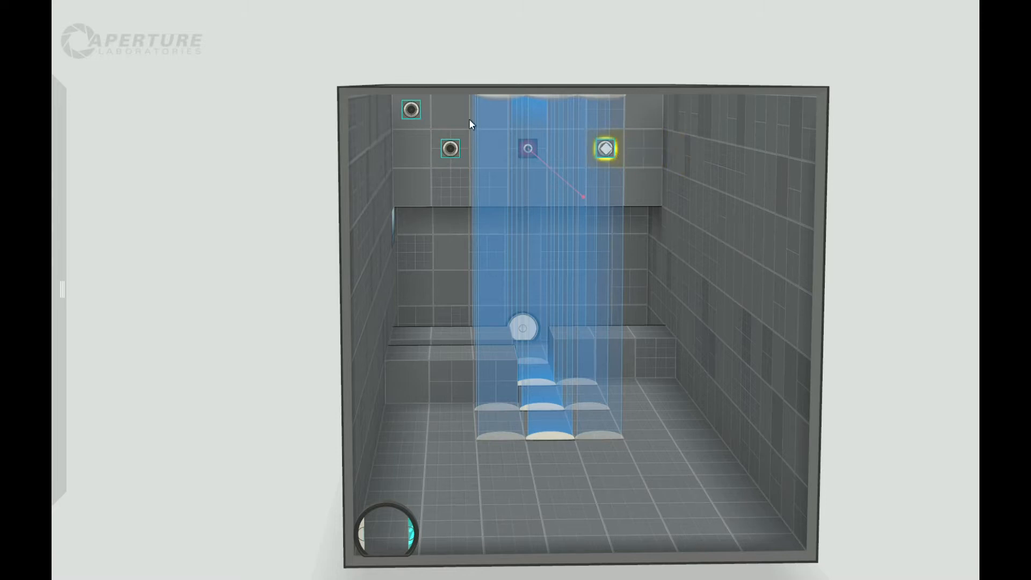
left_click_drag(415, 106, 660, 117, "shift")
Make the exit wall tile hit by the laser portalable and position the portal frame on it.
right_click_drag(204, 259, 690, 295)
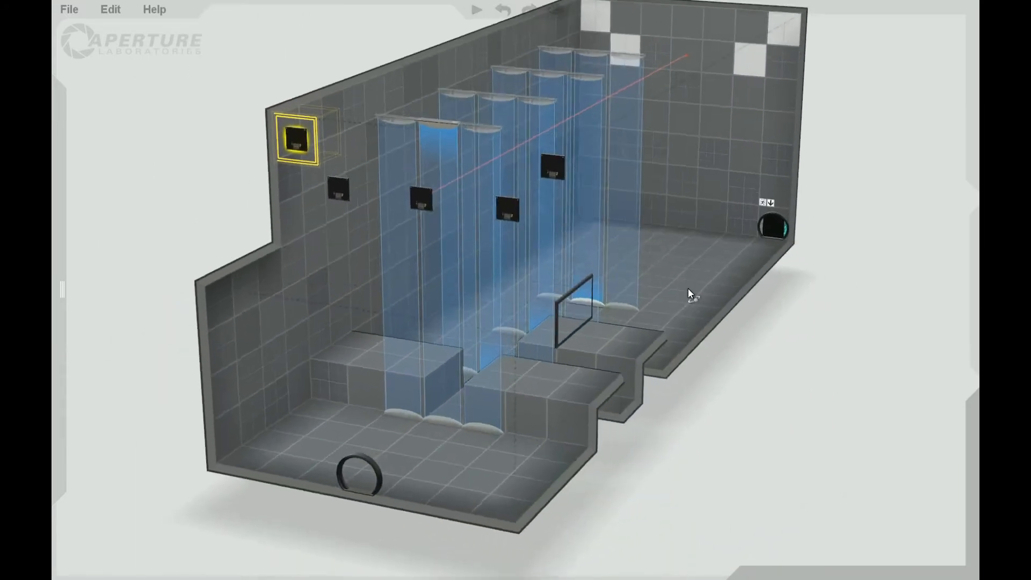
left_click(641, 47)
right_click(641, 47)
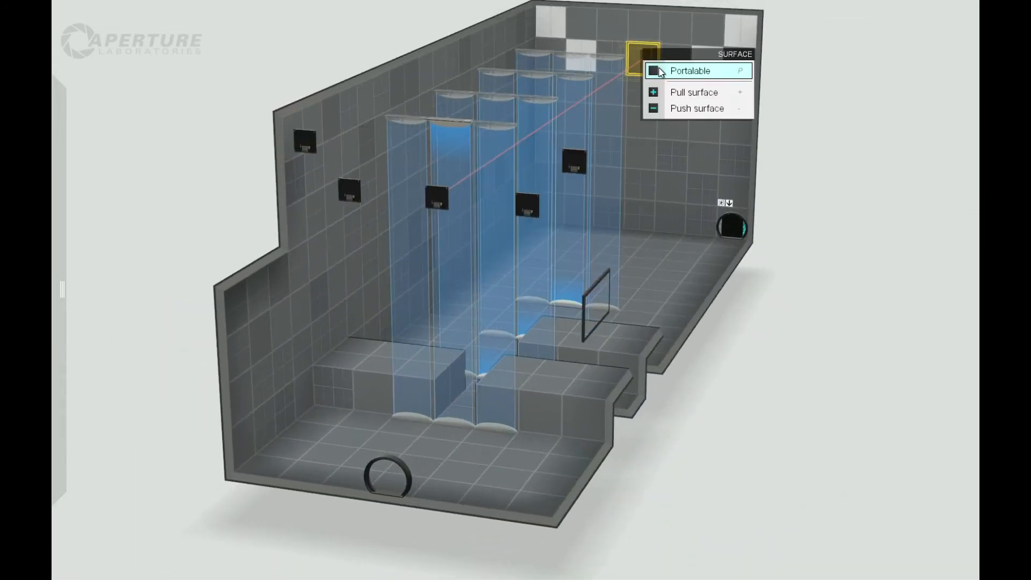
left_click(660, 72)
mouse_move(75, 69)
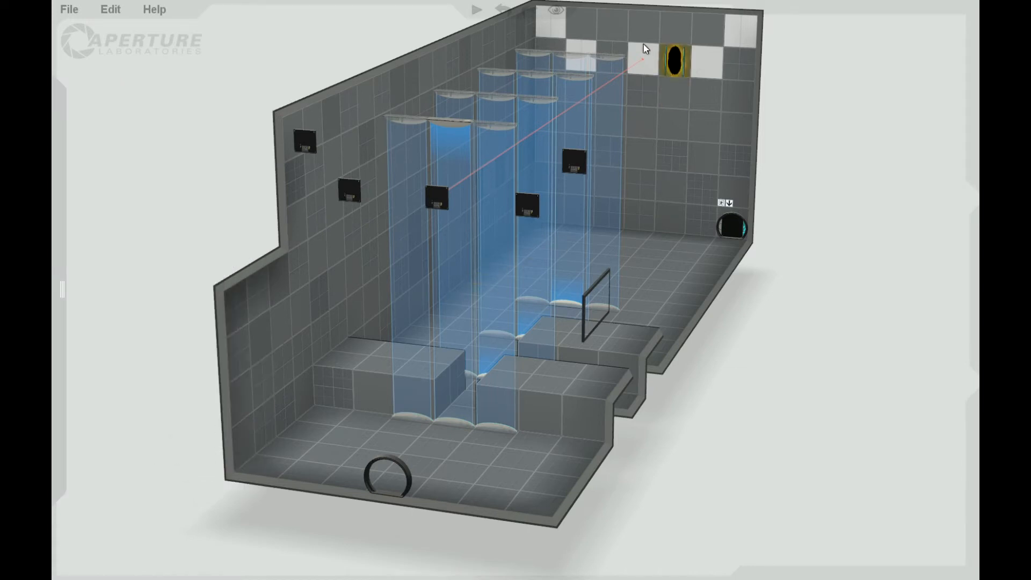
left_click(635, 57)
Select the entrance door on the end wall in front of the first platforms.
left_click_drag(848, 356, 803, 331)
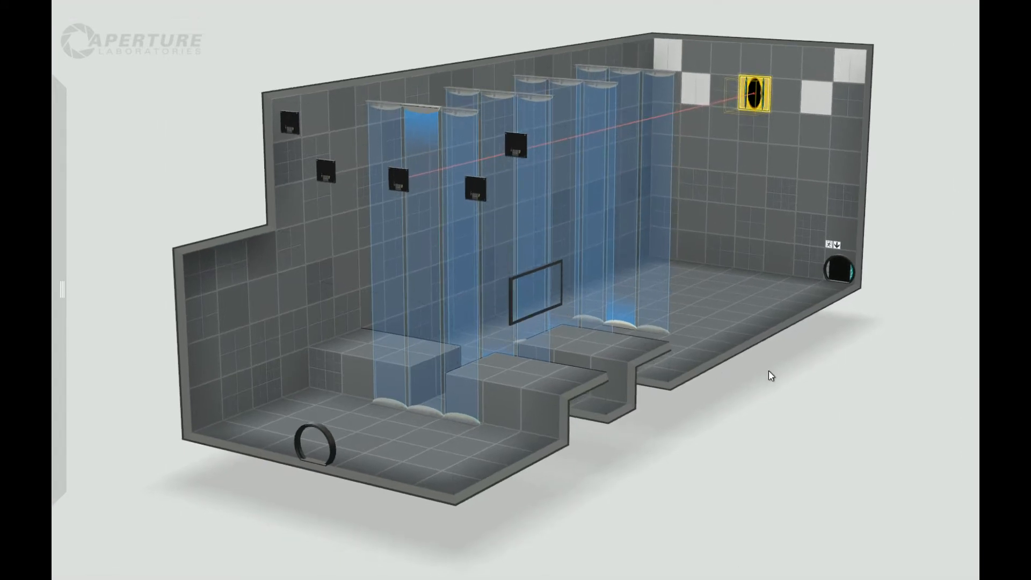
left_click_drag(723, 438, 565, 471)
mouse_move(74, 177)
left_click_drag(290, 476, 128, 400)
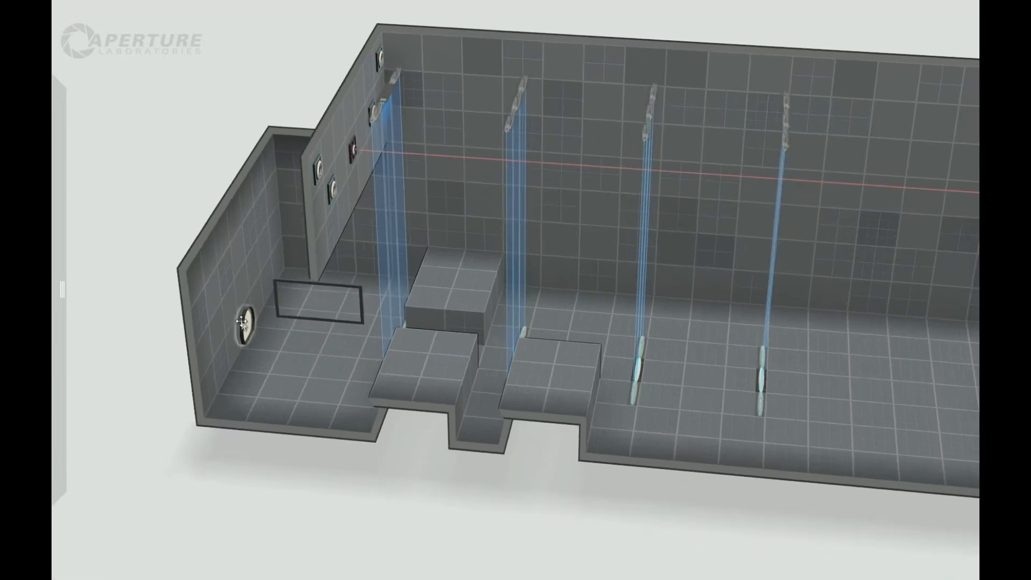
left_click(245, 325)
left_click_drag(254, 478, 268, 487)
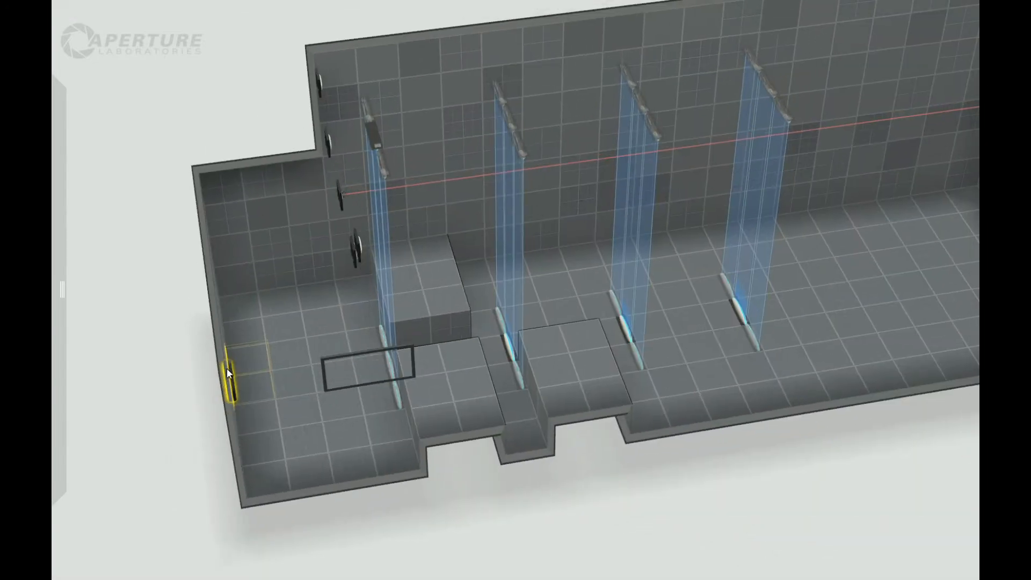
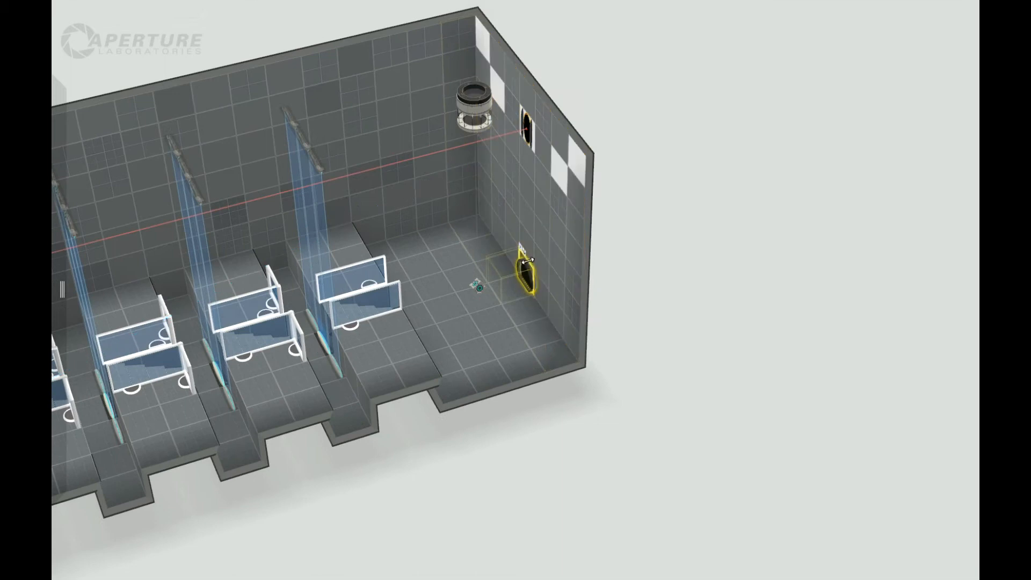
Pull the selected door two tiles out through the end wall to form a short corridor in front of it.
left_click_drag(530, 266, 589, 259)
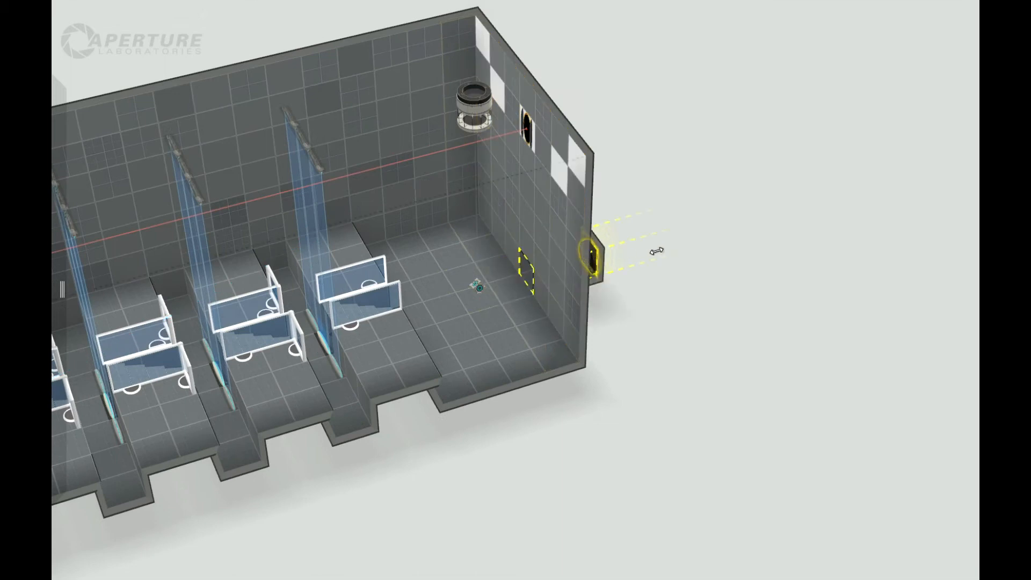
left_click_drag(653, 327, 605, 442)
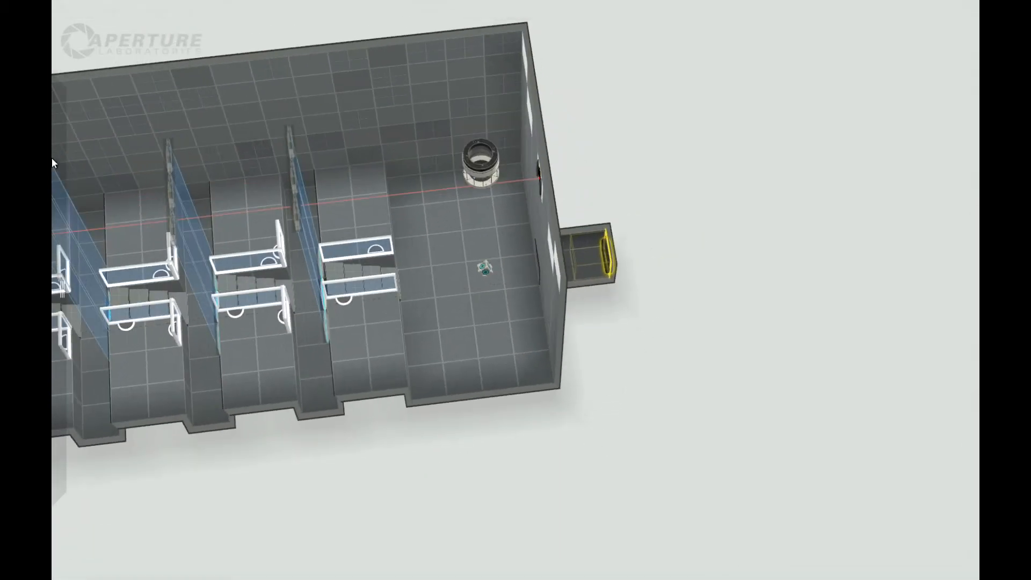
Place a weighted floor button on the tile below the ceiling dropper, in front of the corridor opening.
mouse_move(91, 163)
left_click_drag(142, 115, 477, 278)
right_click_drag(506, 318, 482, 153)
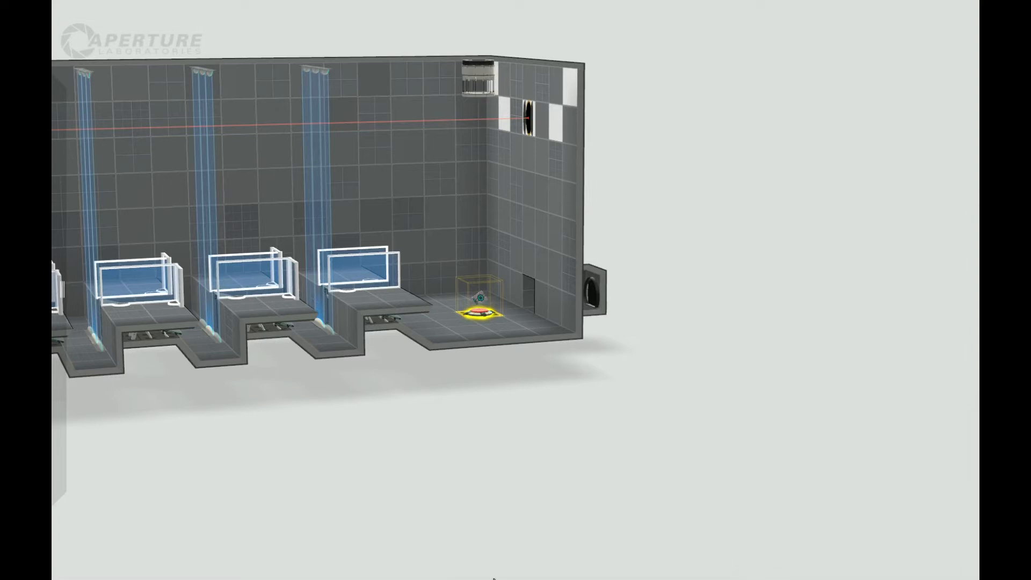
Examine the whole chamber from several angles and select the floor tile at the far end of the door corridor.
right_click_drag(444, 387, 428, 476)
middle_click_drag(358, 477, 362, 485)
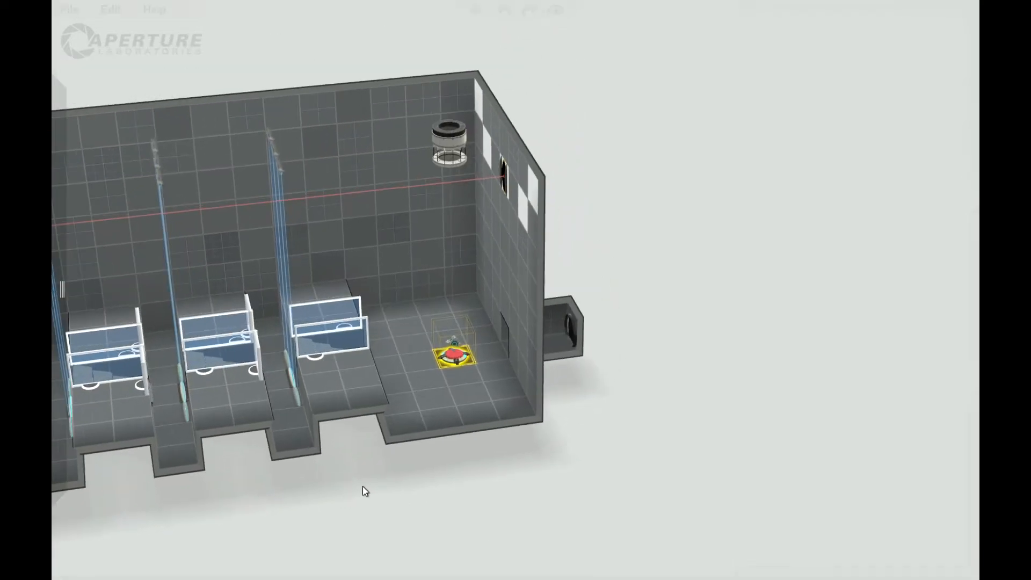
scroll(363, 485, "down", 4)
mouse_move(330, 477)
right_mouse_down()
mouse_move(314, 500)
mouse_move(327, 473)
right_mouse_up()
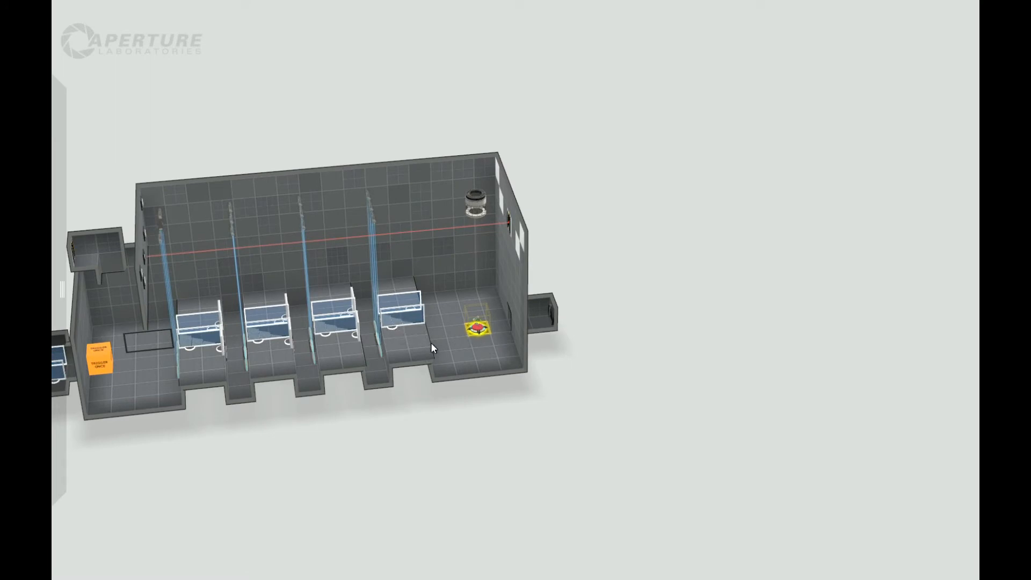
right_click_drag(430, 452, 419, 483)
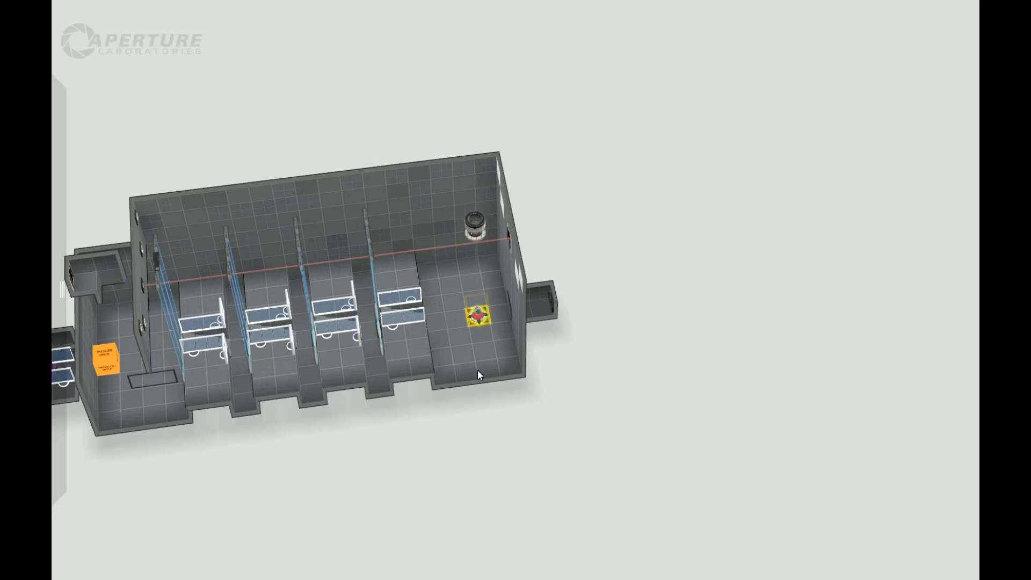
mouse_move(409, 427)
left_mouse_down()
mouse_move(404, 322)
mouse_move(421, 449)
mouse_move(424, 433)
left_mouse_up()
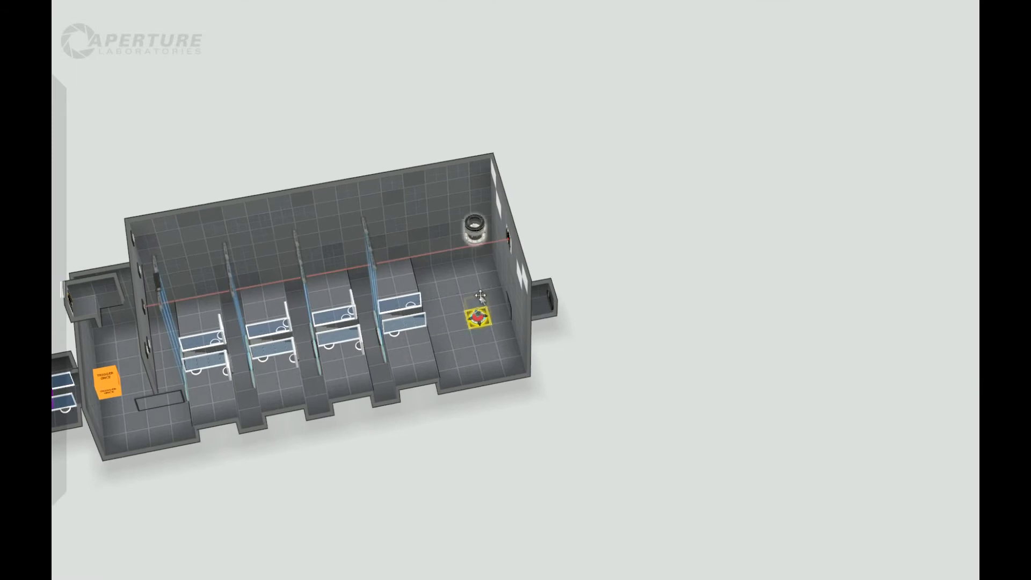
left_click_drag(497, 446, 434, 314)
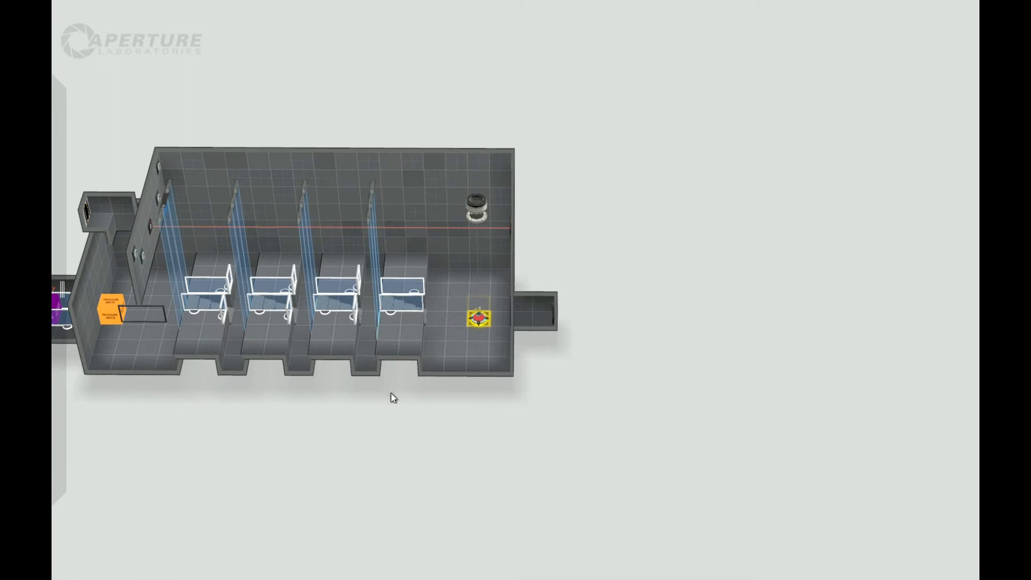
right_click_drag(399, 447, 368, 474)
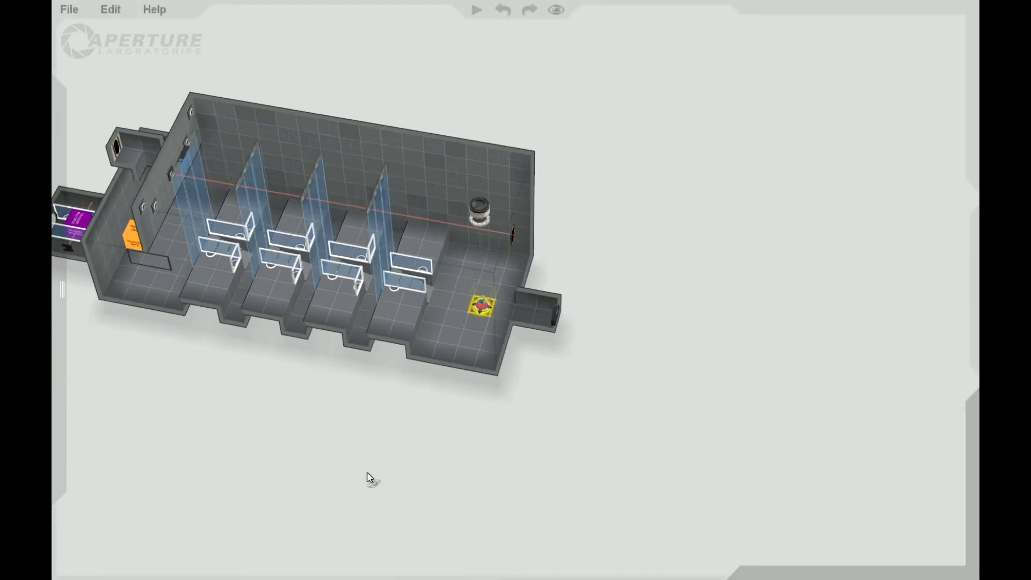
right_click_drag(292, 472, 393, 364)
right_click_drag(214, 426, 224, 494)
middle_click_drag(420, 445, 553, 429)
right_click_drag(553, 430, 495, 428)
left_click(474, 337)
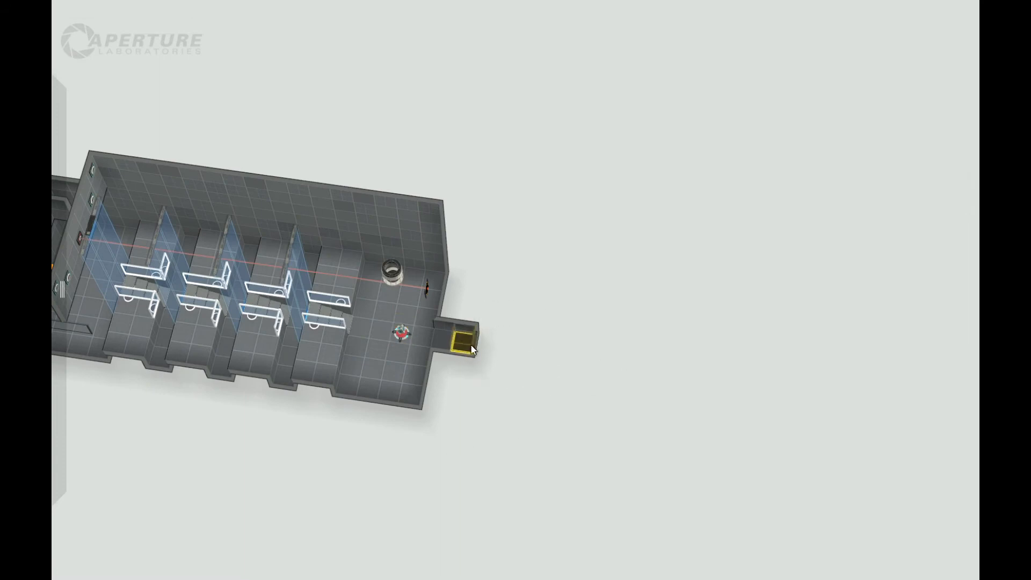
Place a second floor button beside the Trigger Once block in the area before the first fizzler and set its button type to Cube.
scroll(452, 425, "up", 3)
middle_click_drag(440, 419, 497, 396)
right_click_drag(262, 407, 191, 406)
middle_click_drag(391, 479, 653, 446)
right_click_drag(518, 396, 475, 295)
mouse_move(53, 111)
left_click_drag(94, 162, 304, 362)
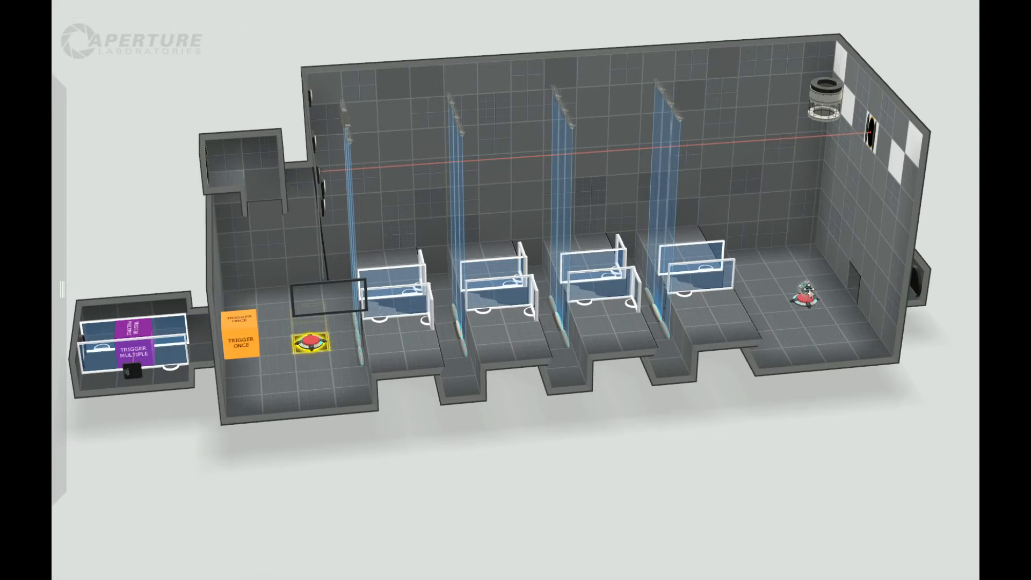
right_click(311, 343)
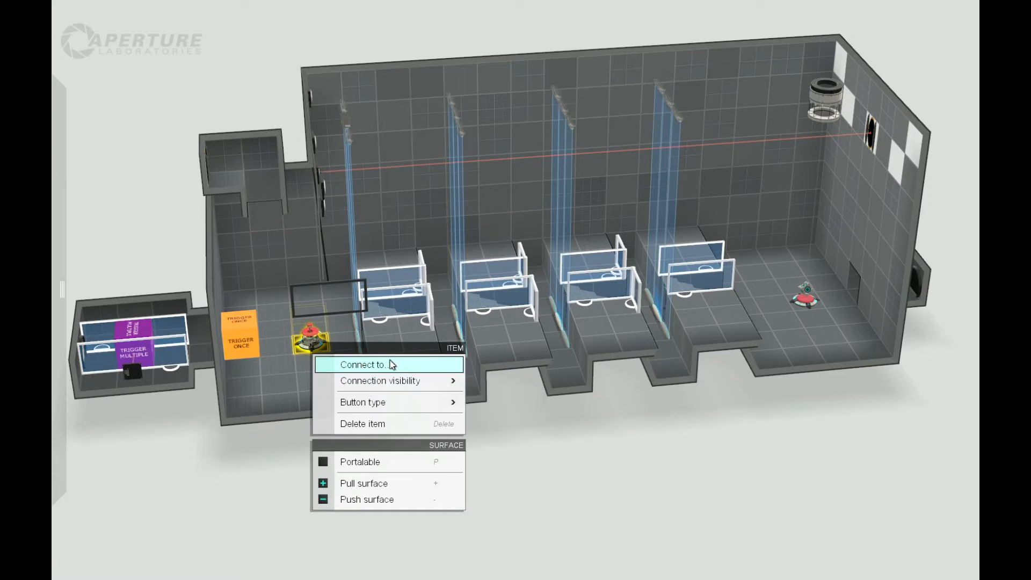
mouse_move(408, 401)
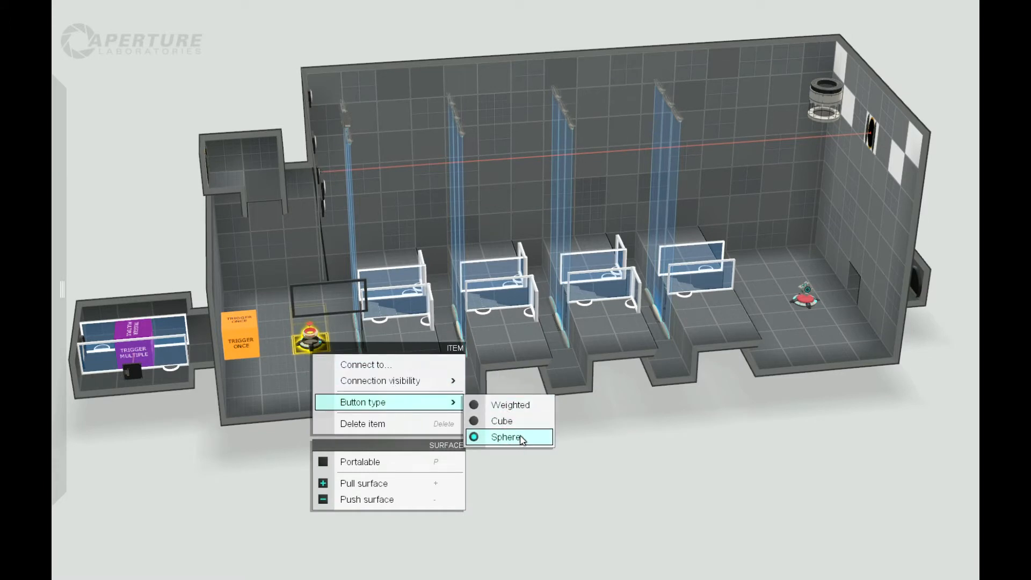
left_click(509, 420)
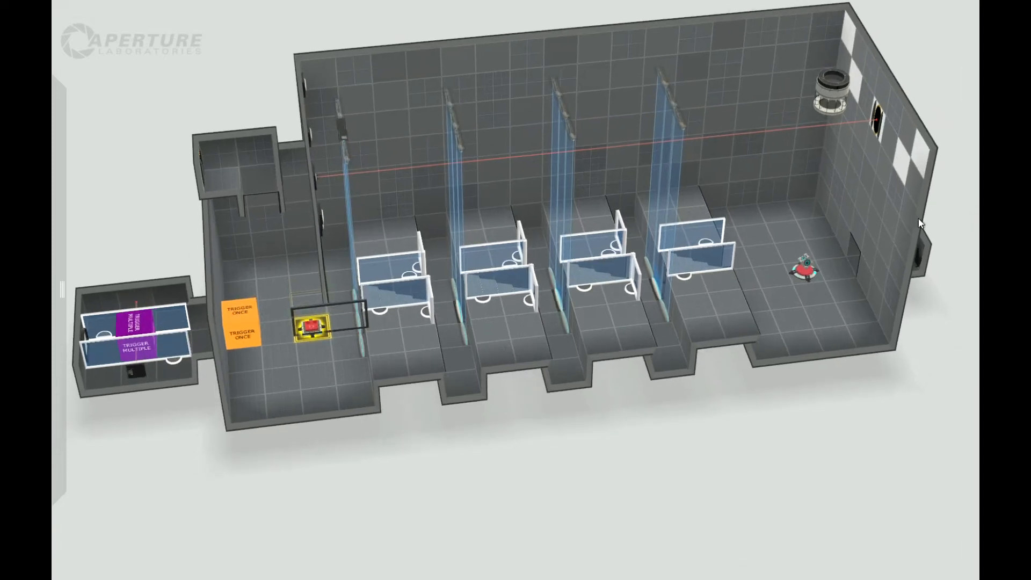
Place the round door item with the running-man symbol over the corridor opening in the end wall.
mouse_move(54, 263)
left_click_drag(194, 411, 864, 263)
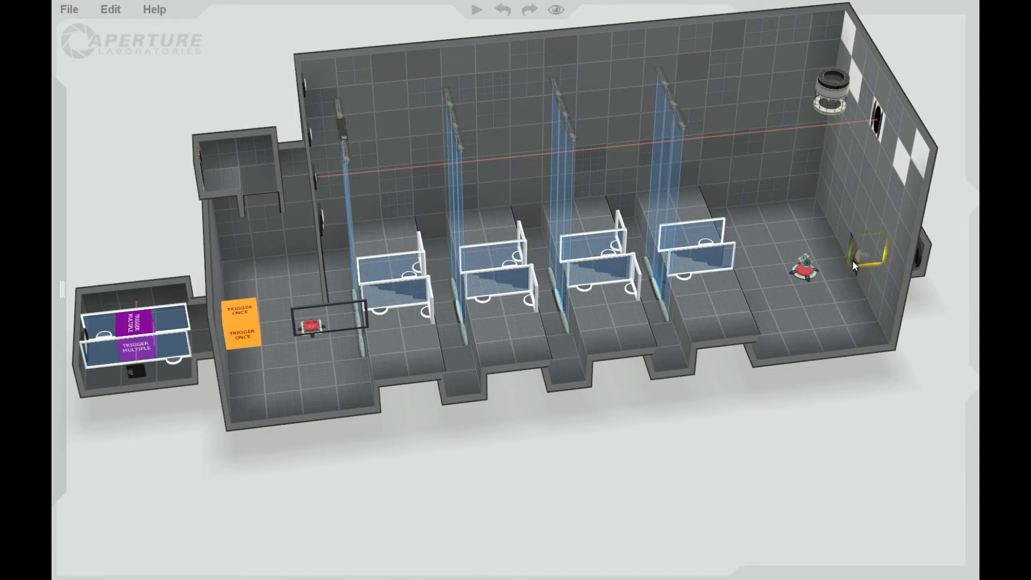
key("k")
right_click_drag(761, 516, 754, 430)
Place two trigger output blocks by the raised side room, one in its opening and one directly above it.
mouse_move(64, 483)
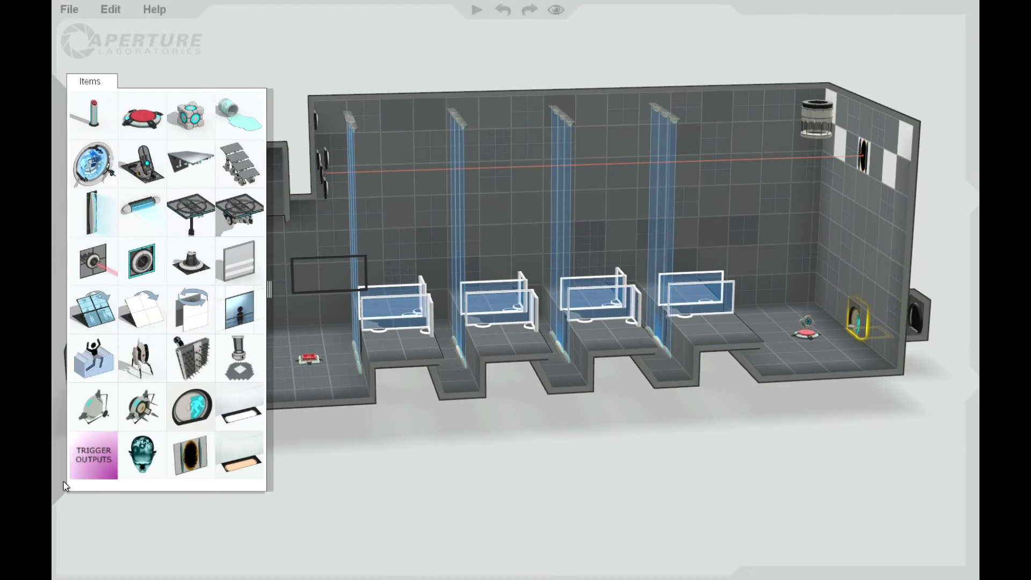
left_click_drag(104, 461, 271, 192)
mouse_move(108, 433)
left_click_drag(107, 434, 263, 154)
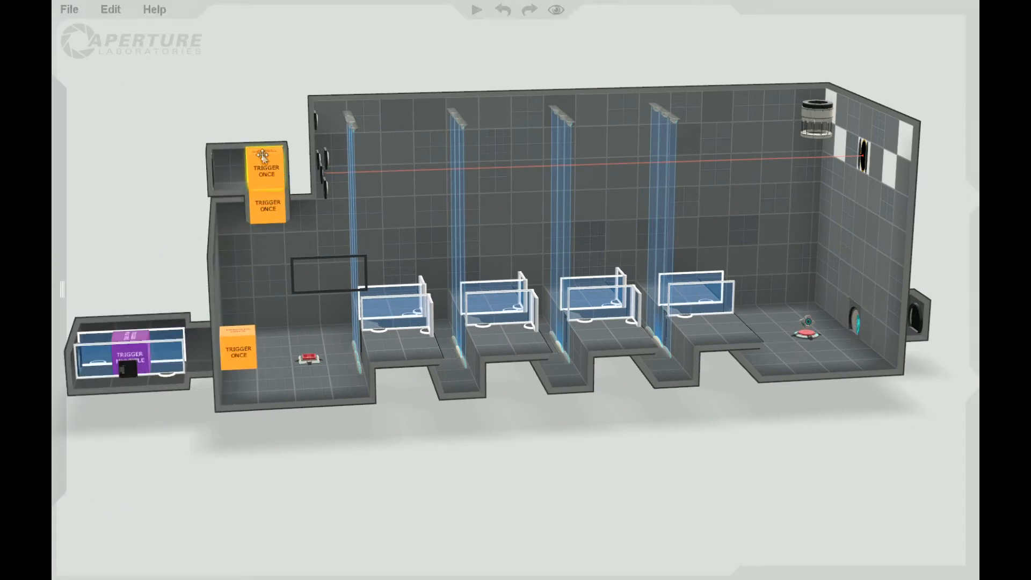
Set the upper trigger's button type to Cube and move it onto the Trigger Once block below it.
right_click(263, 156)
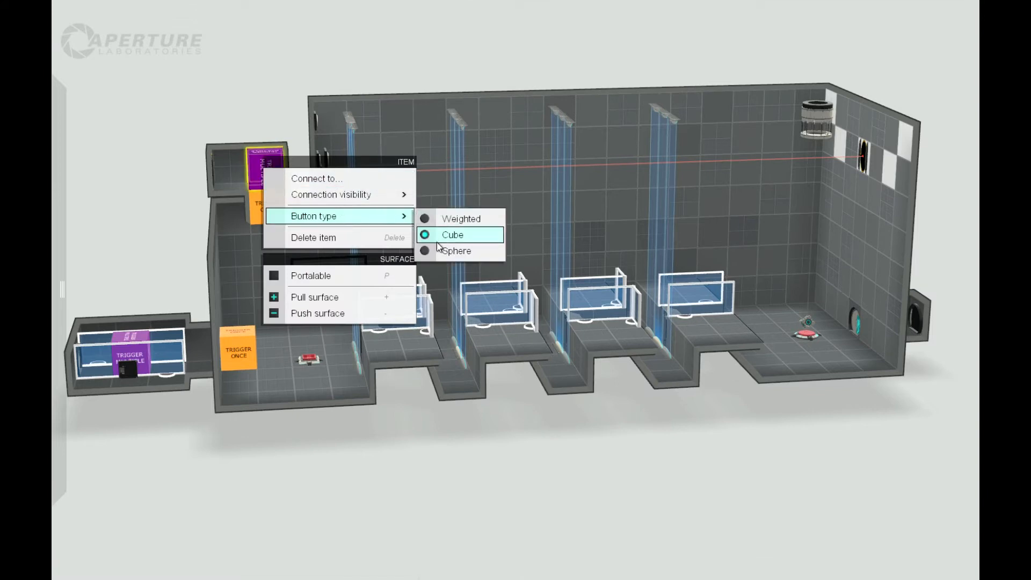
left_click(449, 233)
left_click_drag(262, 161, 267, 195)
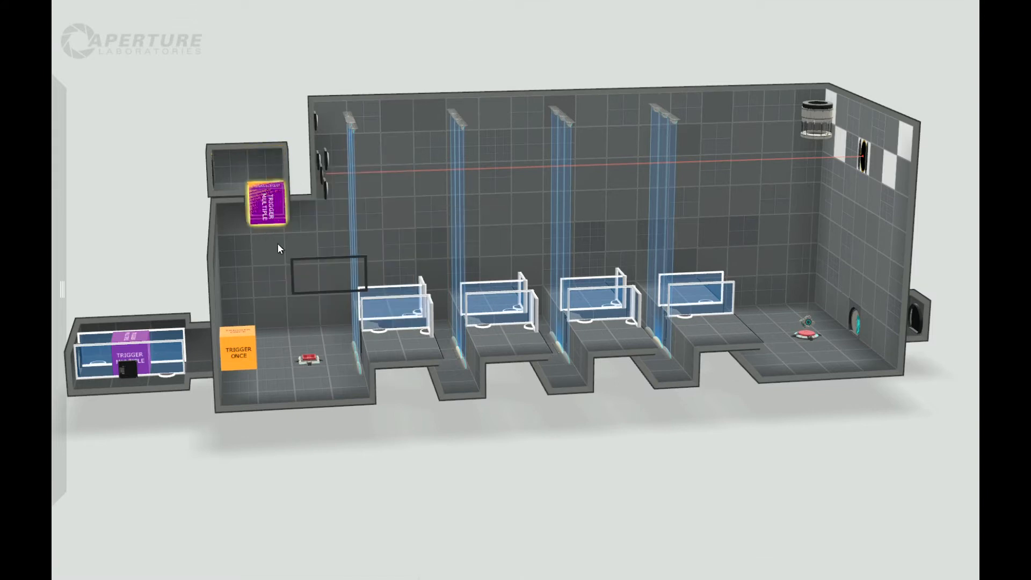
Lower the floor tile at the far end of the door corridor into a deep vertical shaft.
mouse_move(442, 461)
left_mouse_down()
mouse_move(416, 504)
mouse_move(424, 463)
left_mouse_up()
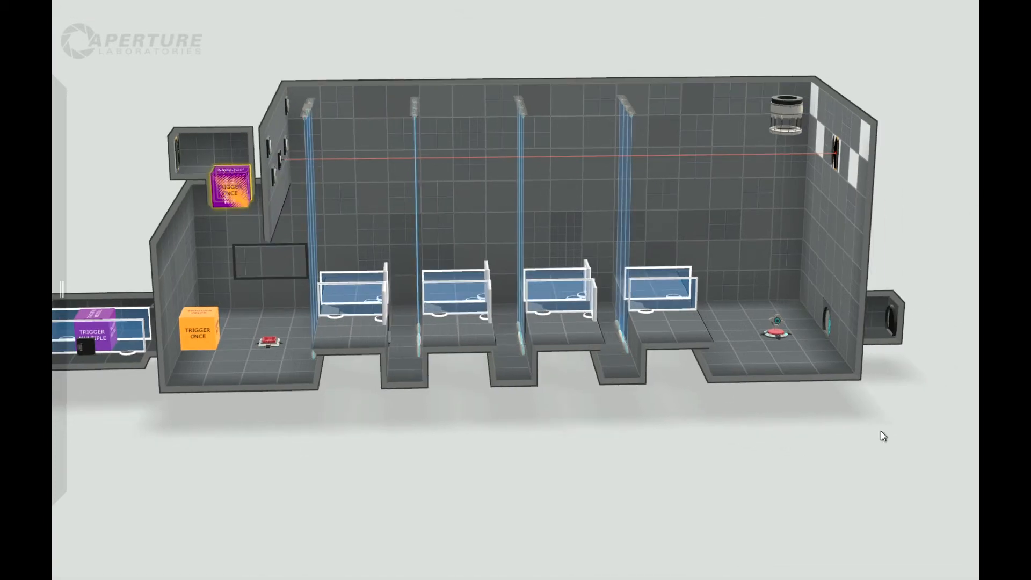
right_click_drag(879, 433, 843, 404)
right_click_drag(848, 464, 830, 476)
middle_click_drag(876, 386, 678, 298)
right_click_drag(816, 272, 703, 364)
left_click(704, 365)
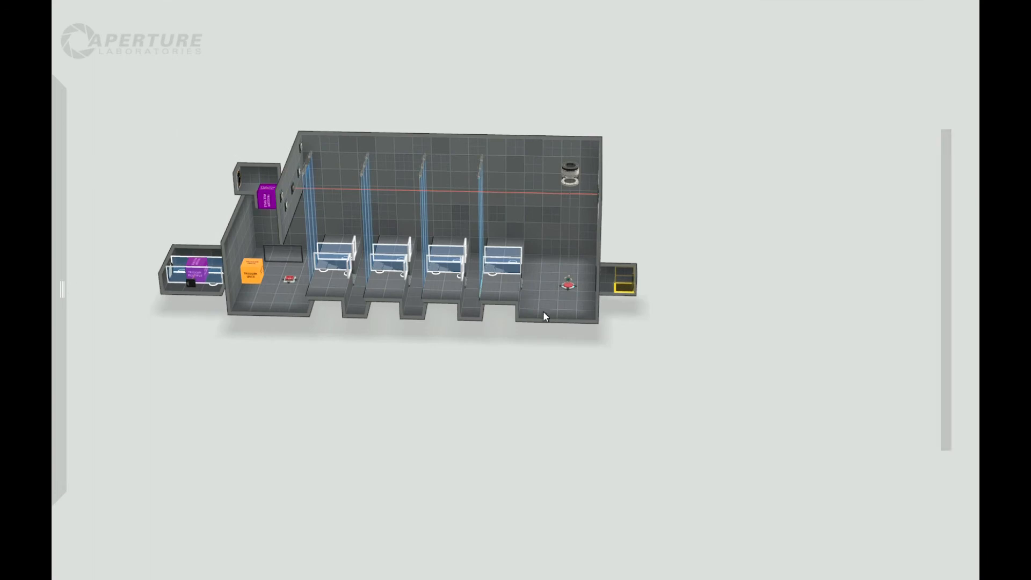
scroll(595, 252, "up", 5)
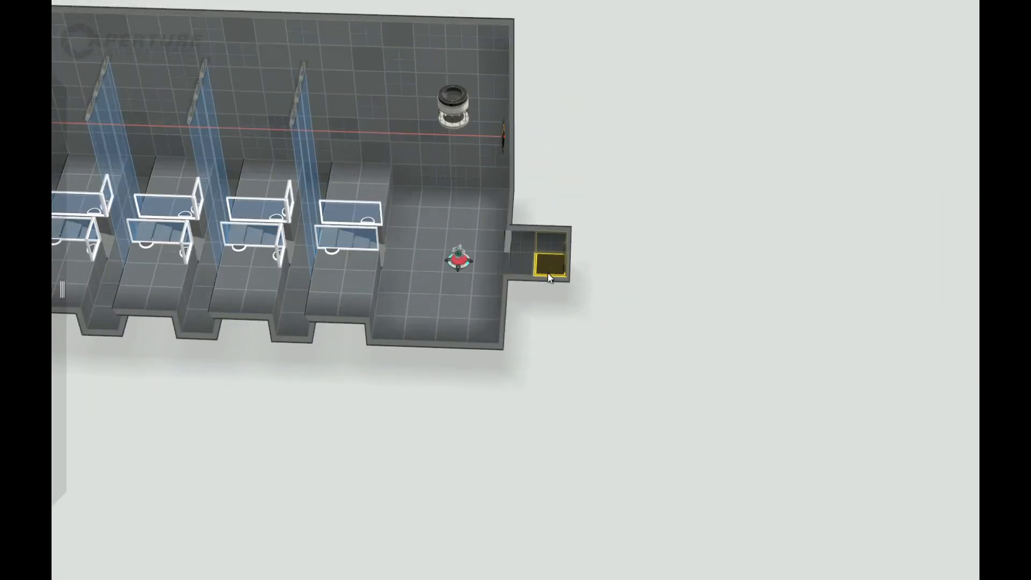
left_click_drag(551, 276, 551, 413)
middle_click_drag(651, 471, 707, 257)
middle_click_drag(651, 363, 391, 365)
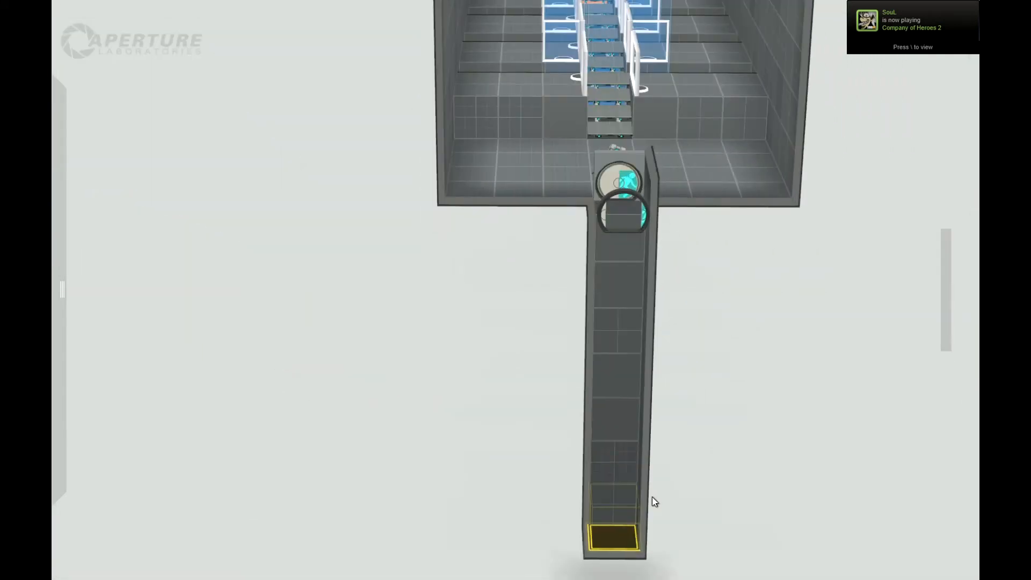
Extend a tunnel three tiles from the base of the shaft, running back underneath the main chamber.
left_click(609, 510)
middle_click_drag(460, 542, 666, 533)
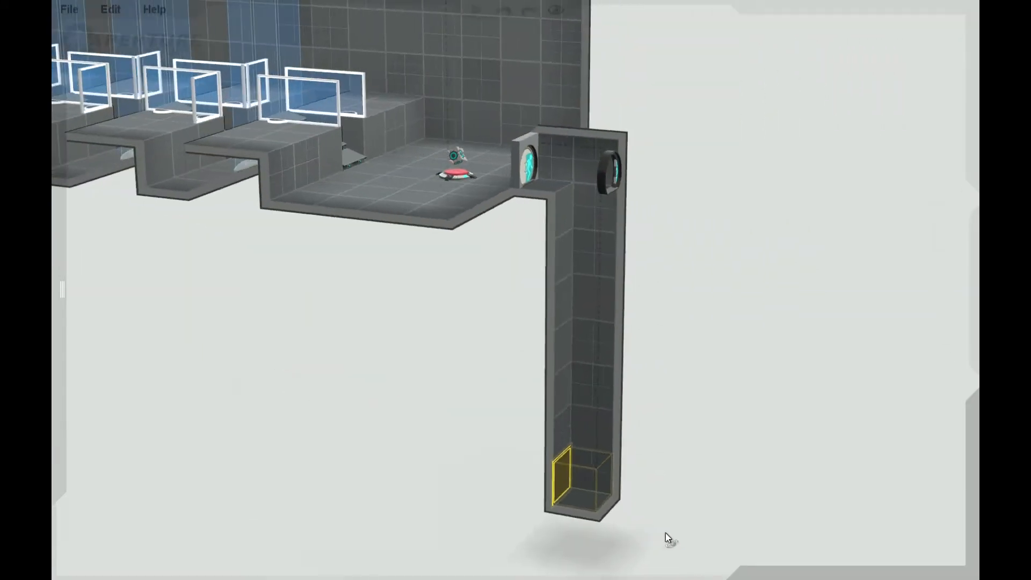
left_click_drag(540, 475, 487, 475)
right_click_drag(460, 518, 523, 549)
left_click_drag(491, 451, 435, 442)
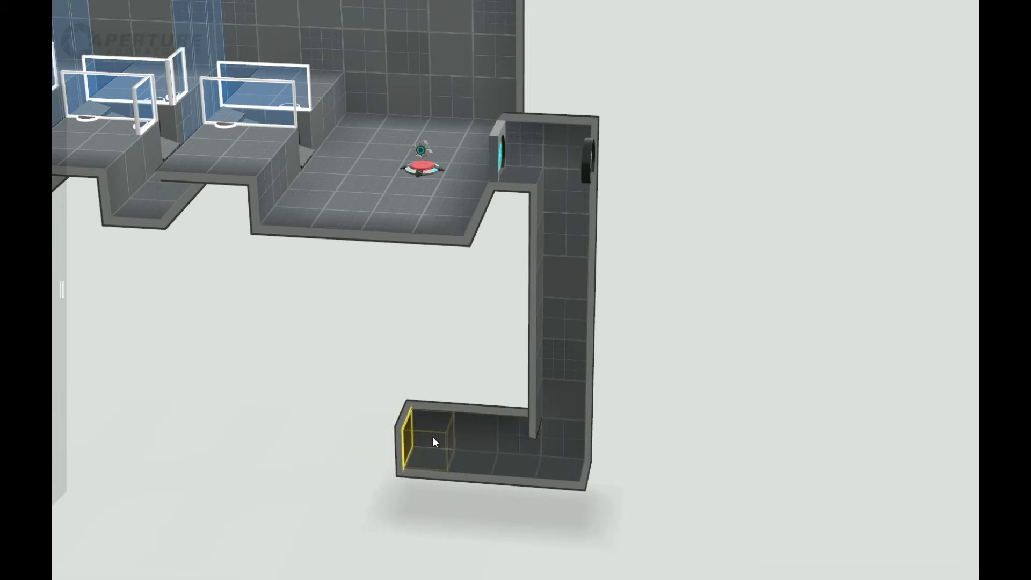
Pull the tunnel's long side walls outward to widen it into a room on both sides of the shaft.
left_click_drag(513, 438, 493, 376)
right_click_drag(683, 476, 682, 505)
left_click_drag(518, 434, 625, 402)
right_click_drag(625, 401, 579, 444)
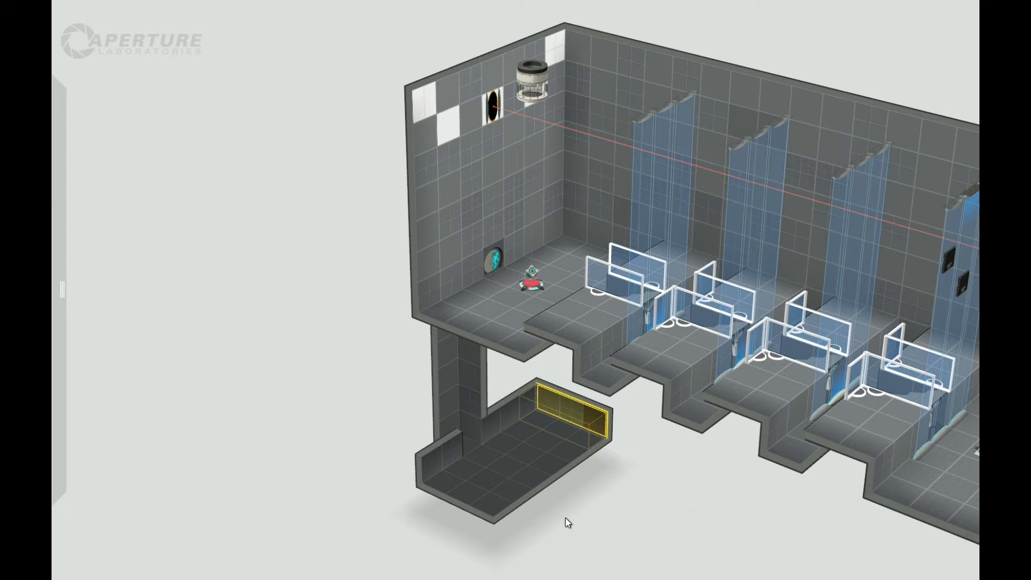
right_click_drag(436, 540, 504, 433)
left_click_drag(507, 396, 496, 384)
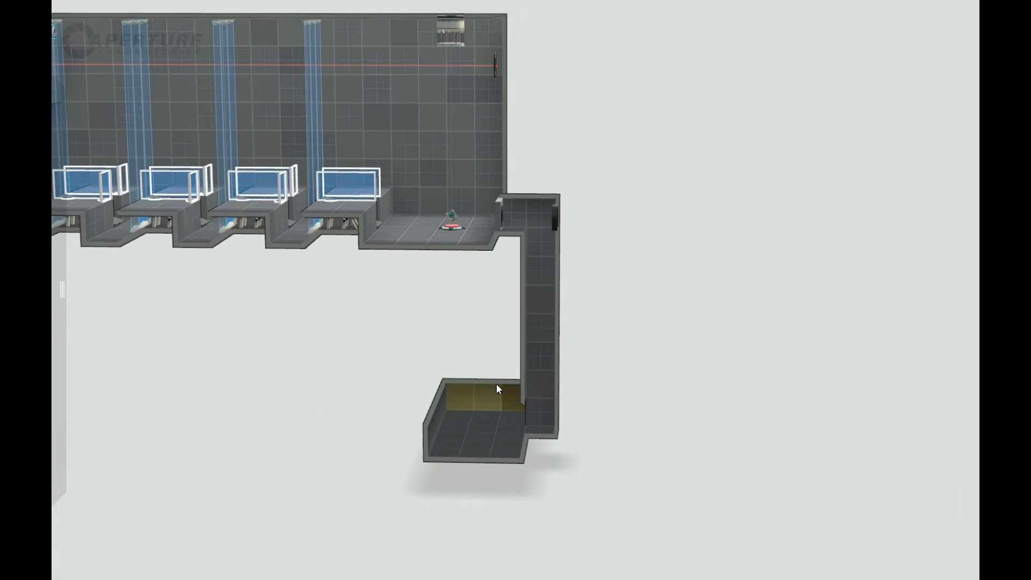
right_click_drag(503, 375, 512, 326)
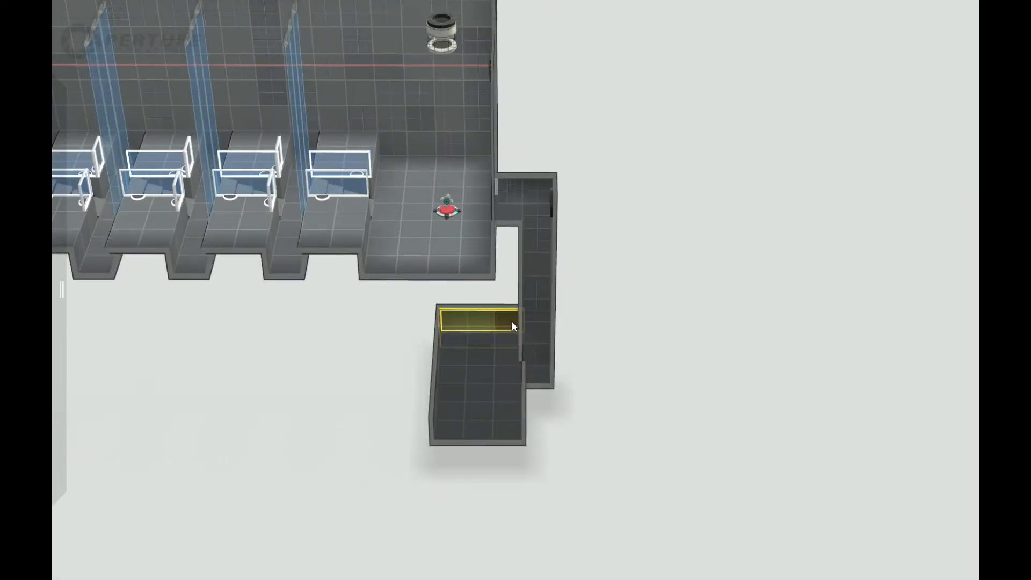
left_click_drag(508, 310, 509, 291)
Finish the lower room's width and raise its ceiling to just beneath the main chamber's floor.
right_click_drag(696, 376, 510, 344)
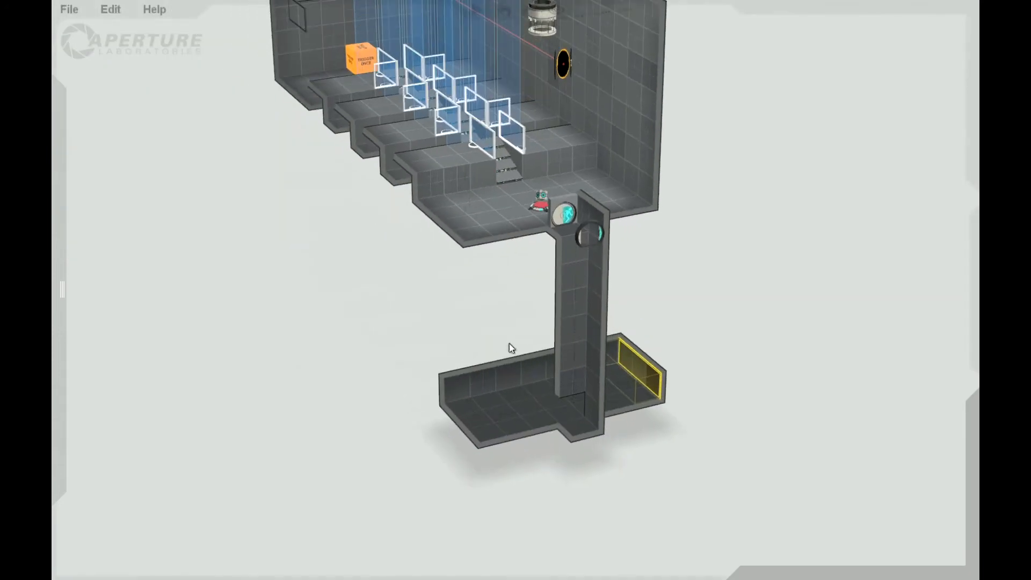
right_click_drag(540, 444, 529, 402)
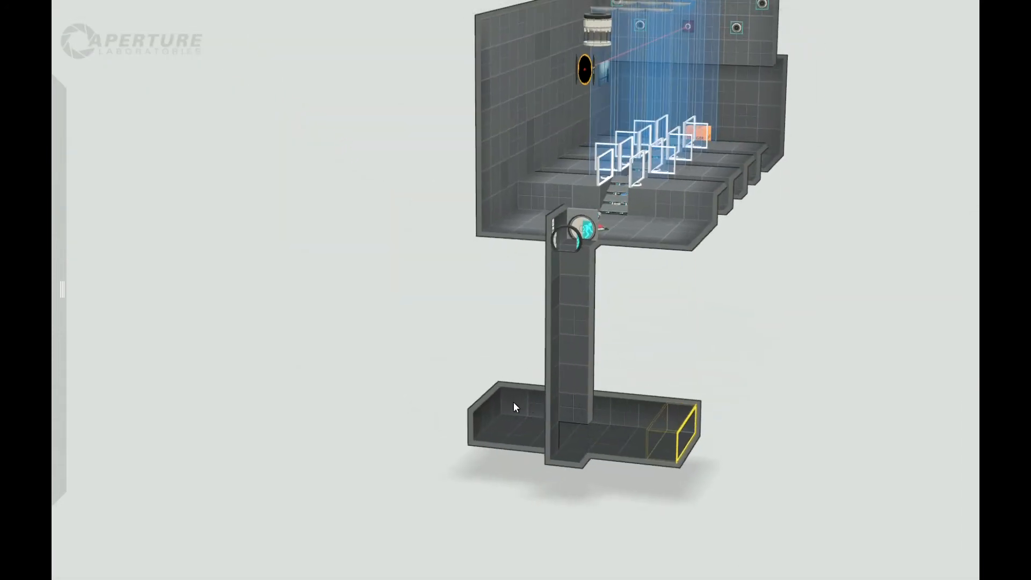
right_click_drag(628, 515, 385, 250)
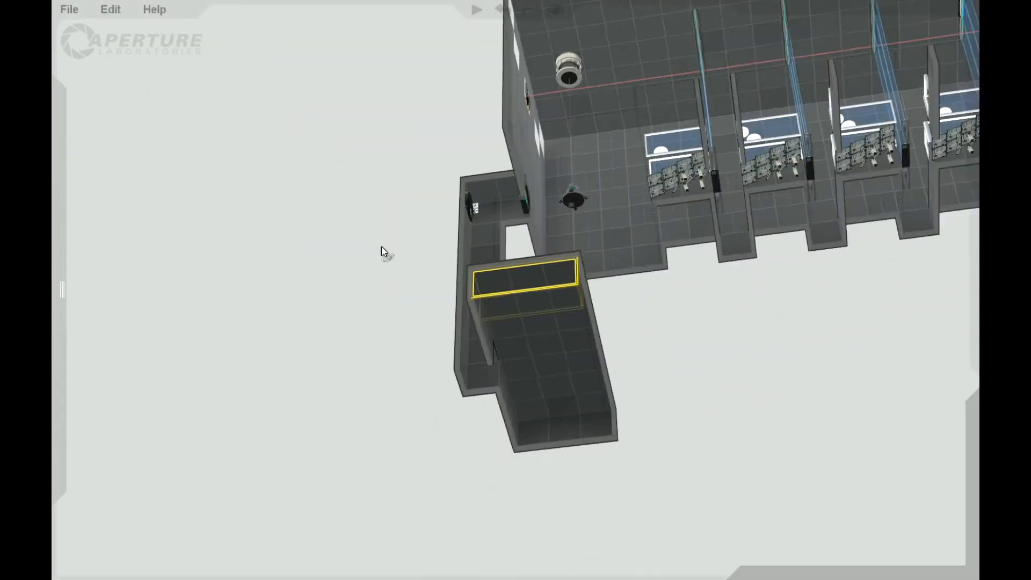
left_click_drag(600, 391, 603, 389)
right_click_drag(662, 342, 693, 564)
left_click_drag(588, 434, 589, 258)
right_click_drag(571, 514, 723, 466)
Sink three alternating floor tiles in the middle row of the lower room to form separate pits.
left_click(518, 384)
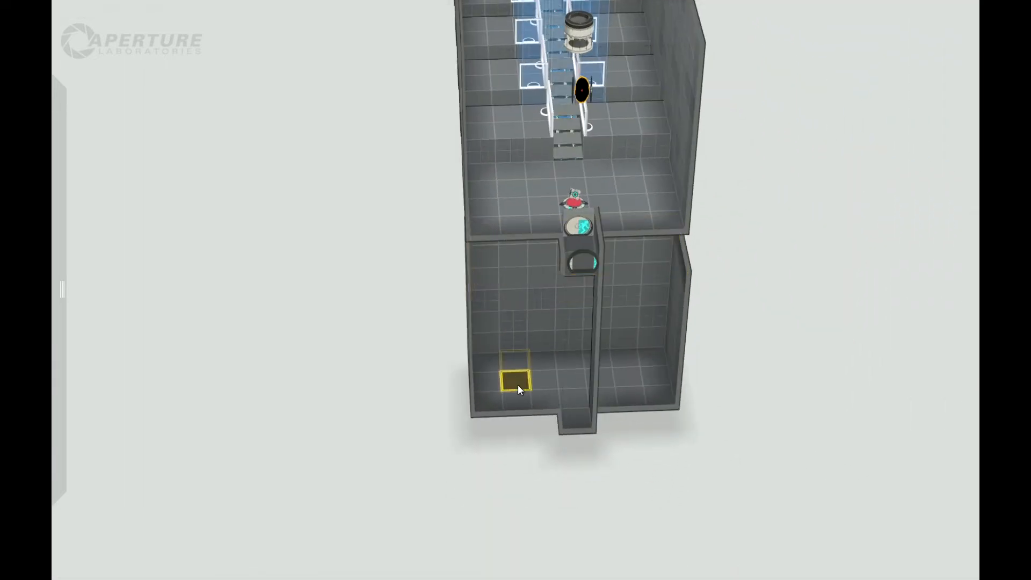
left_click_drag(519, 396, 519, 401)
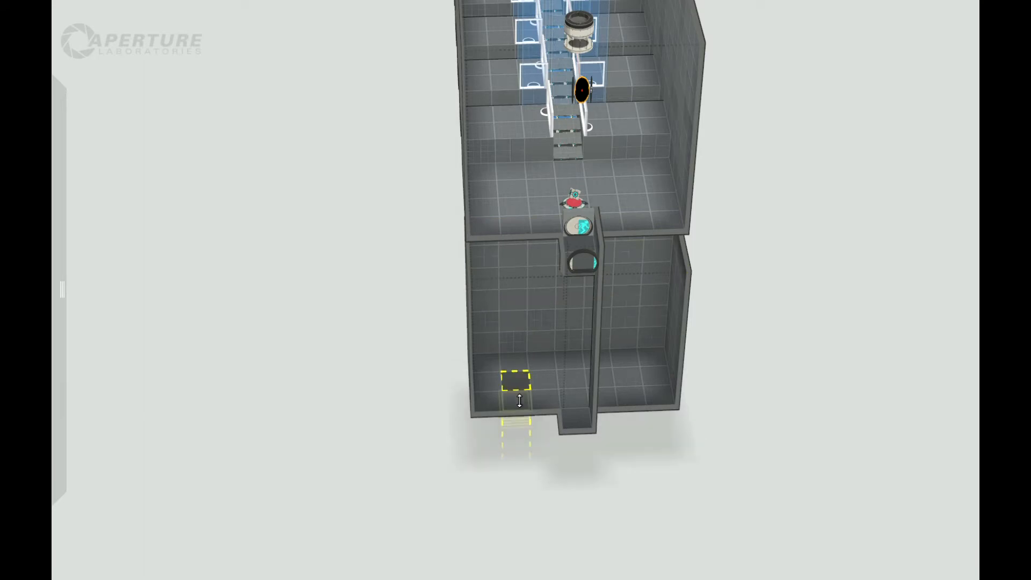
left_click(575, 376)
left_click(627, 377)
left_click_drag(627, 383, 627, 389)
left_click_drag(698, 462, 462, 474)
scroll(452, 472, "up", 5)
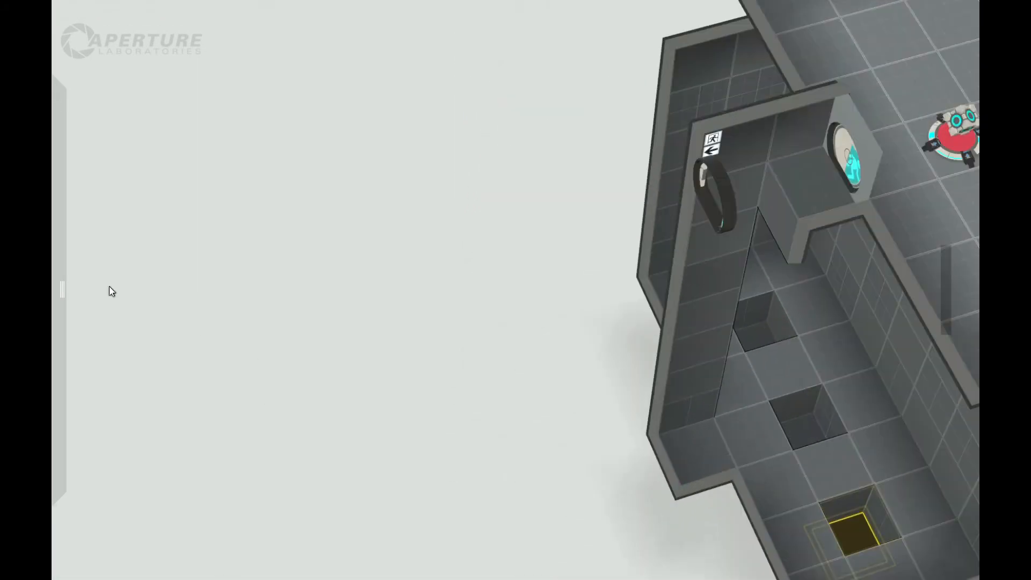
Place a piston platform in the pit at one end of the lower room.
mouse_move(62, 287)
left_click_drag(191, 230, 765, 331)
left_click_drag(518, 479, 897, 379)
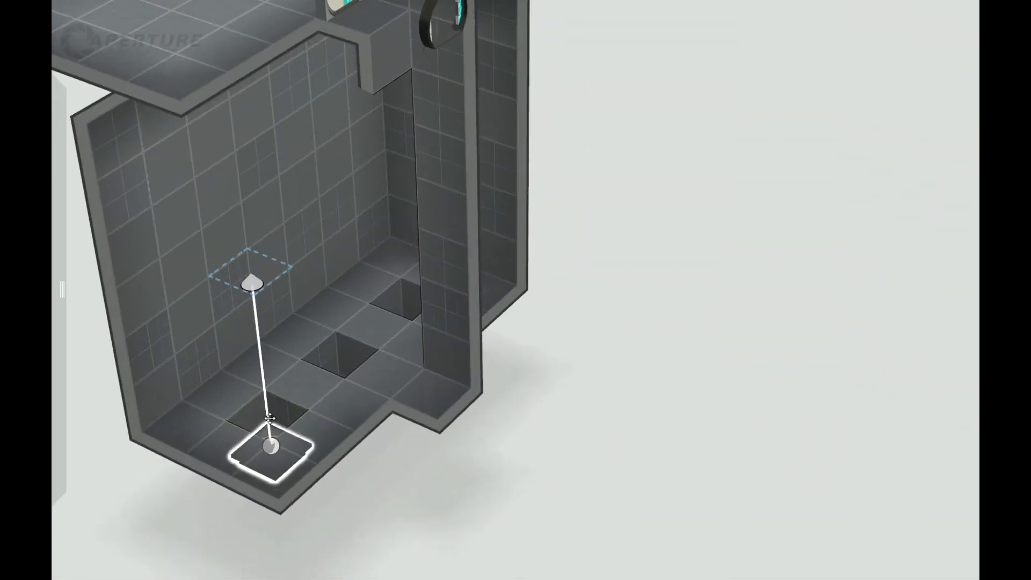
scroll(397, 528, "down", 5)
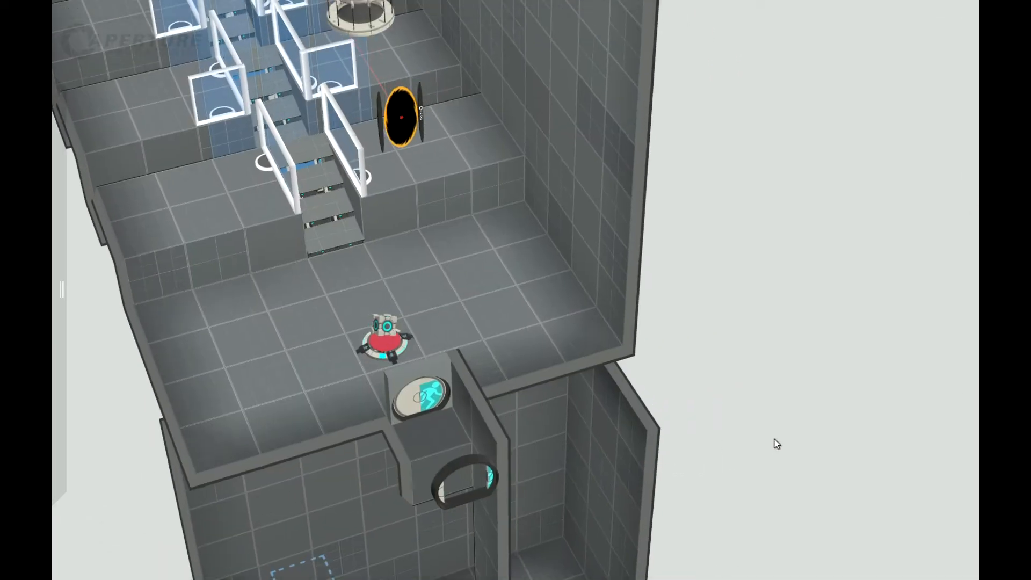
Examine the lower room, its pits and how it sits beneath the main chamber from several angles.
scroll(740, 501, "down", 3)
left_click_drag(739, 501, 537, 510)
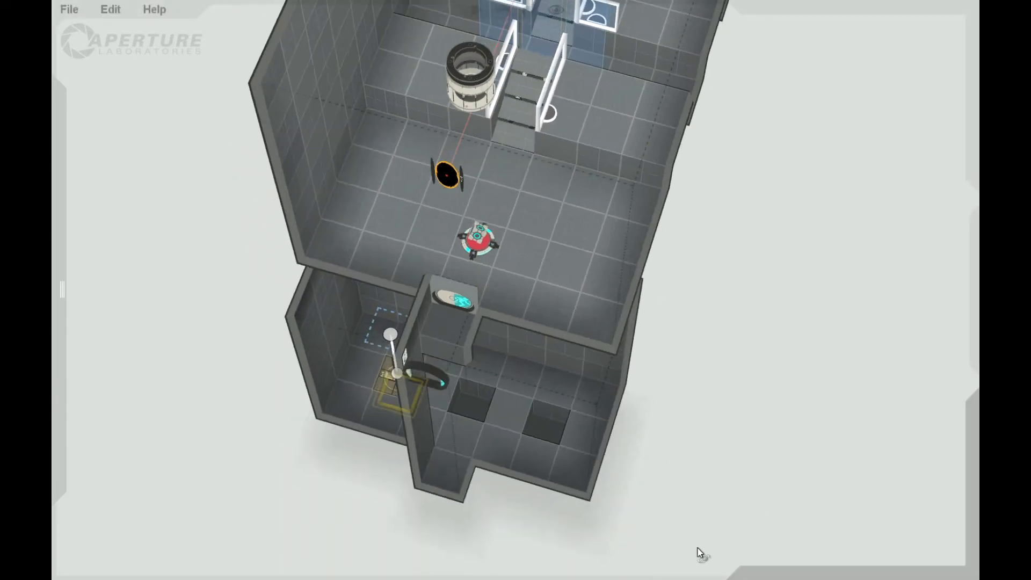
scroll(401, 408, "up", 3)
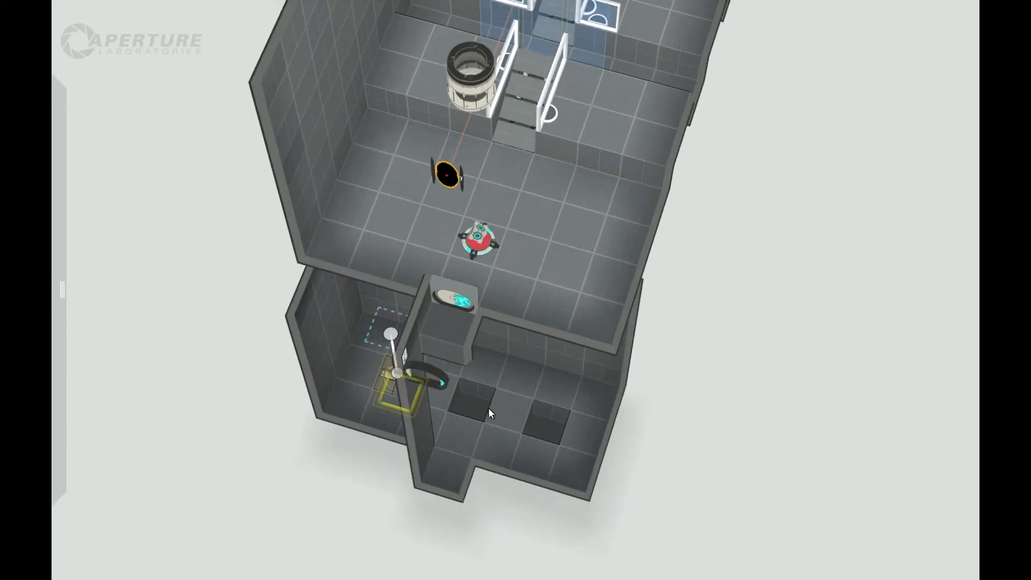
left_click_drag(329, 506, 413, 503)
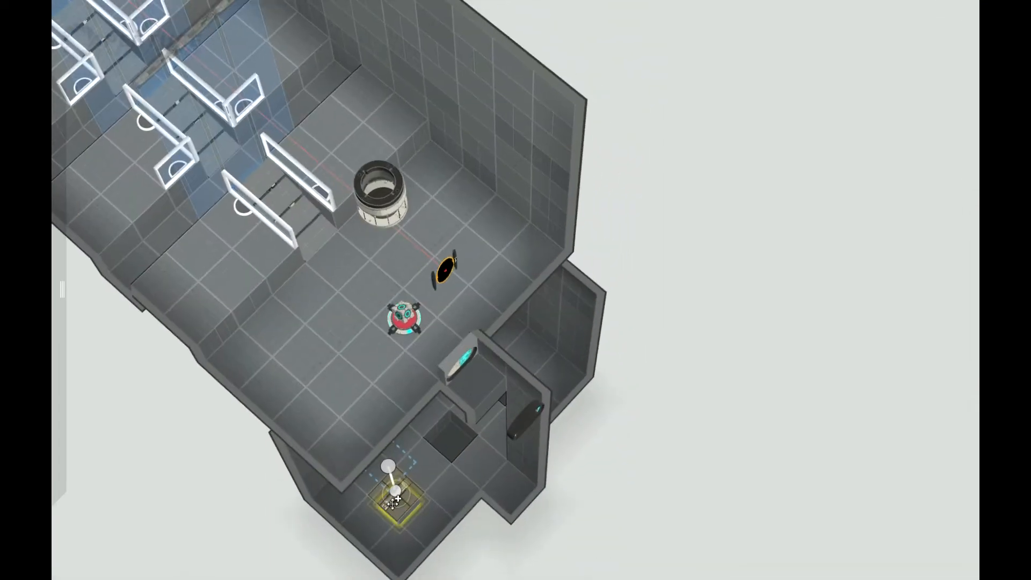
scroll(449, 505, "down", 3)
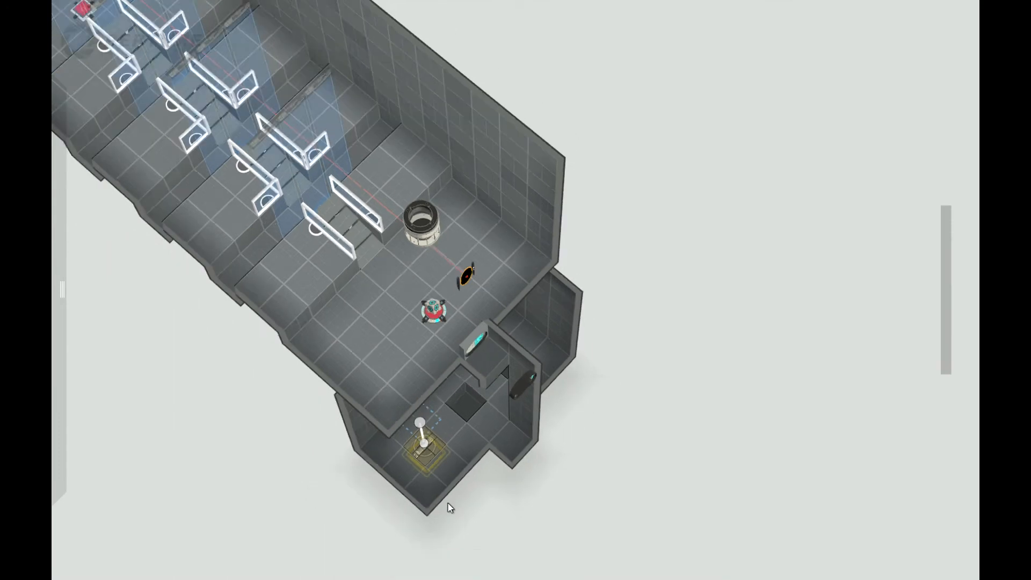
scroll(343, 528, "up", 5)
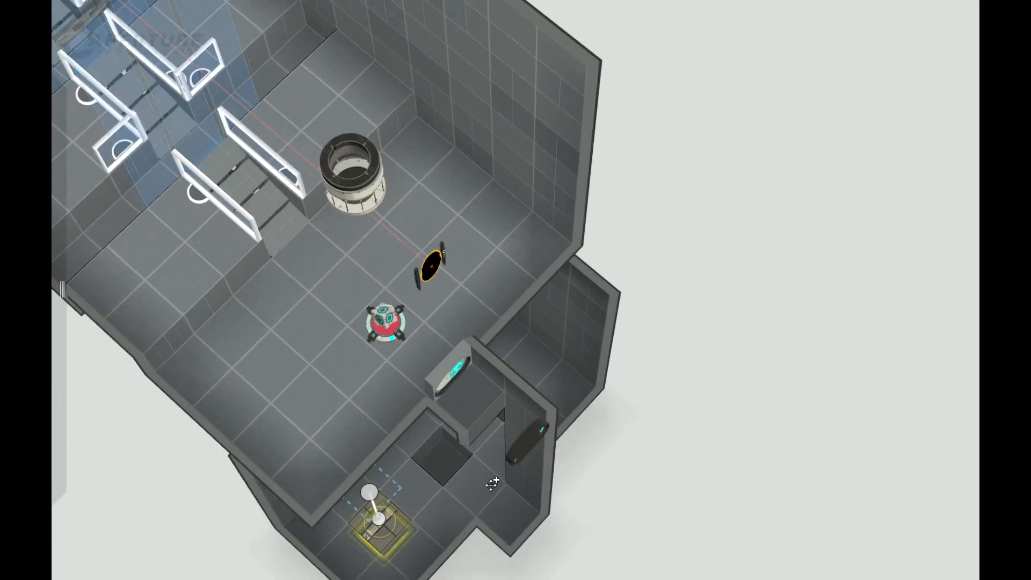
scroll(460, 521, "down", 3)
middle_click_drag(481, 397, 479, 484)
left_click_drag(628, 440, 714, 261)
scroll(528, 450, "up", 5)
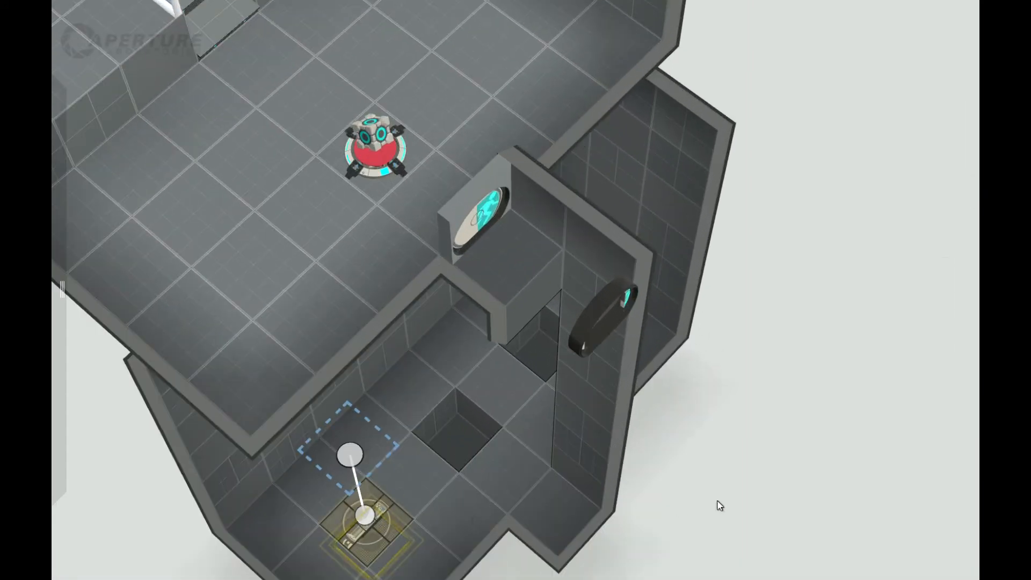
Place piston platforms in the two remaining pits of the lower room.
mouse_move(59, 324)
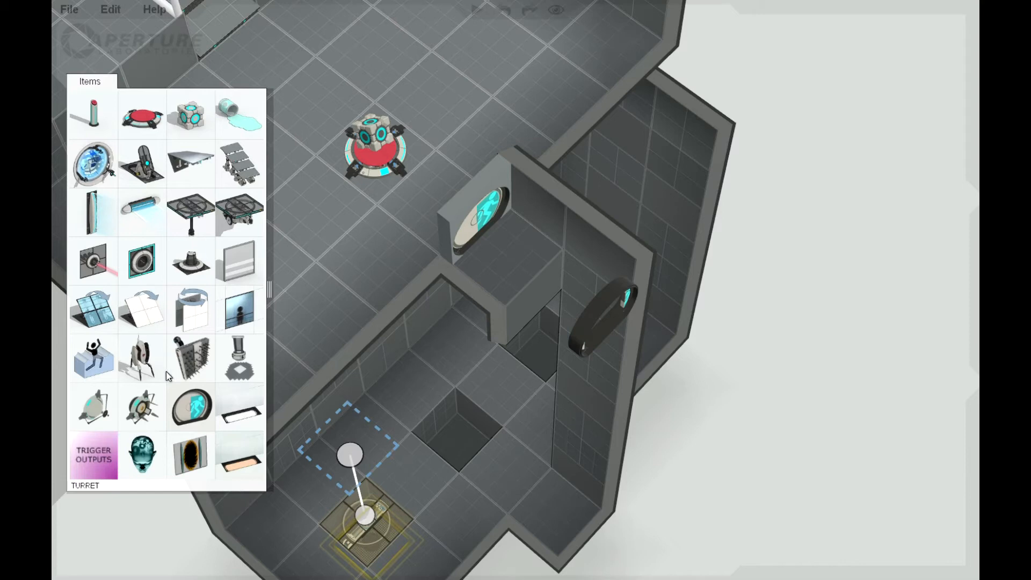
left_click_drag(199, 216, 451, 443)
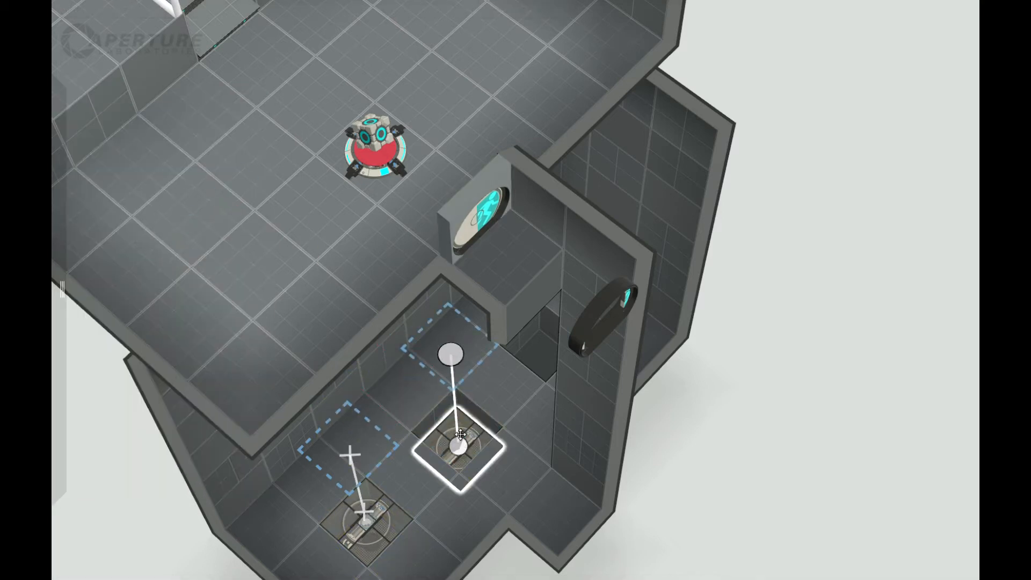
left_click_drag(759, 424, 236, 58)
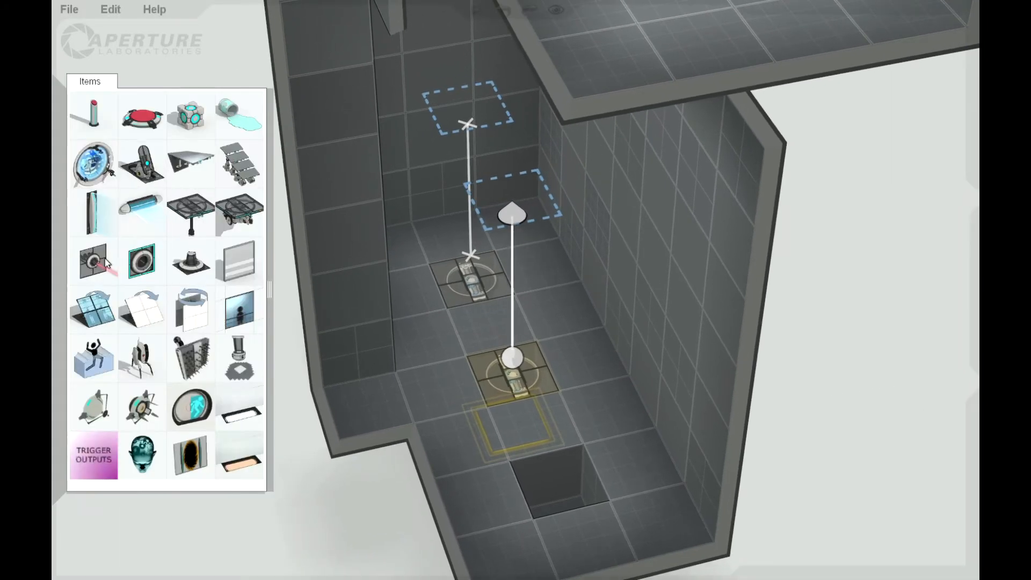
left_click_drag(426, 388, 574, 483)
left_click_drag(571, 518, 578, 249)
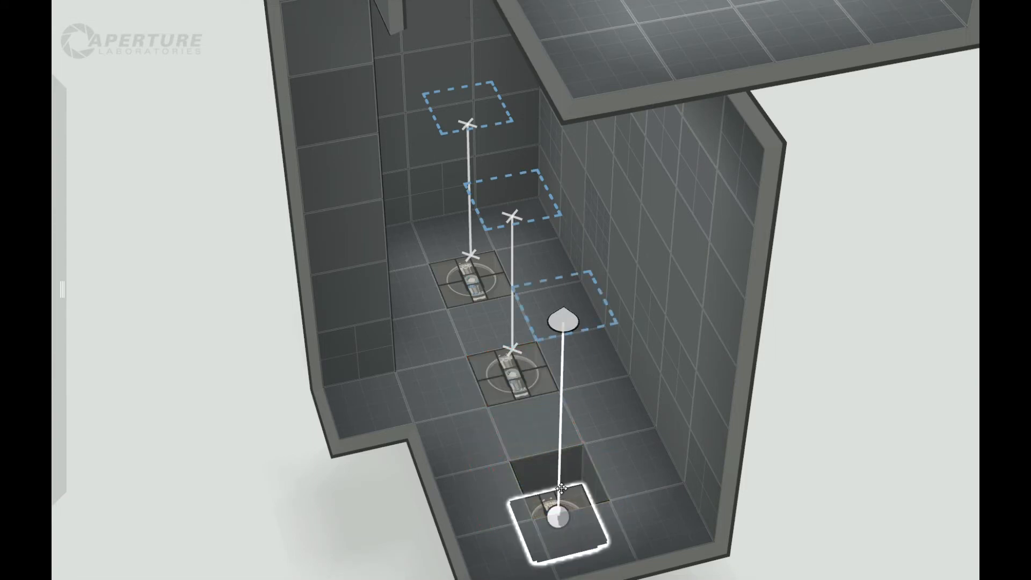
left_click_drag(561, 487, 567, 472)
Move the lower room's long wall inward one tile so it sits directly against the row of piston platforms.
left_click_drag(308, 560, 427, 483)
double_click(616, 212)
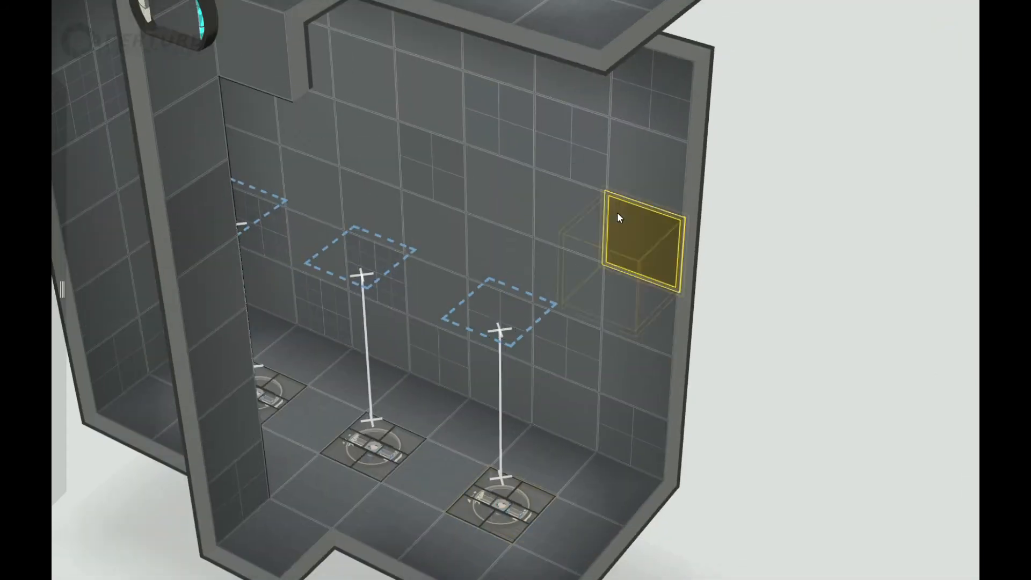
left_click_drag(682, 277, 657, 304)
left_click_drag(794, 451, 776, 370)
right_click_drag(776, 371, 594, 356)
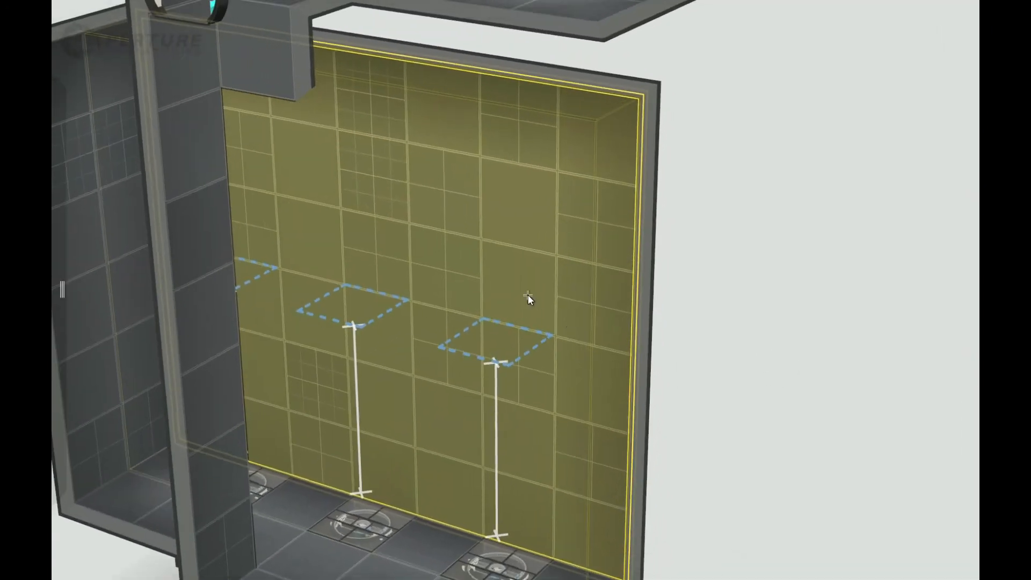
Make the three wall tiles just above the raised positions of the piston platforms portalable.
right_click(527, 295)
left_click(555, 323)
right_click(364, 256)
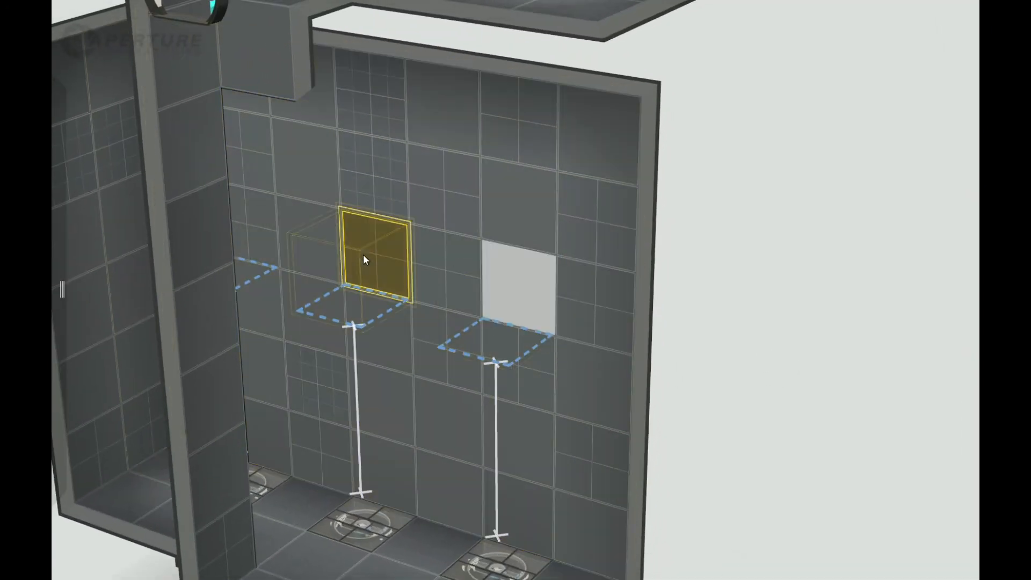
key("p")
right_click(269, 236)
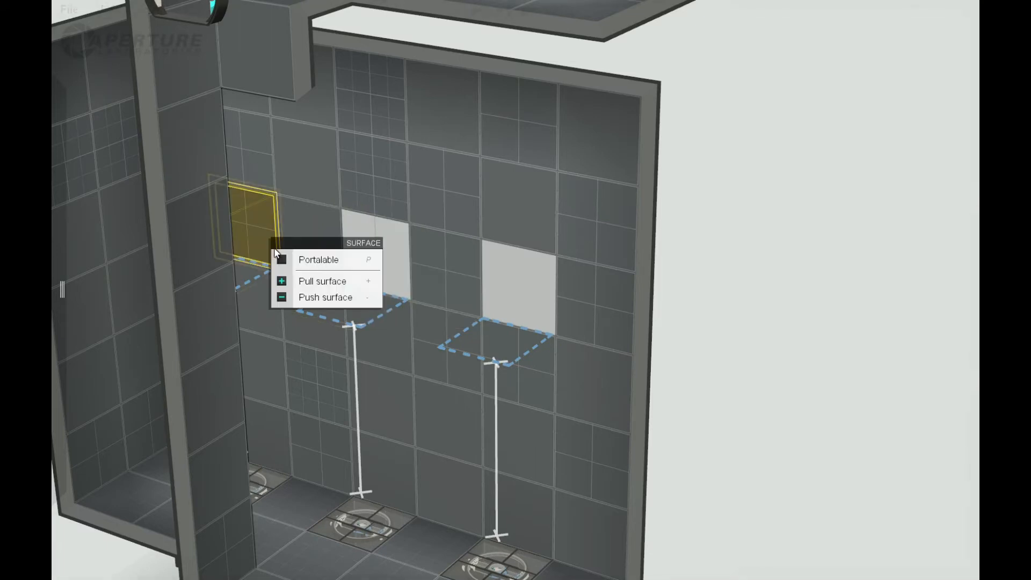
left_click(278, 258)
Lower the lower room's ceiling two tiles, down to the top edge of the portalable wall tiles.
right_click_drag(720, 375, 614, 212)
double_click(534, 144)
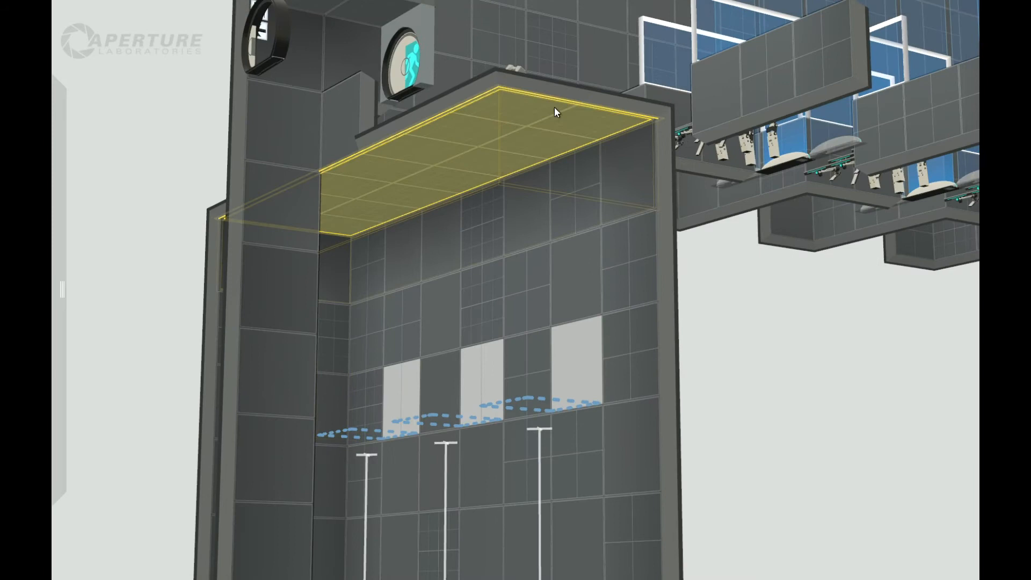
left_click_drag(554, 103, 561, 303)
right_click_drag(700, 379, 885, 441)
Pull the ceiling tiles beside the portalable wall tiles down one tile, leaving three alcoves above the piston platforms.
right_click(555, 352)
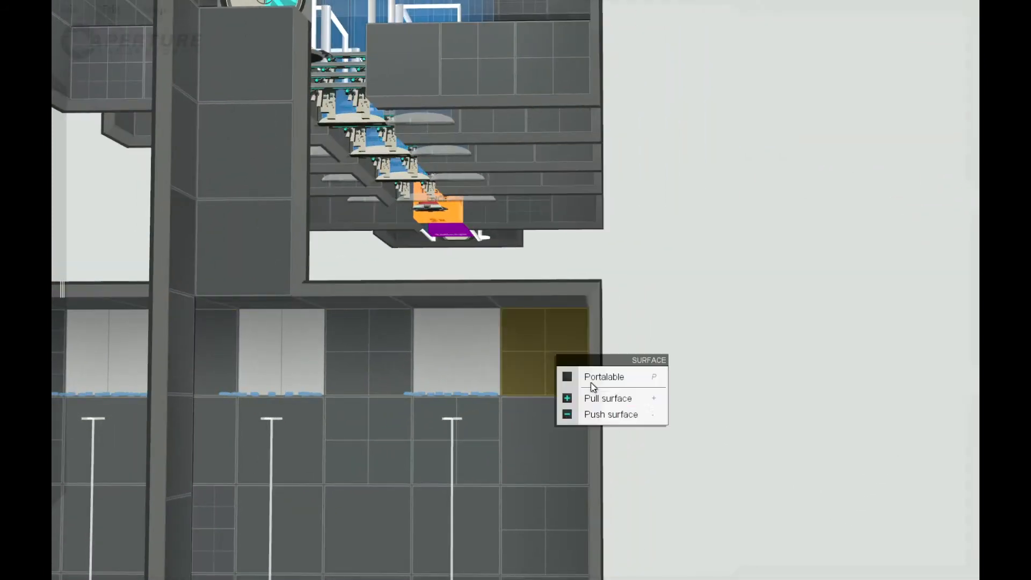
right_click_drag(632, 460, 555, 378)
right_click(536, 362)
left_click(550, 405)
right_click_drag(833, 365, 546, 395)
right_click(544, 384)
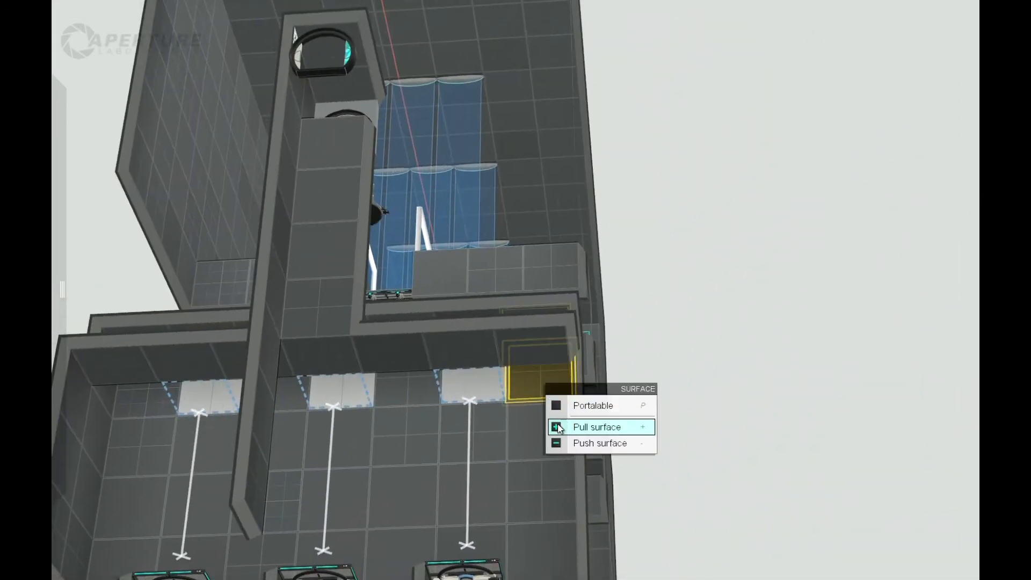
right_click(405, 397)
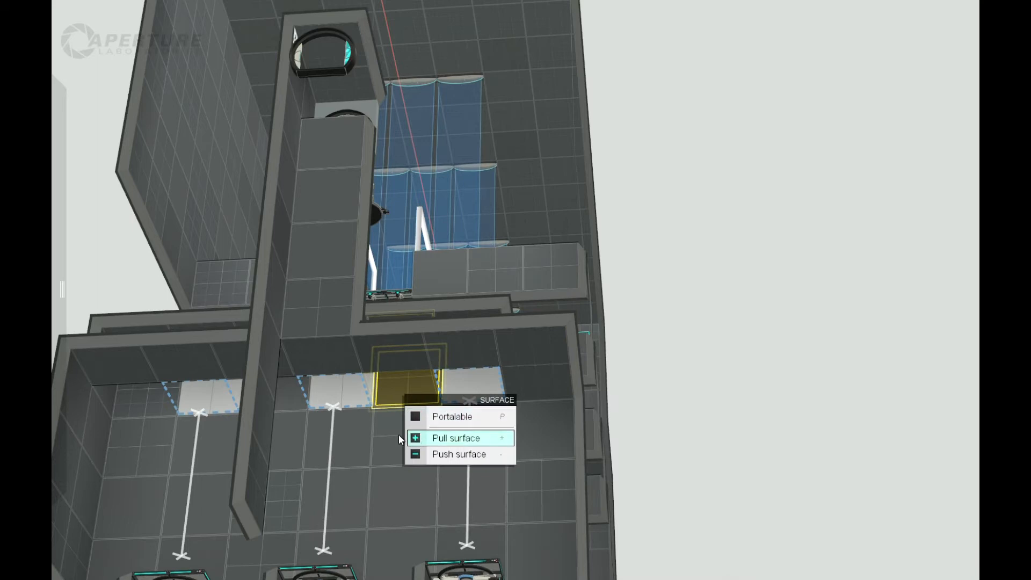
right_click(295, 403)
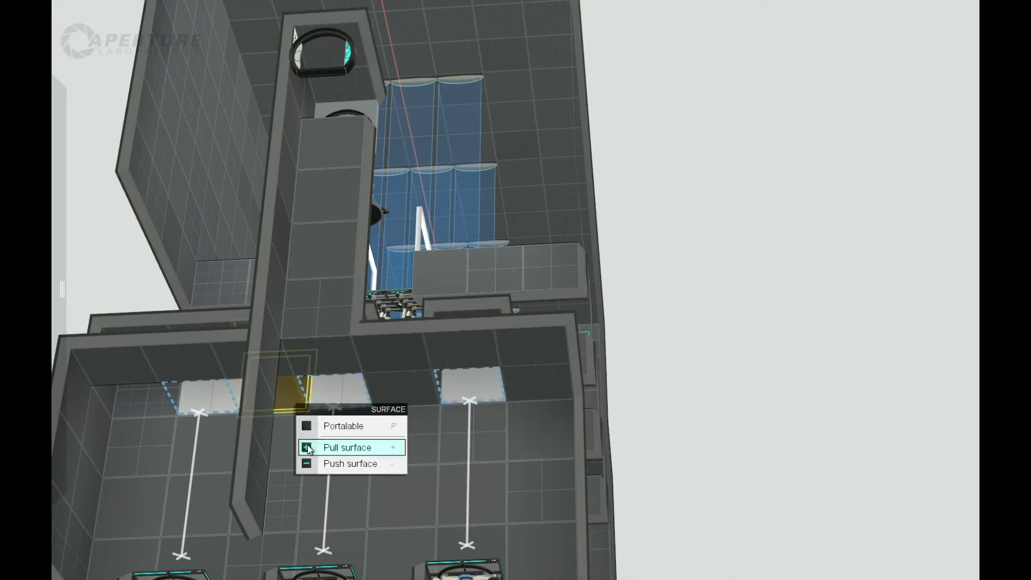
left_click(307, 445)
right_click(157, 403)
left_click(168, 447)
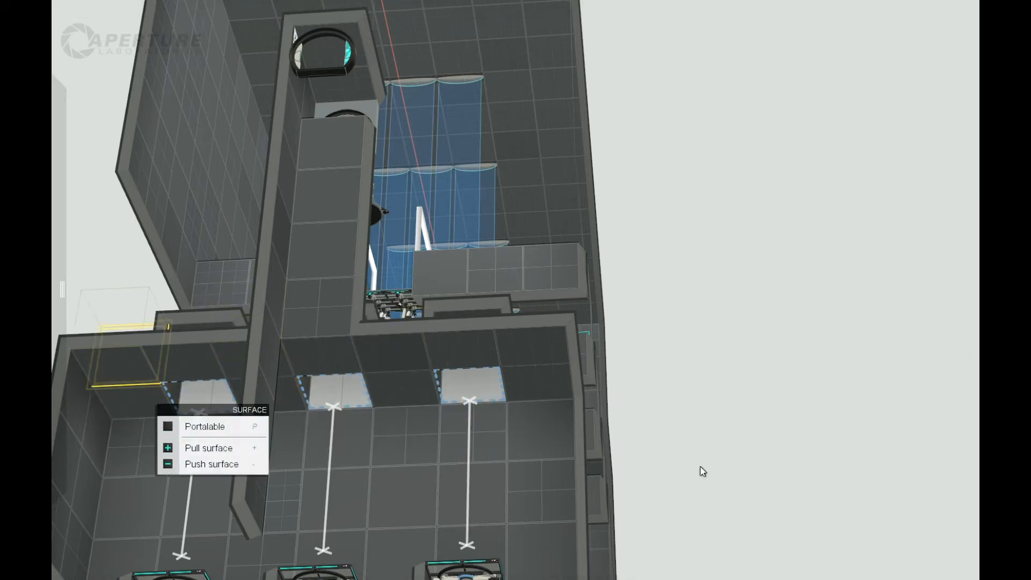
Place a Trigger Once volume in each of the three alcoves above the piston platforms.
left_click(764, 487)
left_click_drag(764, 487, 777, 316)
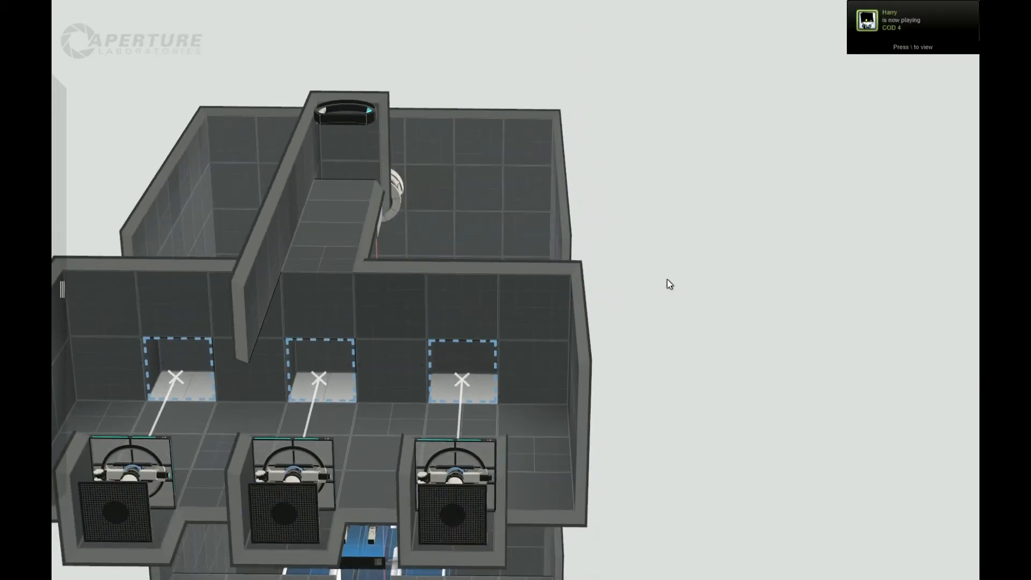
left_click_drag(679, 284, 681, 399)
mouse_move(58, 185)
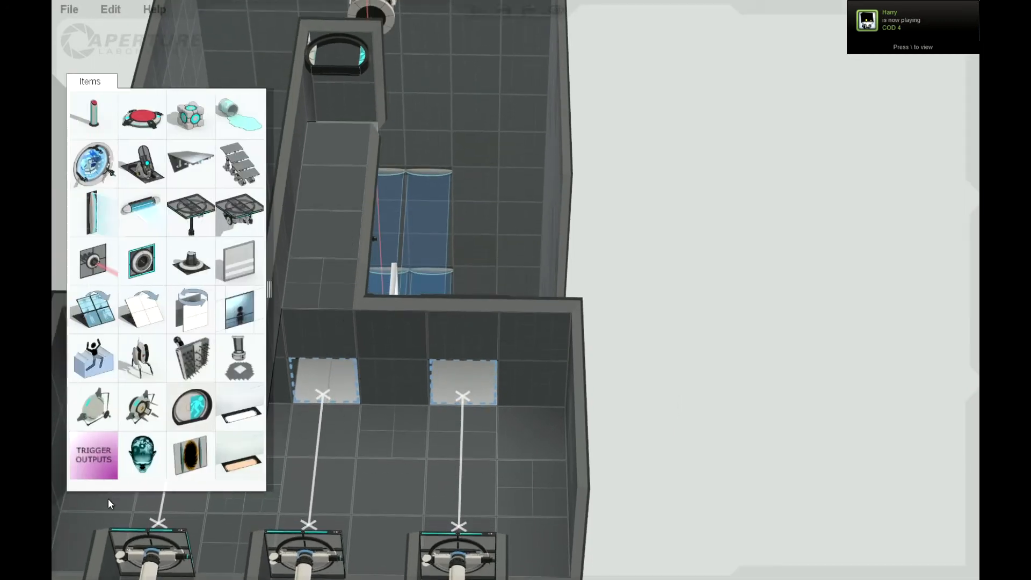
left_click_drag(91, 468, 463, 382)
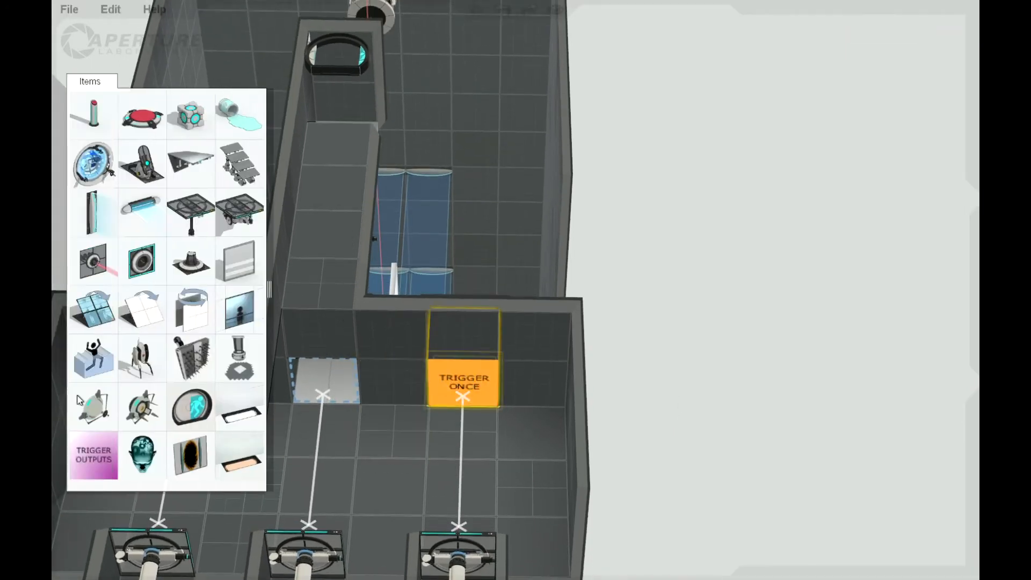
left_click_drag(99, 453, 324, 389)
mouse_move(59, 462)
left_click_drag(102, 438, 201, 401)
Examine the whole test chamber and the lower room with its alcoves, triggers and shaft from all sides.
middle_click_drag(714, 309, 777, 359)
scroll(806, 246, "down", 5)
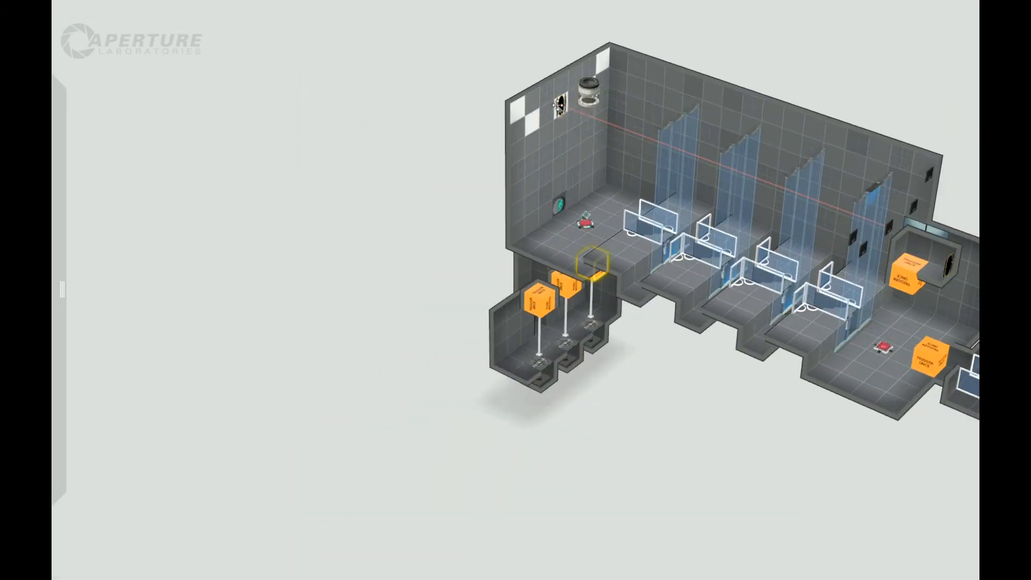
middle_click_drag(396, 205, 302, 174)
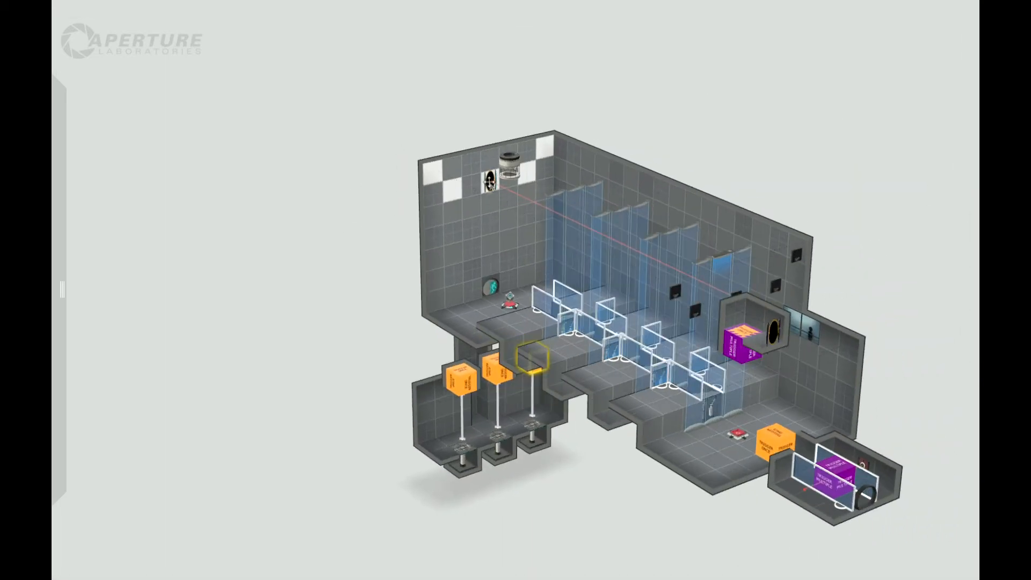
right_click_drag(333, 266, 487, 238)
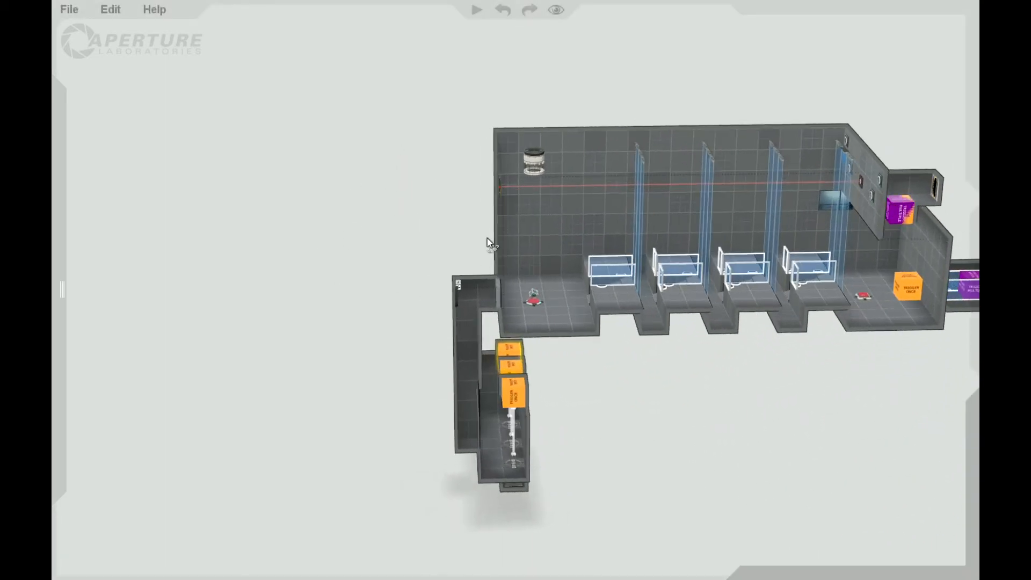
right_click_drag(339, 399, 514, 322)
scroll(660, 452, "up", 5)
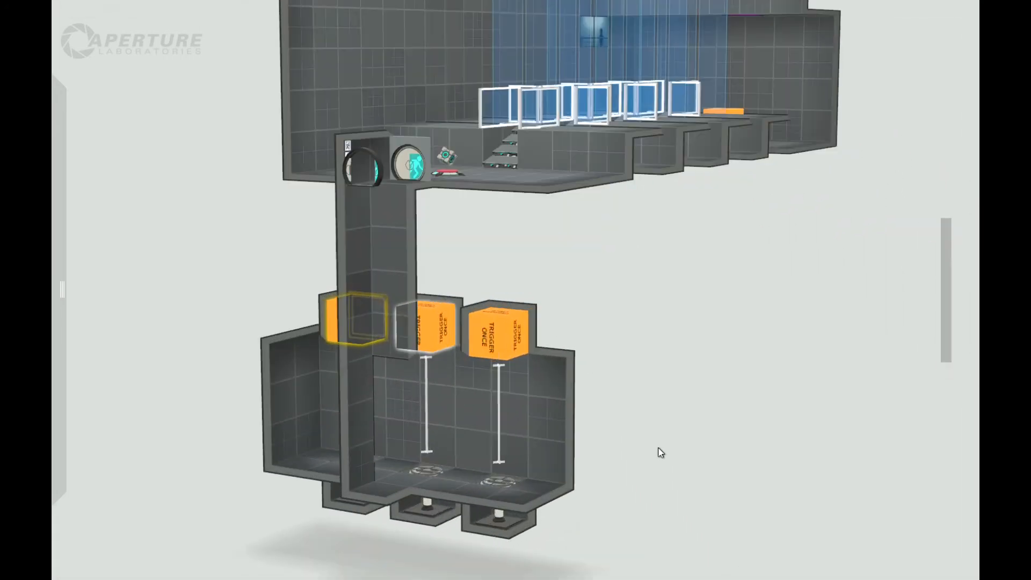
right_click_drag(662, 314, 556, 364)
scroll(501, 329, "up", 3)
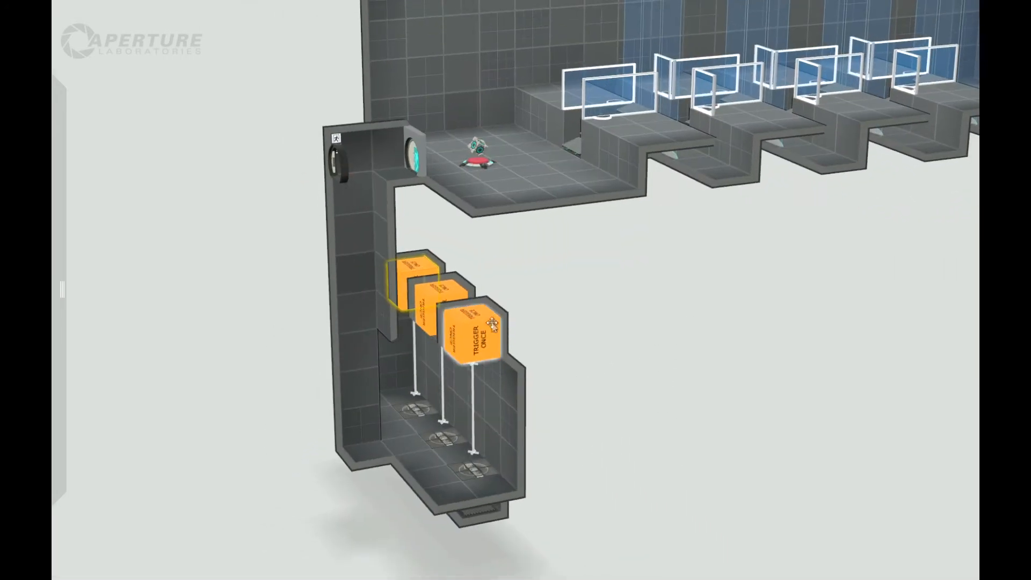
scroll(611, 288, "down", 3)
right_click_drag(552, 328, 542, 239)
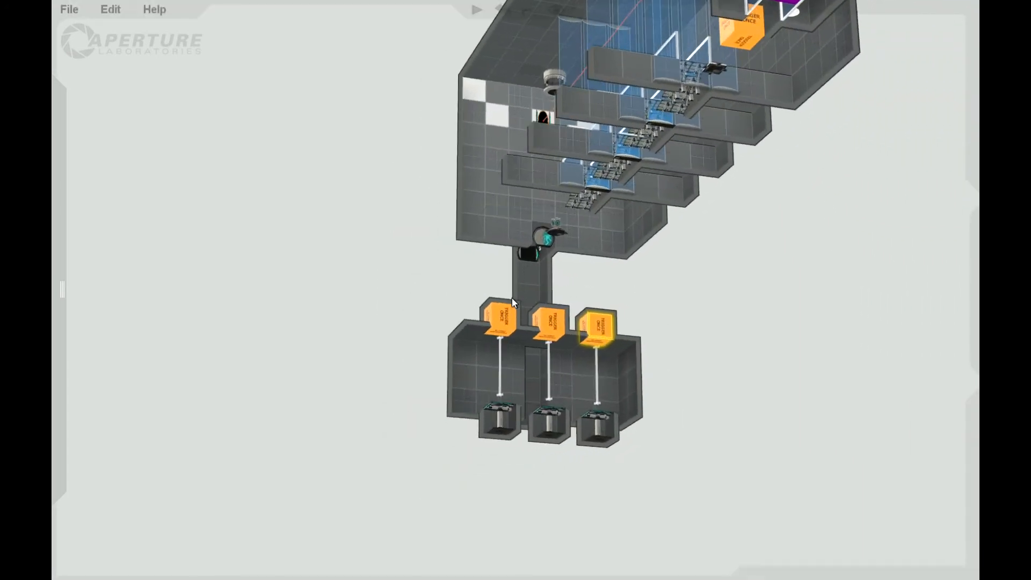
scroll(660, 437, "down", 3)
scroll(632, 353, "up", 5)
middle_click_drag(632, 353, 601, 393)
right_click_drag(602, 393, 513, 394)
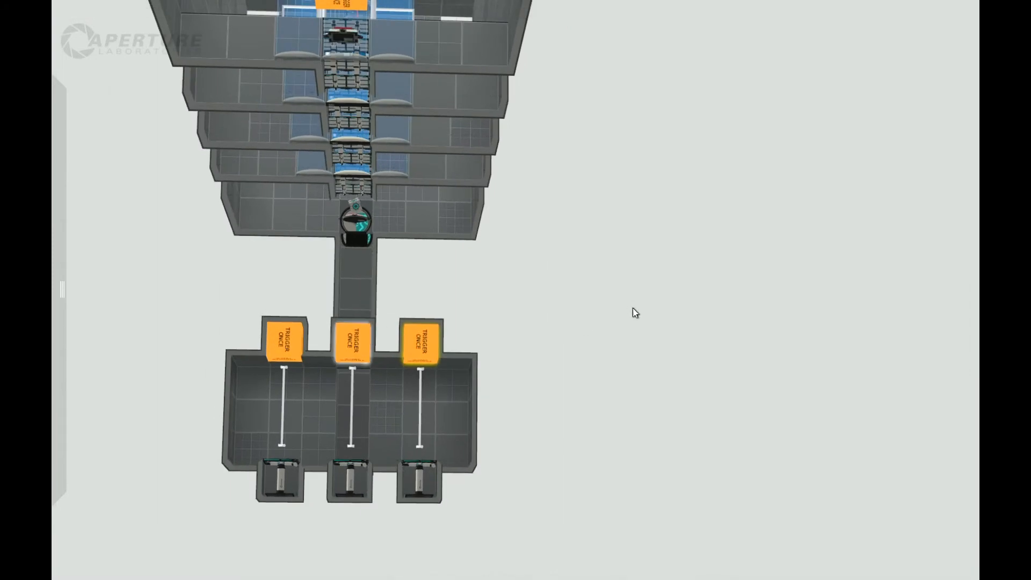
right_click_drag(635, 313, 372, 381)
Make the shaft wall tile beside the middle piston platform portalable and place an Auto Portal on it.
right_click(374, 378)
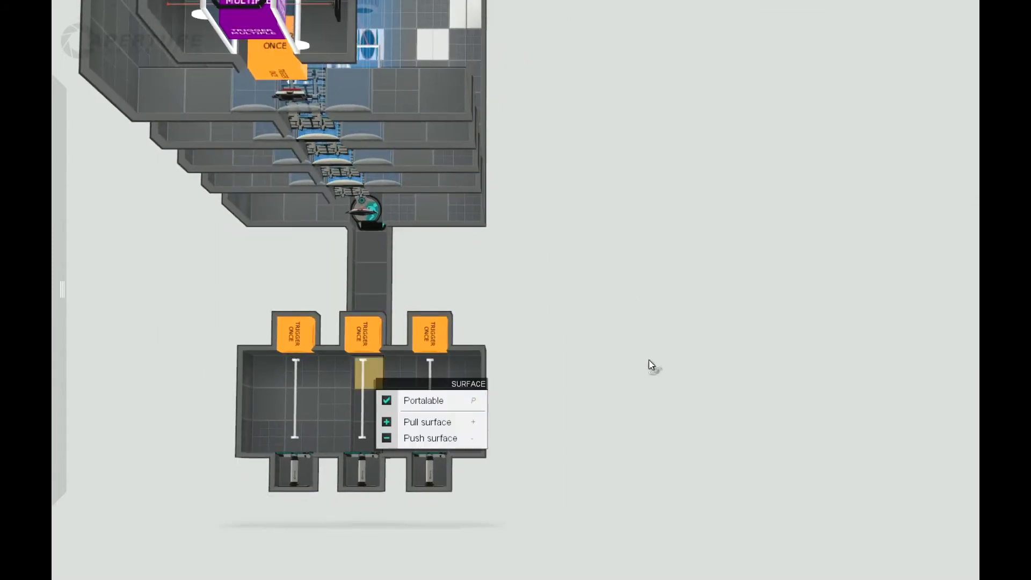
mouse_move(52, 298)
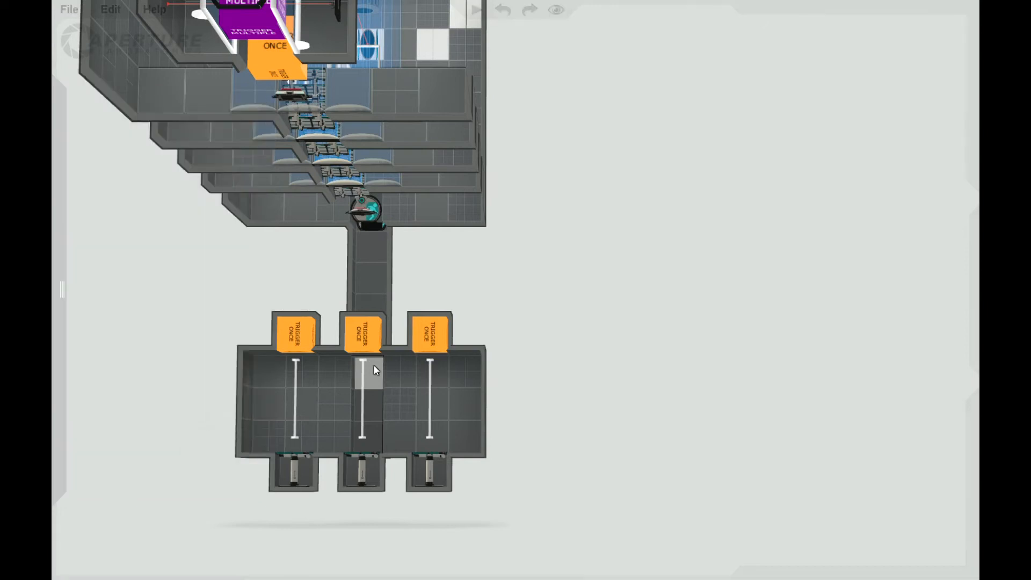
mouse_move(65, 457)
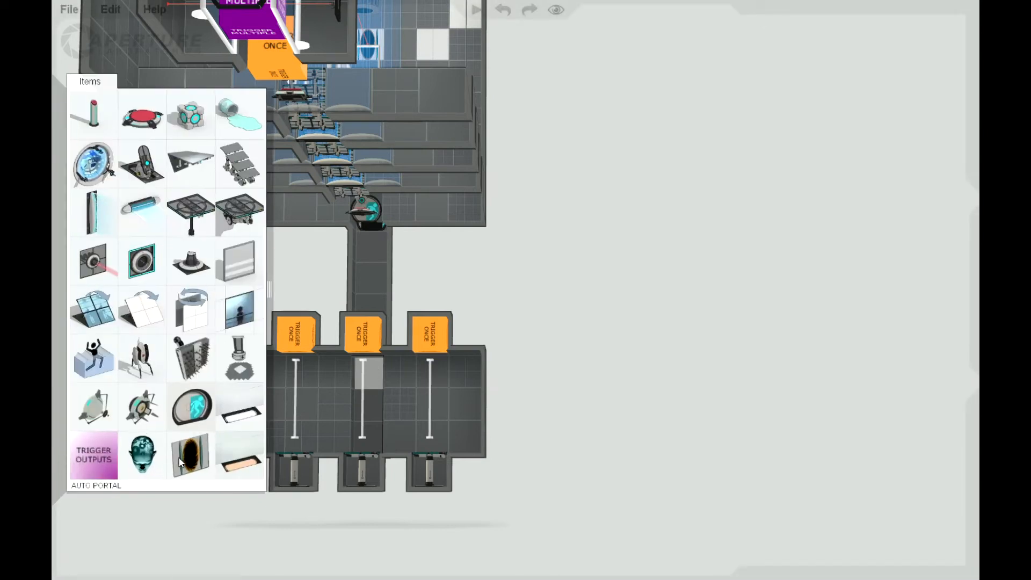
left_click_drag(181, 462, 354, 373)
left_click_drag(676, 348, 631, 376)
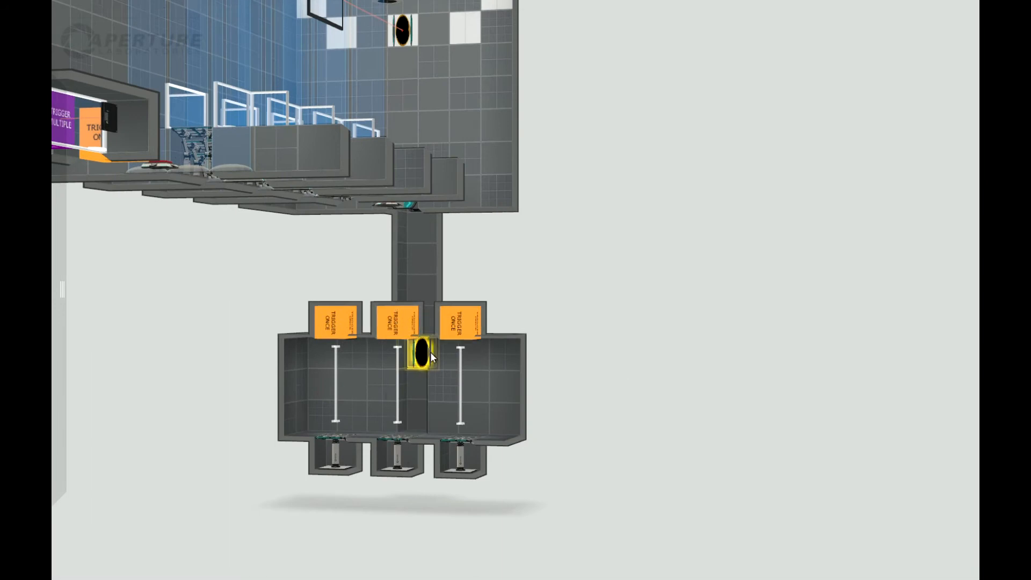
Carve a passage out of the lower room's wall opposite the shaft, then close its near tile to leave a separate one-block cell.
left_click_drag(602, 380, 497, 313)
left_click_drag(611, 291, 435, 393)
left_click_drag(588, 376, 674, 463)
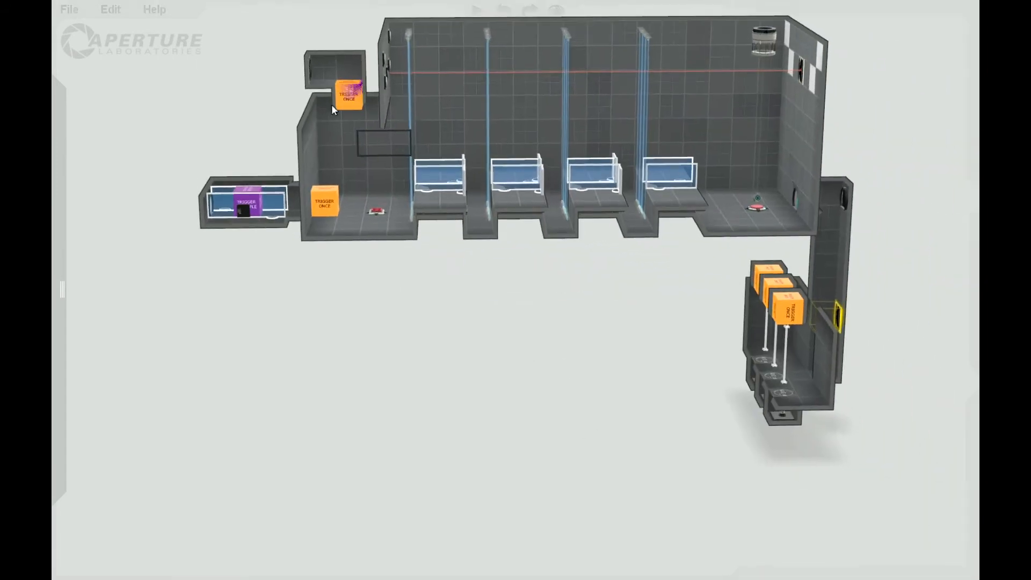
left_click_drag(624, 355, 410, 323)
left_click_drag(739, 354, 548, 310)
scroll(720, 318, "down", 2)
left_click_drag(776, 457, 670, 403)
right_click_drag(576, 350, 649, 361)
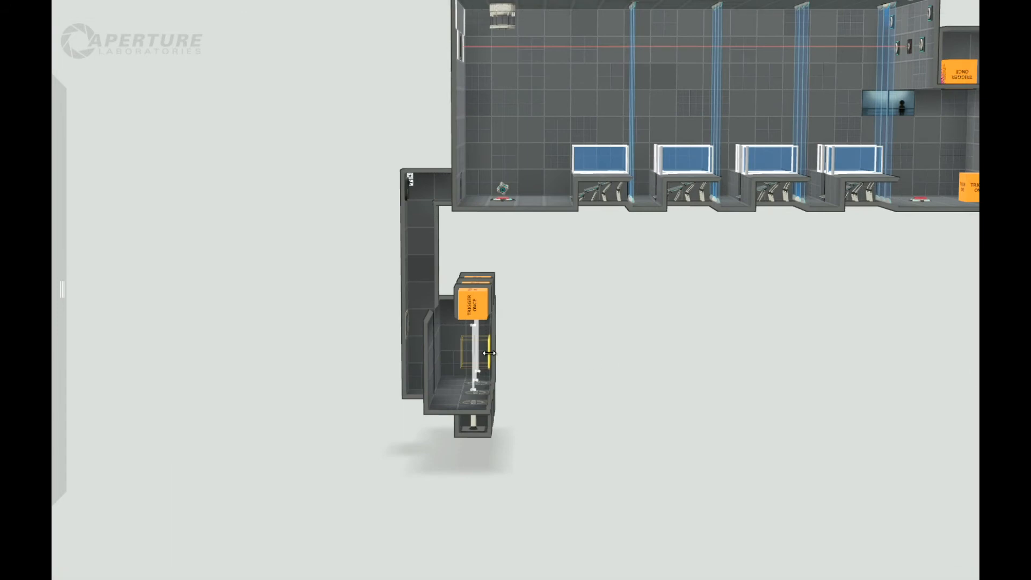
left_click_drag(489, 352, 513, 354)
right_click(511, 352)
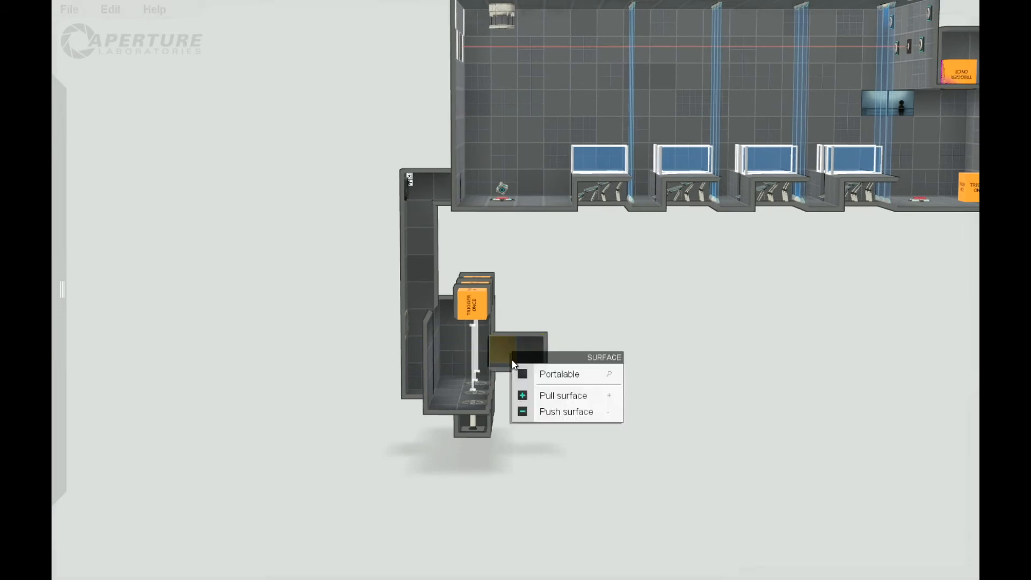
left_click(523, 396)
Extend one end of the separate cell sideways, parallel to the row of piston platforms.
right_click_drag(588, 365, 540, 367)
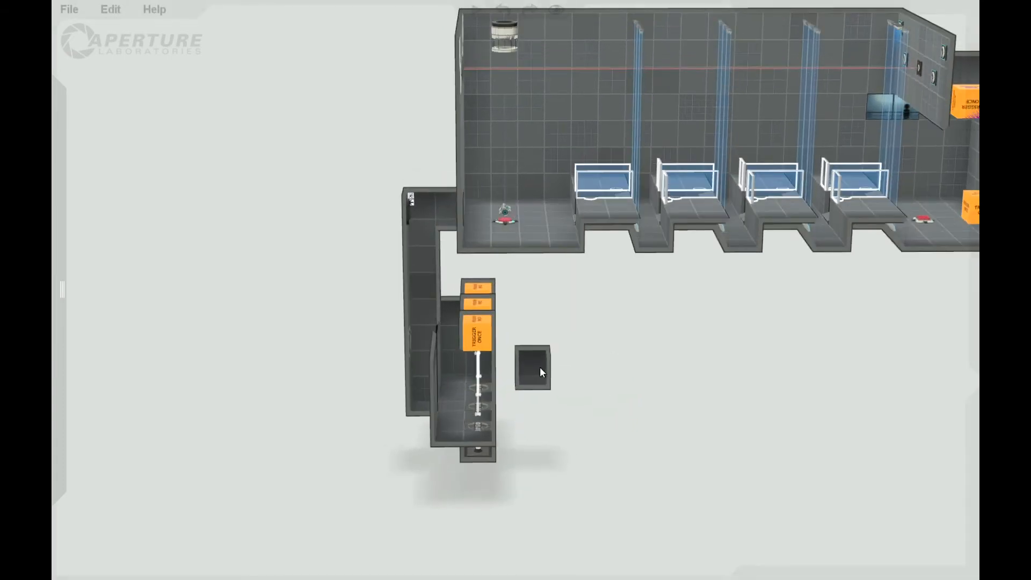
scroll(629, 472, "up", 3)
mouse_move(579, 466)
right_mouse_down()
mouse_move(572, 412)
mouse_move(578, 469)
right_mouse_up()
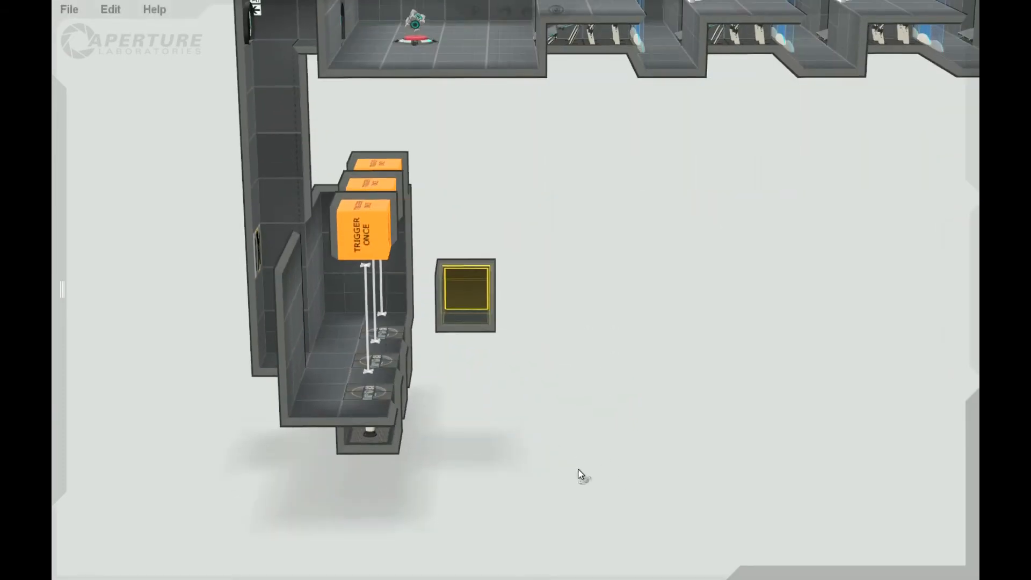
left_click(467, 315)
right_click_drag(561, 348, 458, 371)
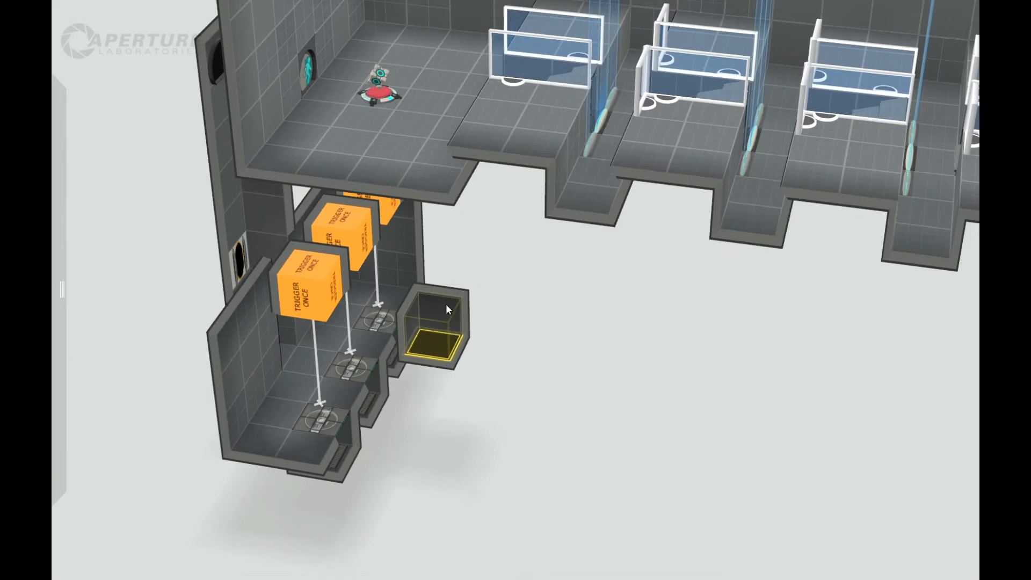
left_click_drag(447, 297, 475, 256)
right_click_drag(549, 361, 490, 262)
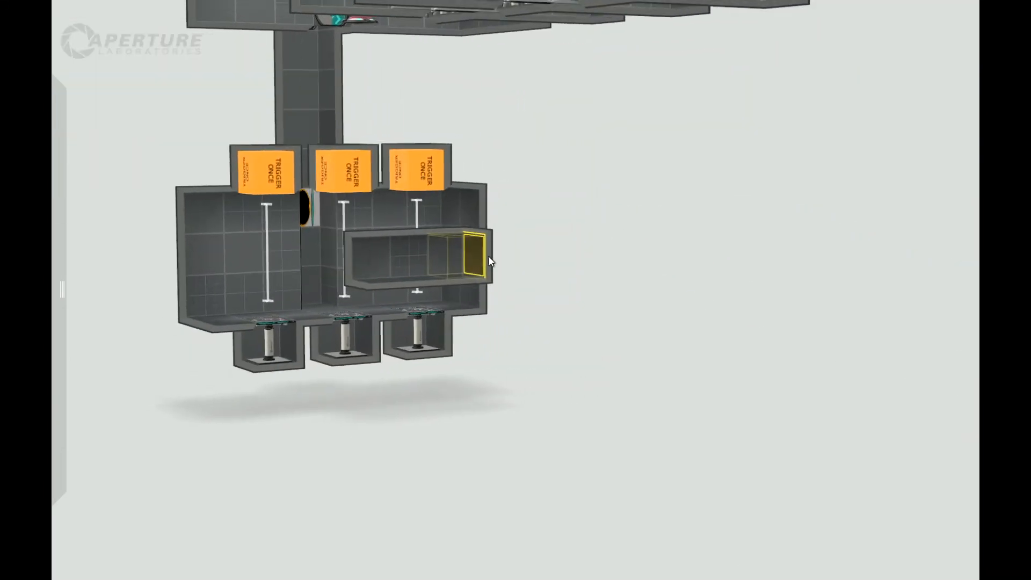
left_click_drag(502, 250, 537, 251)
right_click_drag(587, 324, 398, 301)
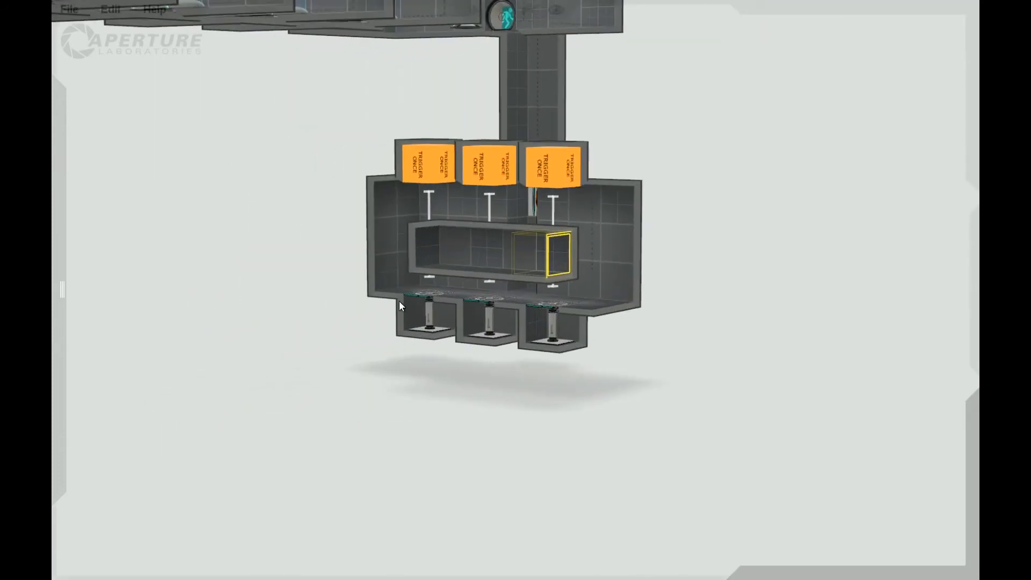
Extend the cell's opposite end so it spans roughly the width of the piston room.
right_click_drag(400, 375, 397, 254)
left_click_drag(396, 253, 321, 253)
right_click_drag(433, 414, 526, 421)
left_click_drag(269, 253, 265, 253)
right_click_drag(545, 352, 462, 321)
right_click_drag(516, 365, 627, 302)
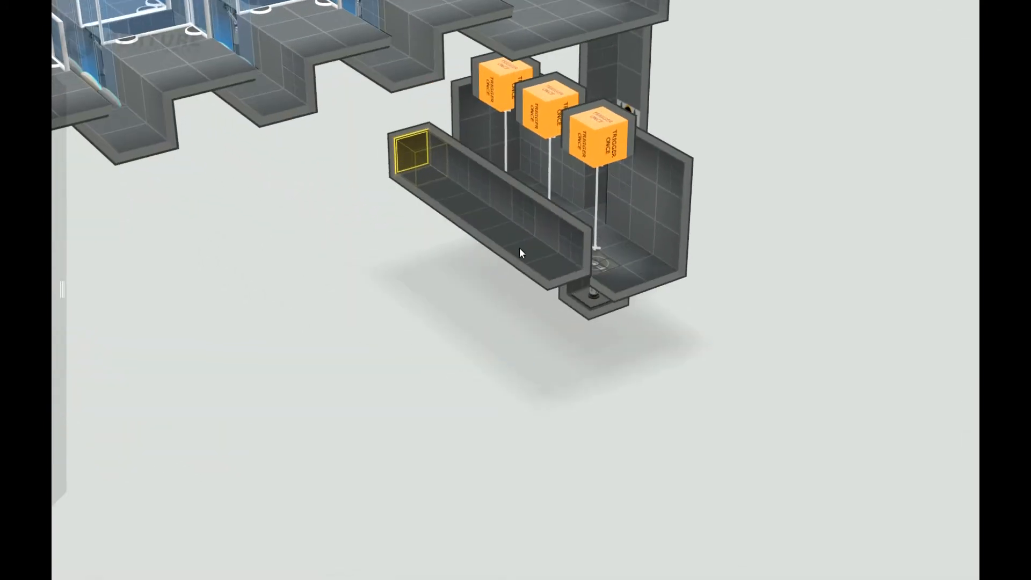
Lower the whole floor of the elongated cell to make it a taller room.
left_click(520, 246)
left_click_drag(519, 247, 532, 365)
middle_click_drag(460, 376, 455, 300)
Make a tile near the floor of the new room's wall facing the piston room portalable and place an Auto Portal on it.
right_click(493, 260)
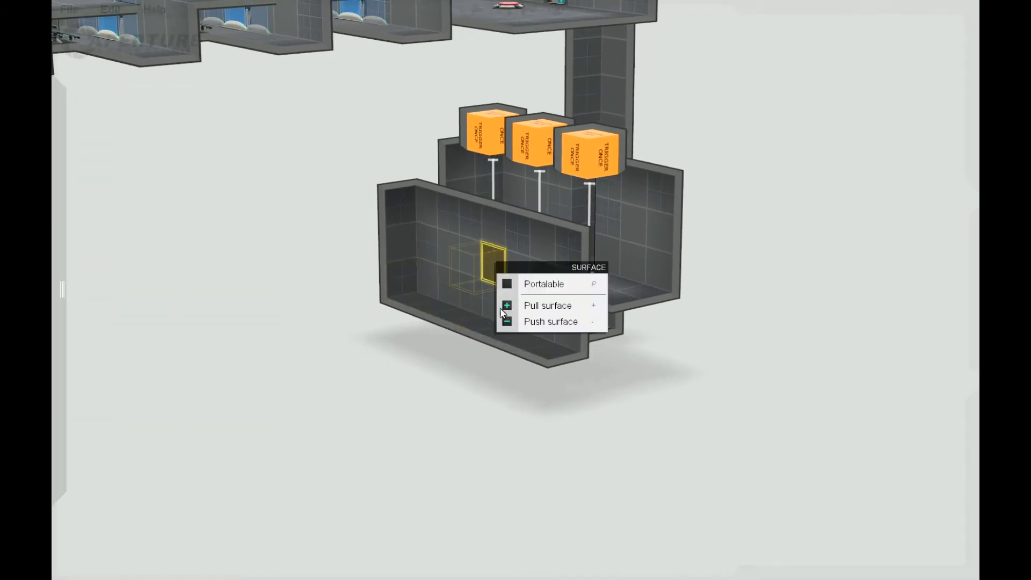
right_click(495, 303)
middle_click_drag(396, 411, 290, 400)
mouse_move(54, 196)
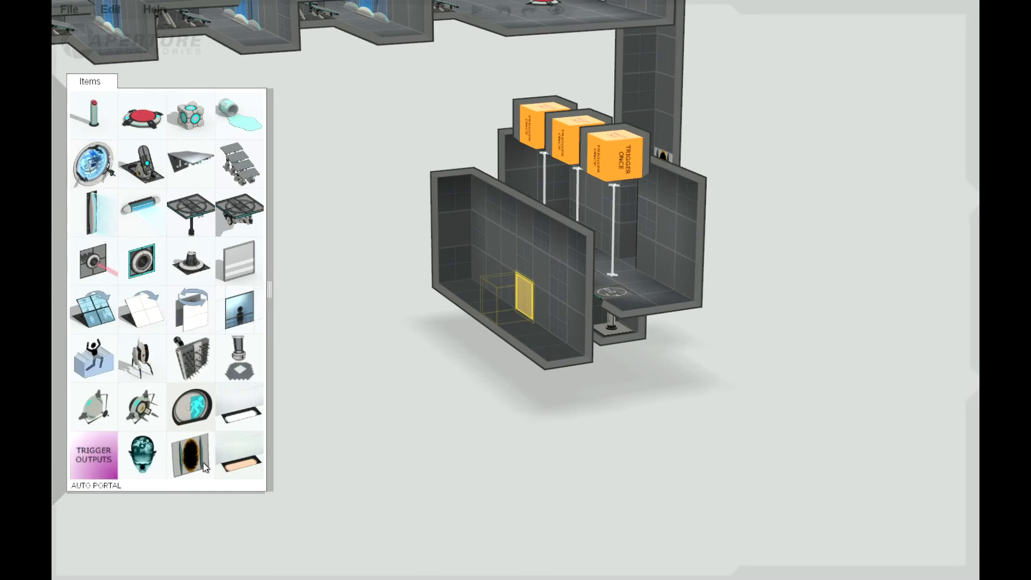
left_click_drag(203, 463, 465, 315)
left_click_drag(525, 299, 526, 299)
middle_click_drag(594, 446, 510, 392)
Pull the wall opposite the Auto Portal far outward to form a long room beneath the main chamber.
double_click(536, 328)
left_click_drag(533, 325, 58, 289)
scroll(360, 440, "down", 5)
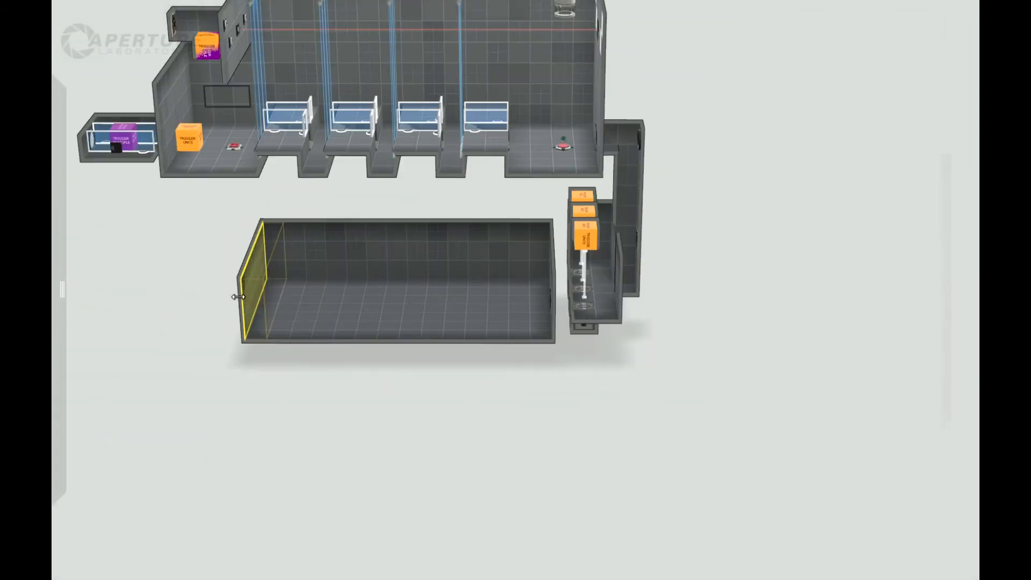
left_click_drag(242, 298, 105, 285)
Place a cube with its dropper in the long room near the end wall with the Auto Portal.
scroll(498, 401, "up", 4)
left_click_drag(497, 401, 501, 425)
left_click_drag(501, 382, 478, 391)
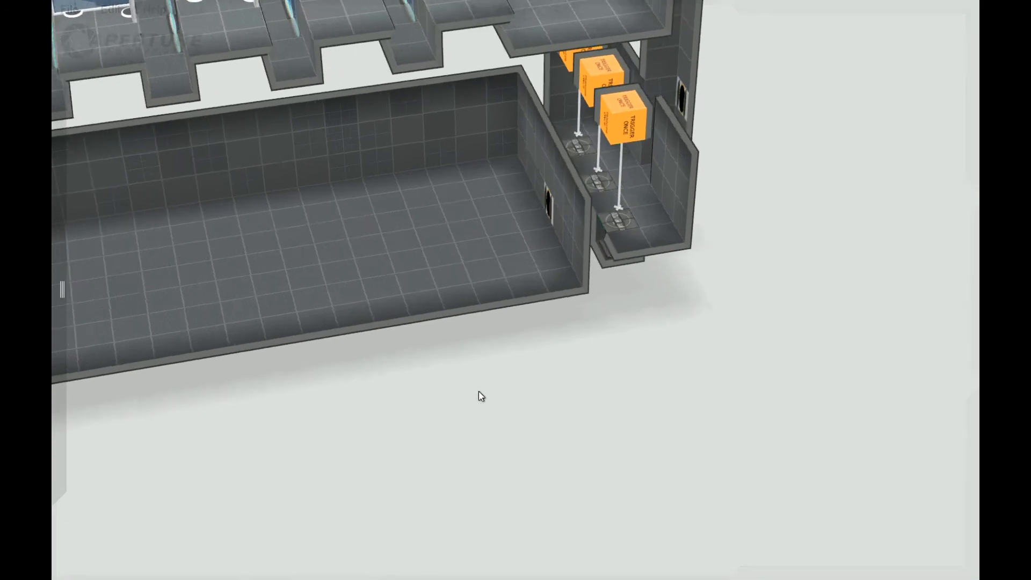
scroll(499, 360, "up", 2)
scroll(502, 353, "down", 1)
mouse_move(52, 130)
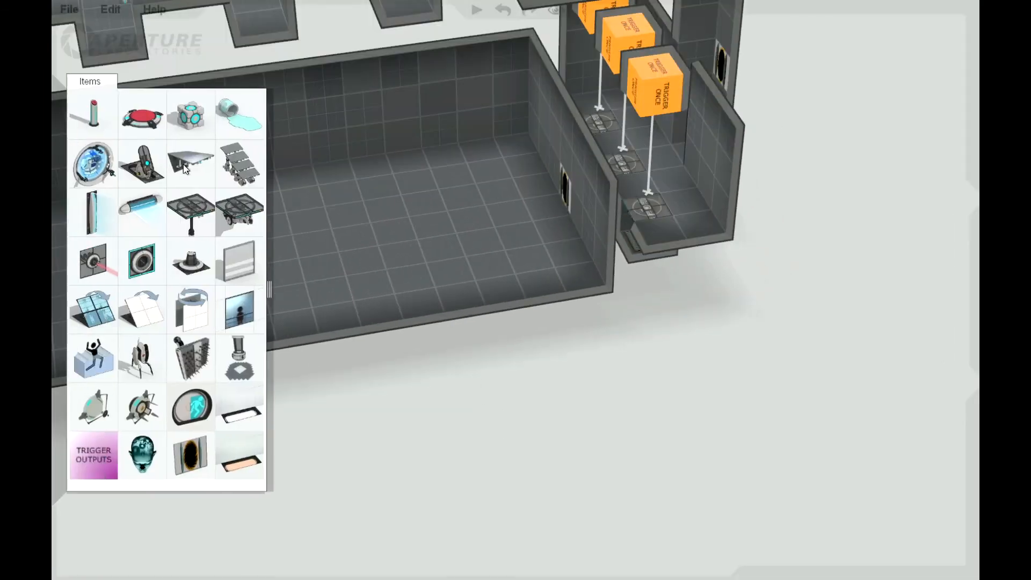
left_click_drag(191, 129, 501, 142)
mouse_move(524, 395)
left_mouse_down()
mouse_move(591, 320)
mouse_move(434, 359)
mouse_move(526, 389)
mouse_move(517, 399)
left_mouse_up()
scroll(295, 419, "down", 3)
scroll(297, 411, "up", 3)
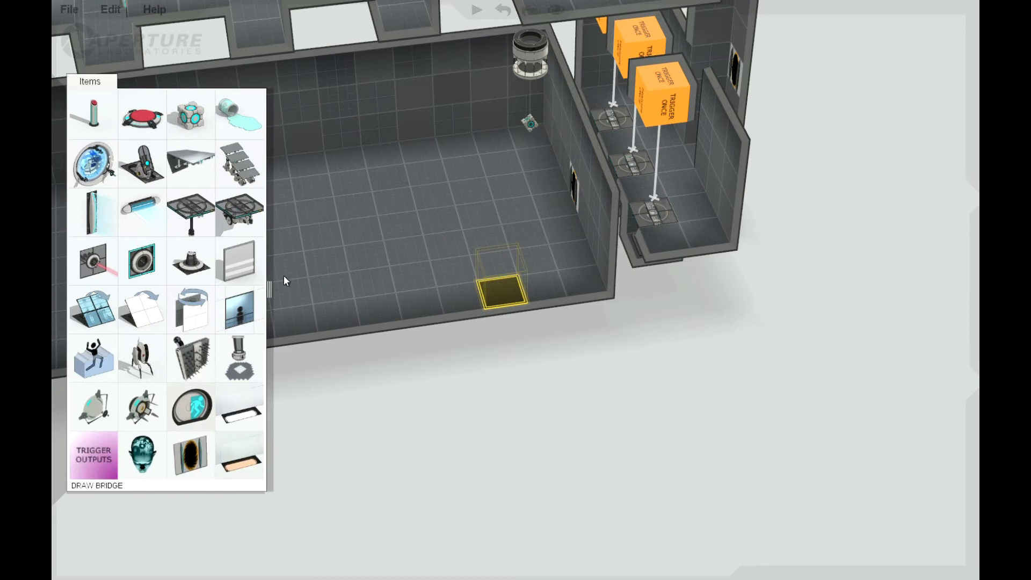
Move the cube and its dropper to the floor tile directly in front of the Auto Portal's wall.
right_click_drag(519, 360, 413, 230)
left_click_drag(385, 233, 431, 263)
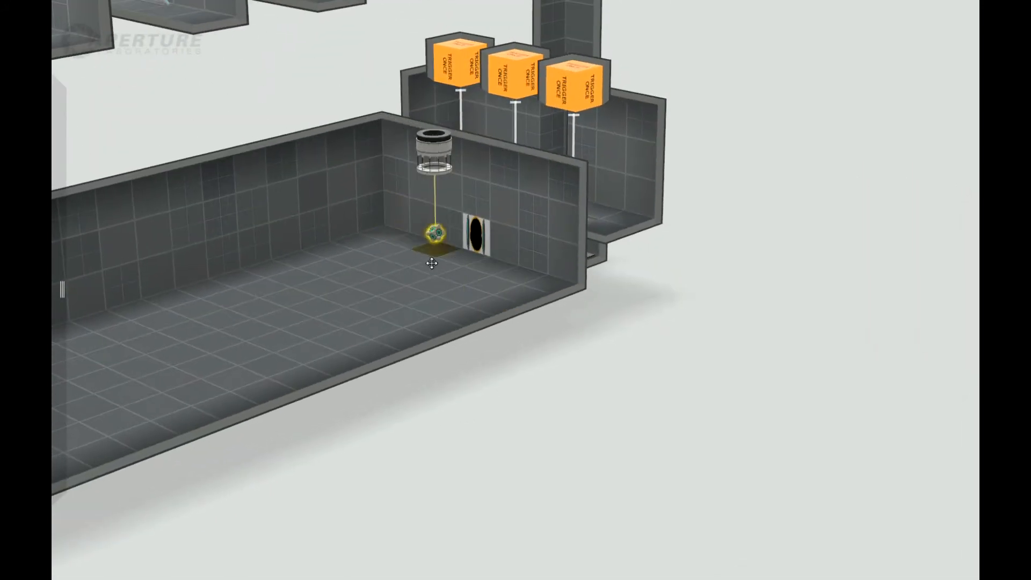
right_click_drag(444, 291, 543, 460)
Place stairs in the corner beside the cube and an Excursion Funnel above them on the end wall, directed along the room.
mouse_move(55, 140)
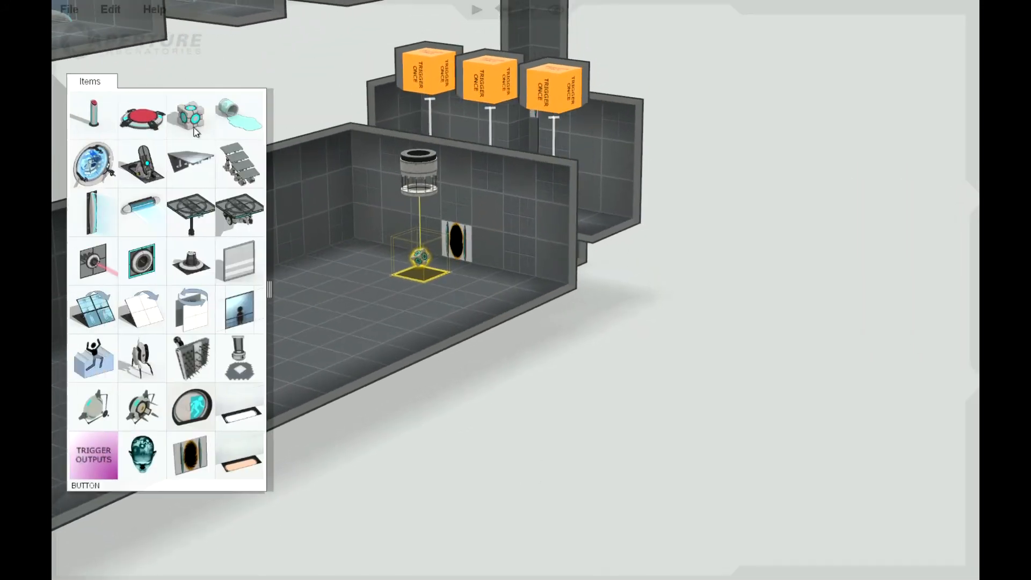
left_click_drag(228, 161, 404, 261)
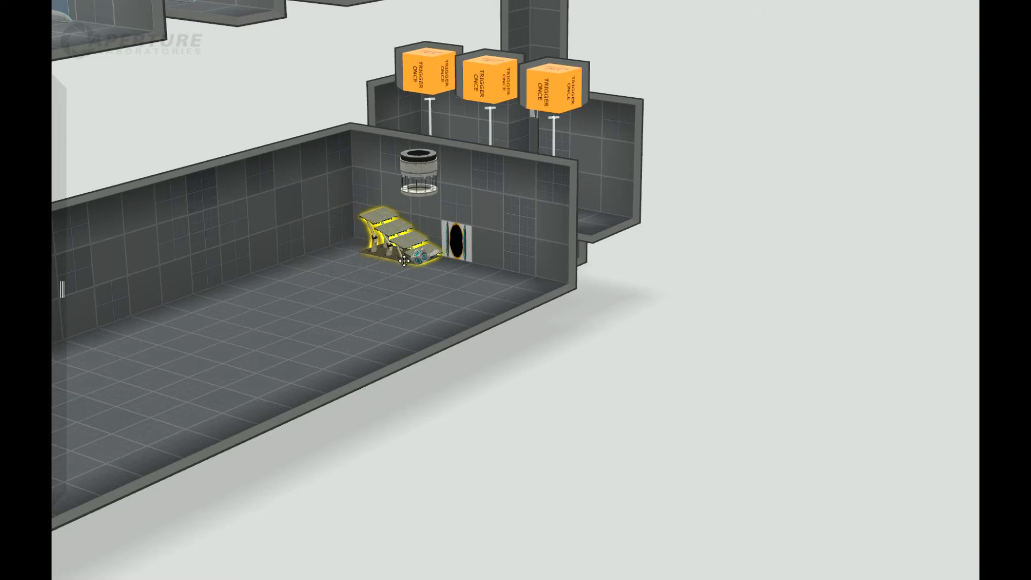
mouse_move(54, 139)
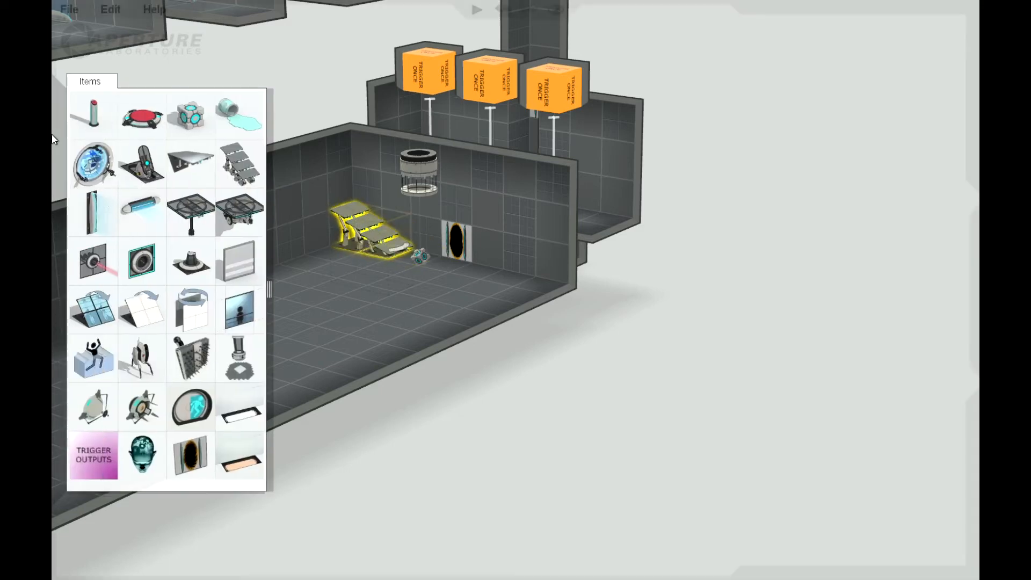
left_click_drag(103, 162, 359, 185)
Examine the long room with its funnel, stairs, cube dropper and Auto Portal from several angles.
left_click_drag(529, 477, 493, 479)
right_click_drag(493, 478, 427, 403)
middle_click_drag(427, 403, 430, 460)
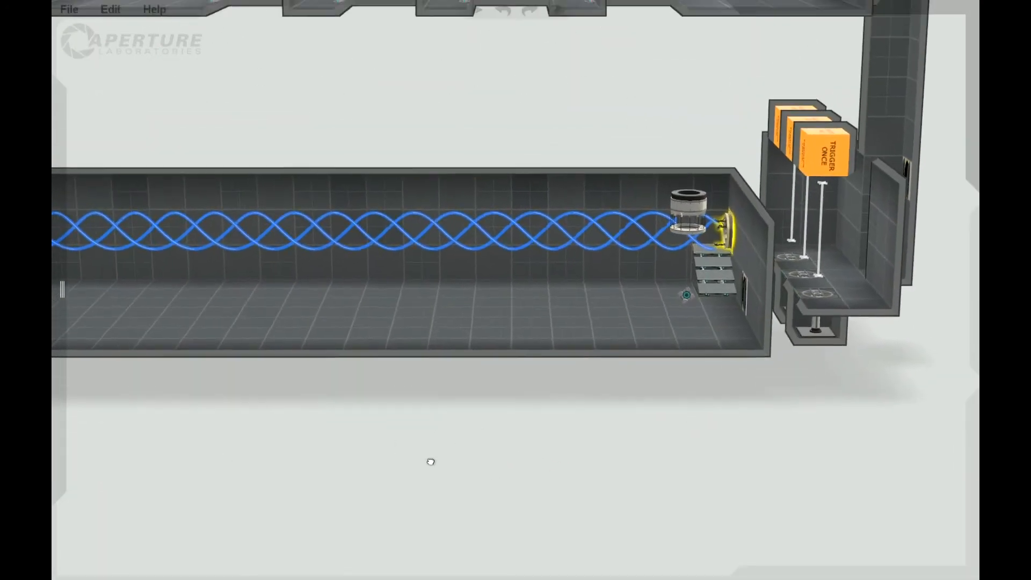
scroll(509, 460, "up", 3)
middle_click_drag(509, 460, 520, 439)
right_click_drag(520, 439, 463, 425)
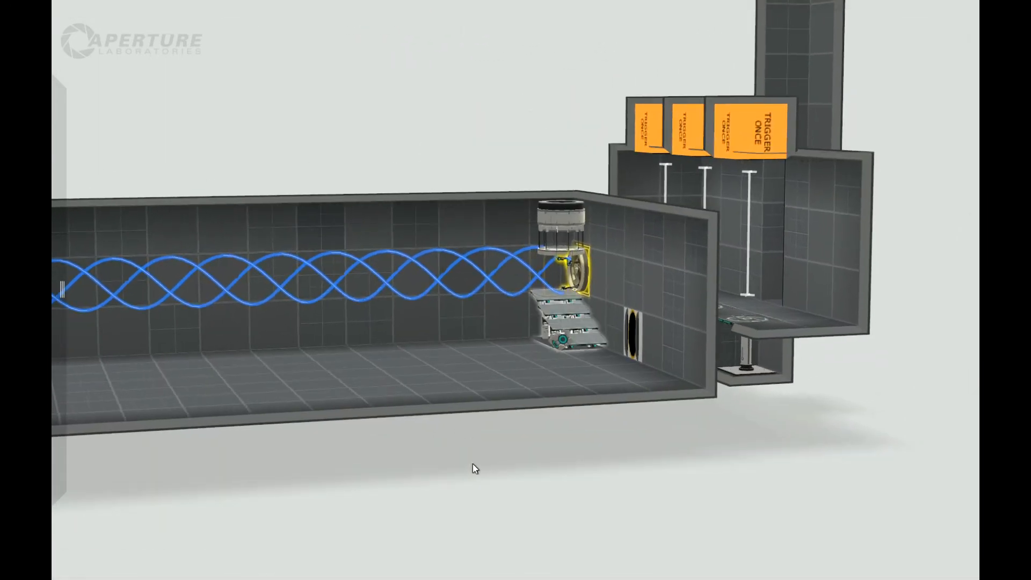
scroll(474, 469, "up", 4)
mouse_move(54, 196)
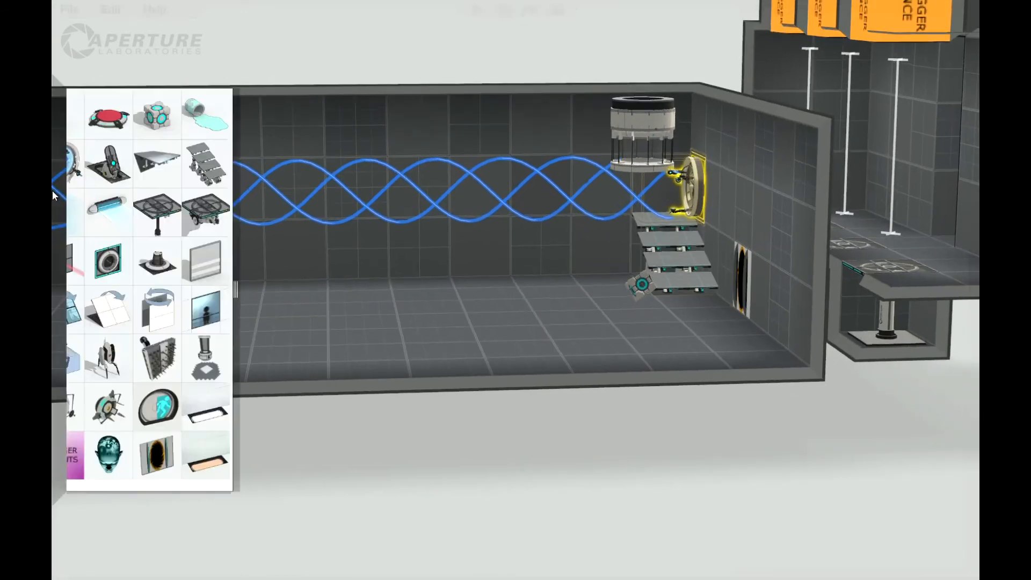
right_click_drag(432, 421, 222, 417)
middle_click_drag(222, 418, 538, 451)
right_click_drag(538, 451, 301, 414)
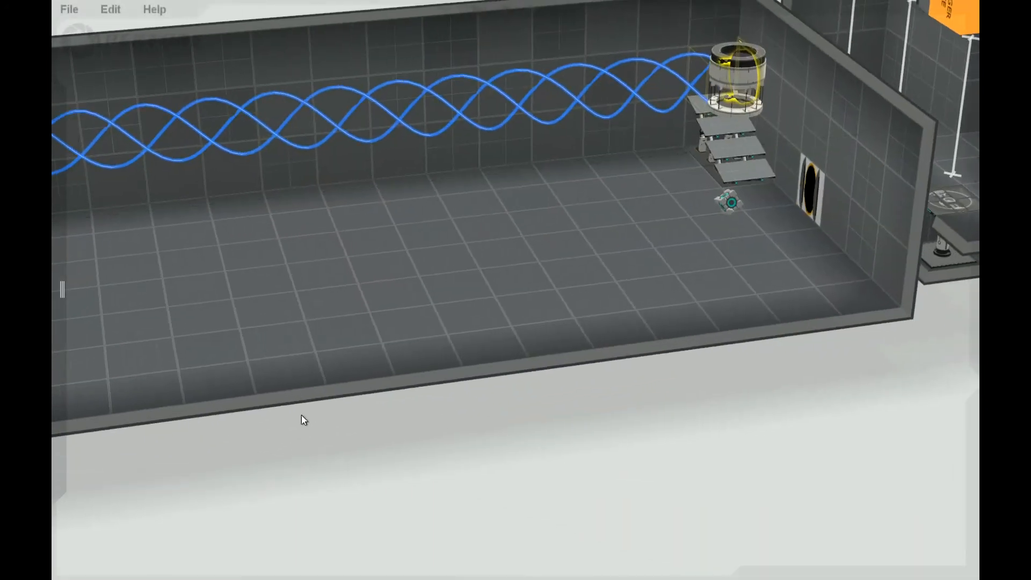
scroll(306, 408, "down", 5)
scroll(408, 225, "up", 3)
middle_click_drag(212, 385, 329, 354)
right_click_drag(241, 411, 234, 420)
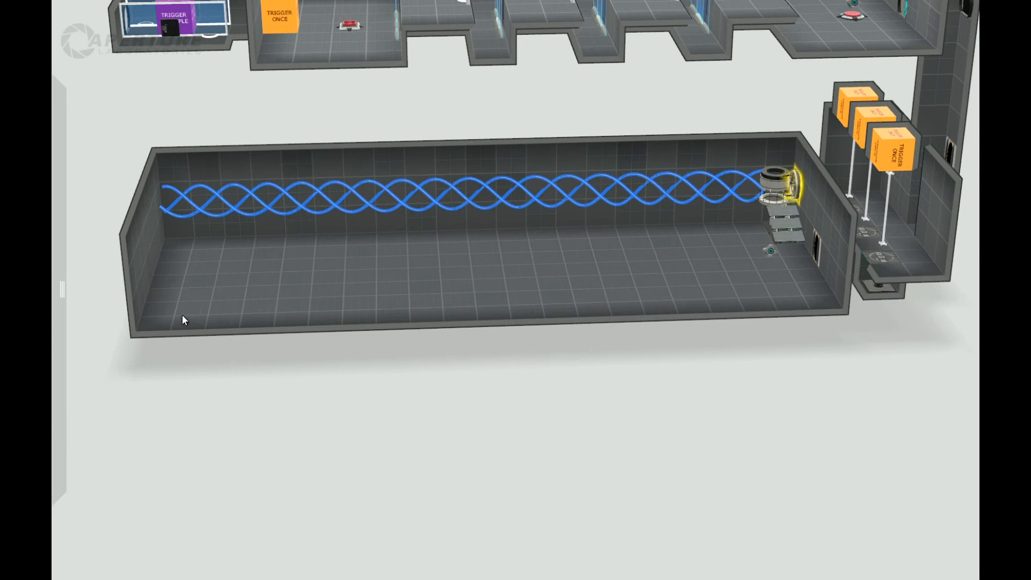
left_click(162, 316)
right_click_drag(202, 380, 196, 350)
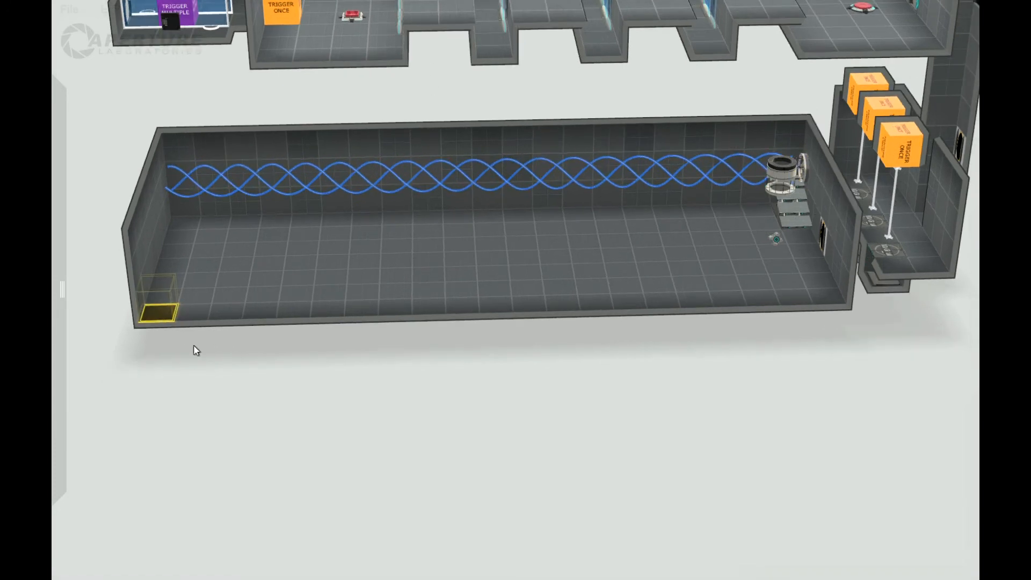
left_click(195, 314)
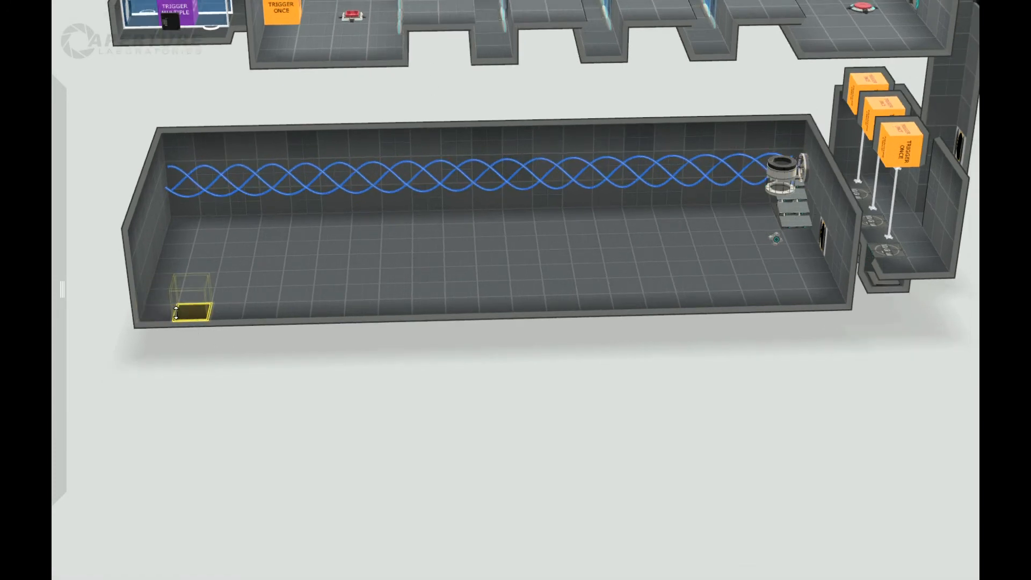
double_click(176, 312)
left_click(180, 312)
right_click_drag(181, 307, 396, 242)
mouse_move(397, 241)
left_mouse_down()
mouse_move(394, 220)
mouse_move(397, 237)
left_mouse_up()
right_click_drag(568, 429, 348, 497)
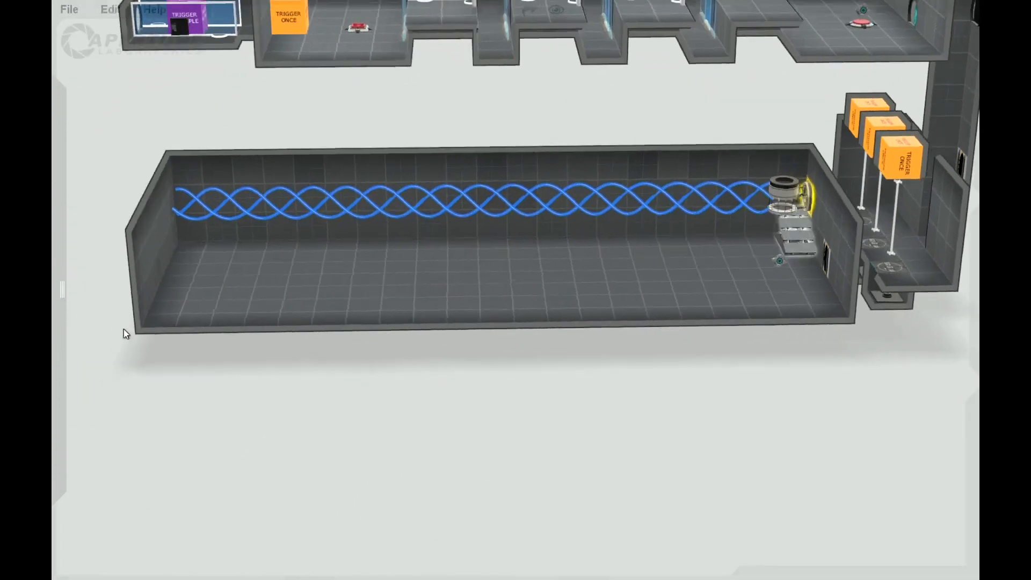
Raise the two-tile-deep strip of floor at the long room's far end by one tile to form a ledge.
left_click_drag(174, 316, 202, 312)
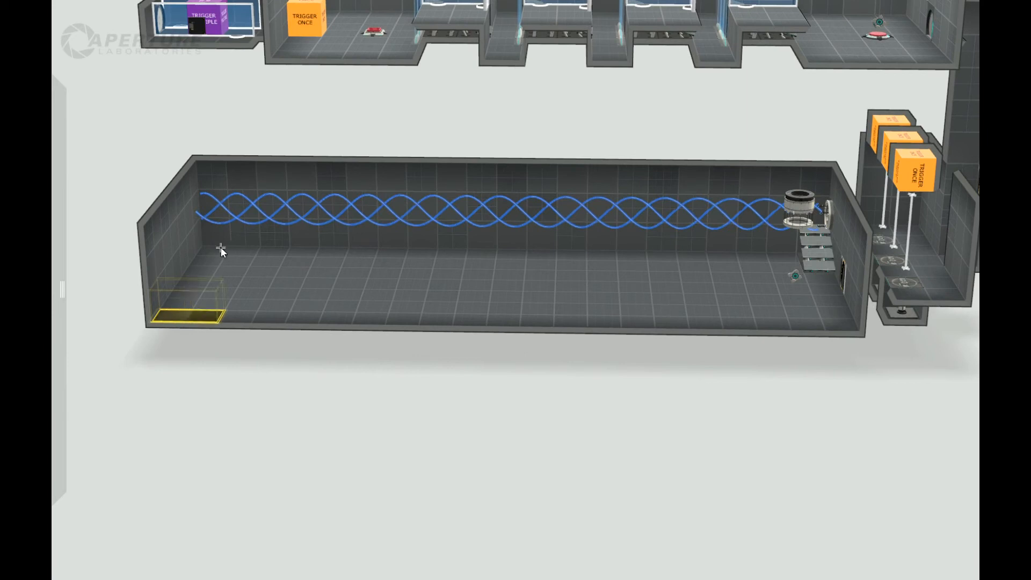
left_click_drag(206, 254, 208, 250)
left_click_drag(213, 319, 212, 285)
right_click_drag(333, 404, 306, 411)
Place a Fizzler across the funnel's path, a short distance in front of the raised ledge.
mouse_move(62, 137)
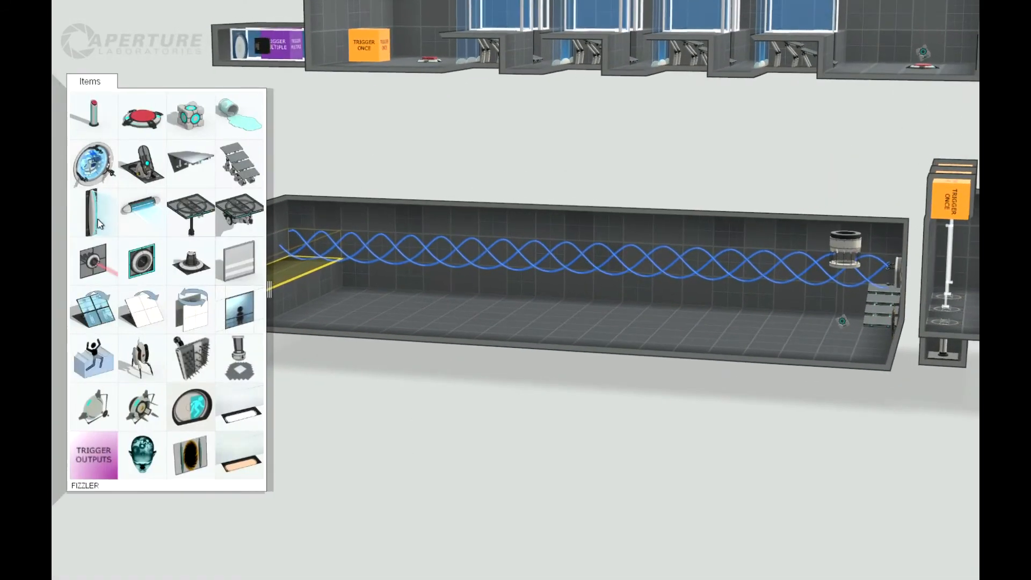
left_click_drag(98, 224, 379, 227)
right_click_drag(378, 247, 354, 442)
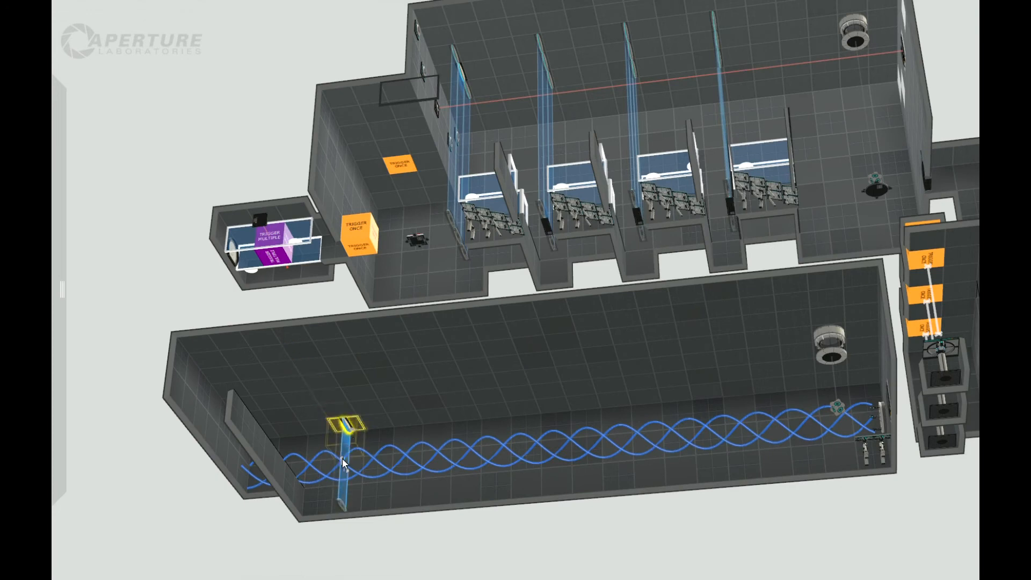
right_click_drag(436, 528, 422, 562)
Narrow the long room by moving the long side wall opposite the funnel inward.
right_click_drag(216, 468, 543, 383)
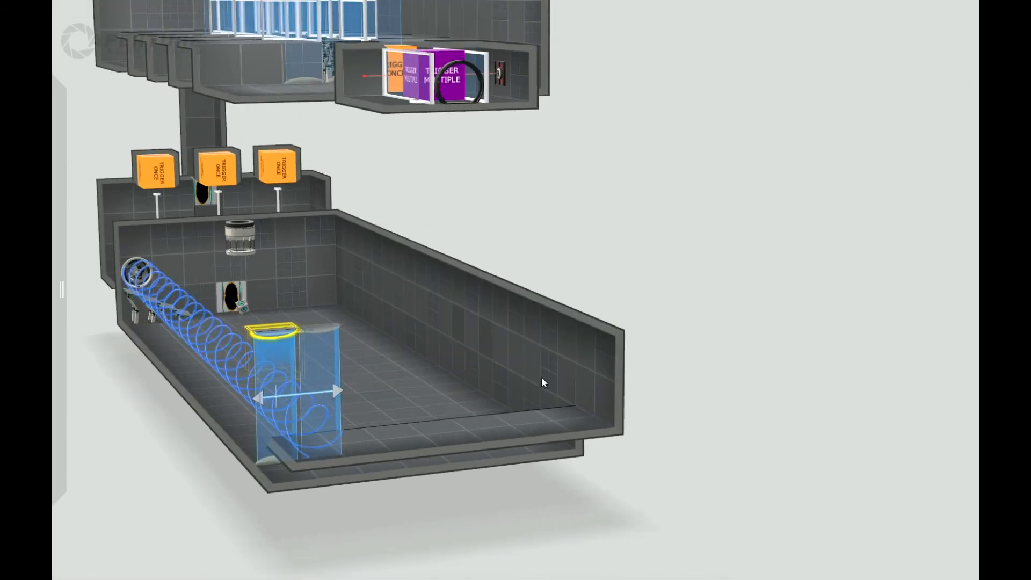
left_click(546, 354)
left_click_drag(539, 322, 426, 344)
right_click_drag(540, 327, 326, 320)
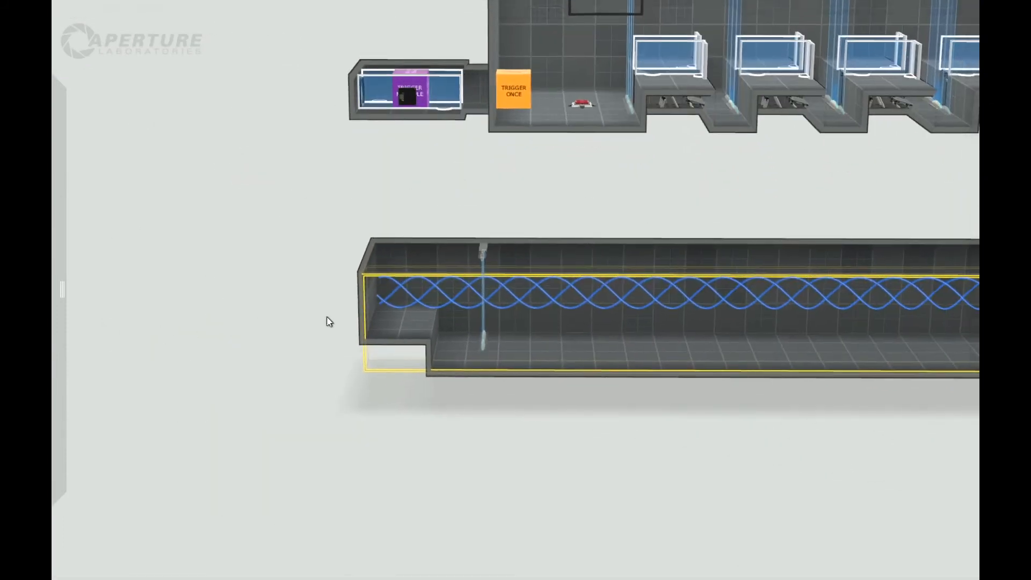
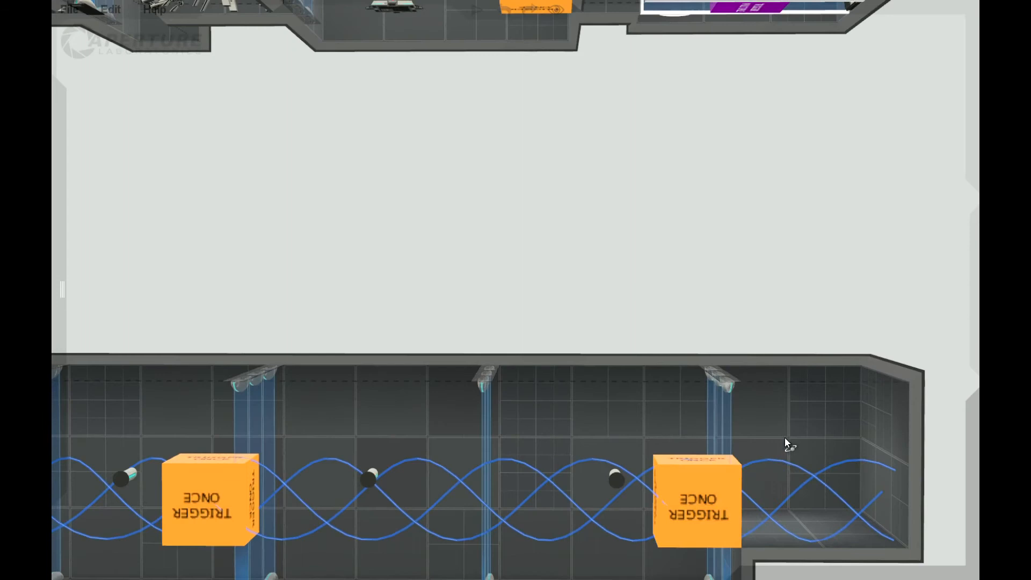
Move the round chamber door from the tall shaft by the piston room to the wall at the long room's ledge end.
right_click_drag(778, 463, 411, 337)
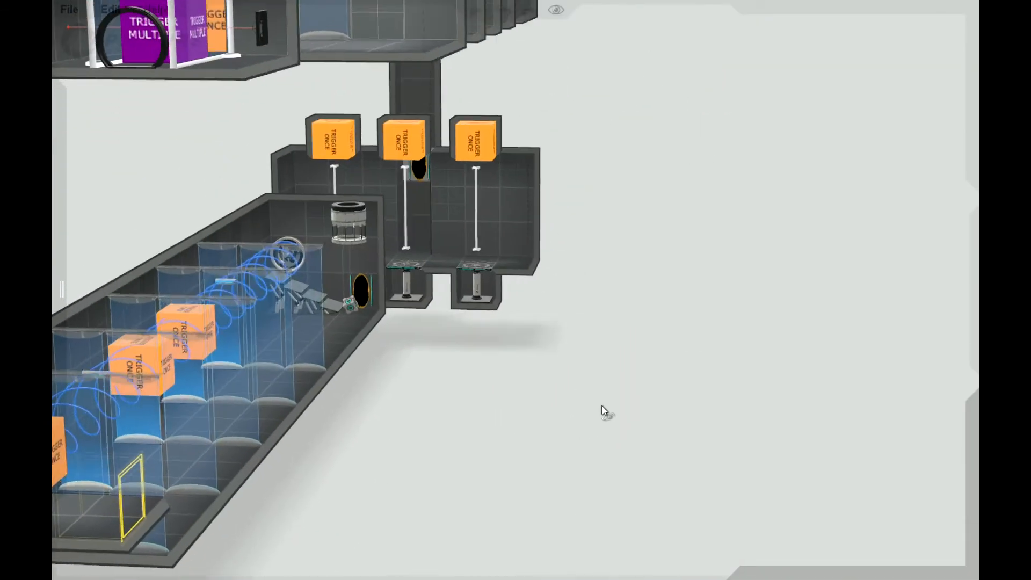
scroll(568, 319, "down", 4)
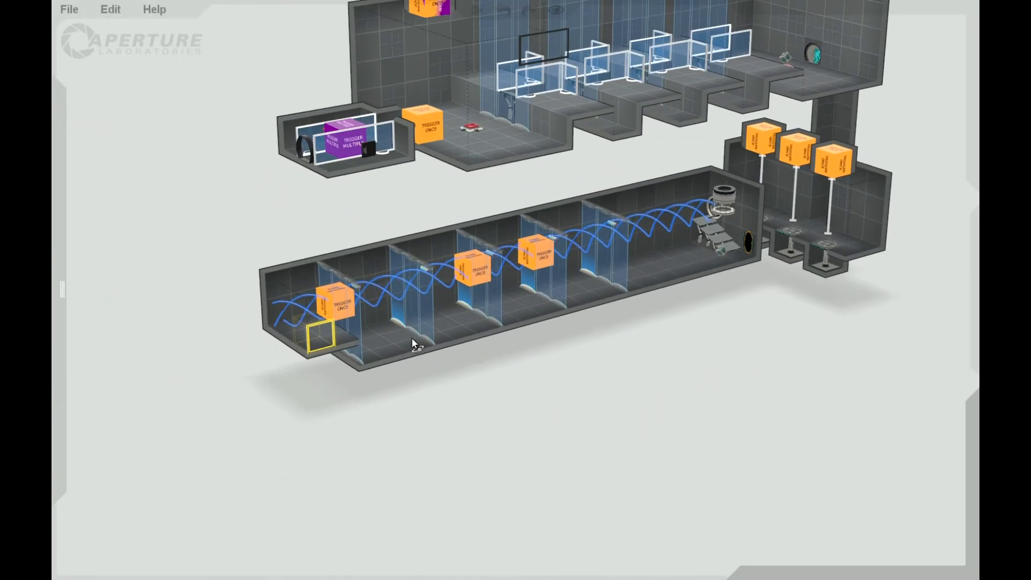
right_click_drag(730, 79, 723, 82)
scroll(731, 367, "down", 3)
right_click_drag(732, 367, 653, 367)
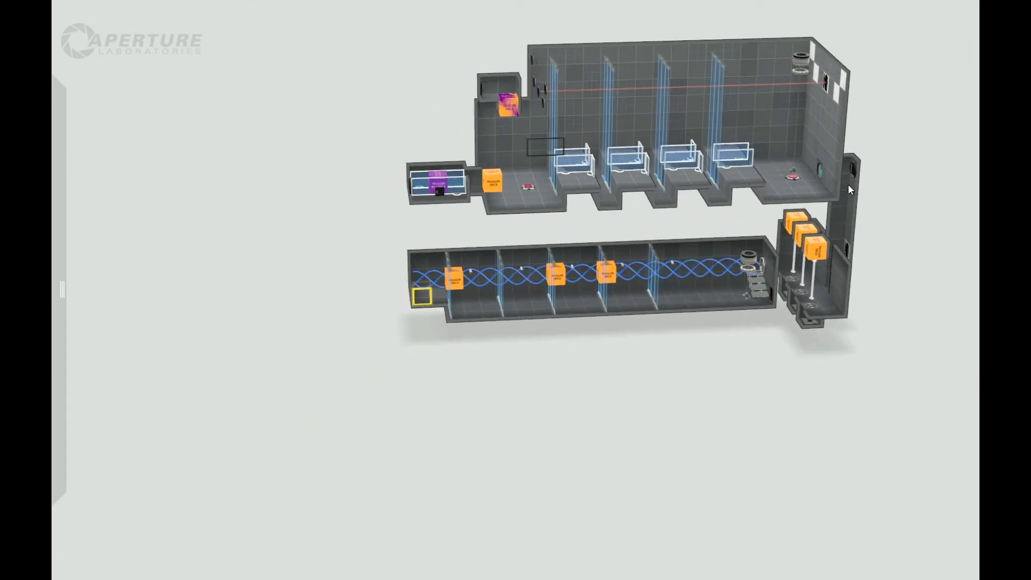
left_click_drag(850, 168, 436, 262)
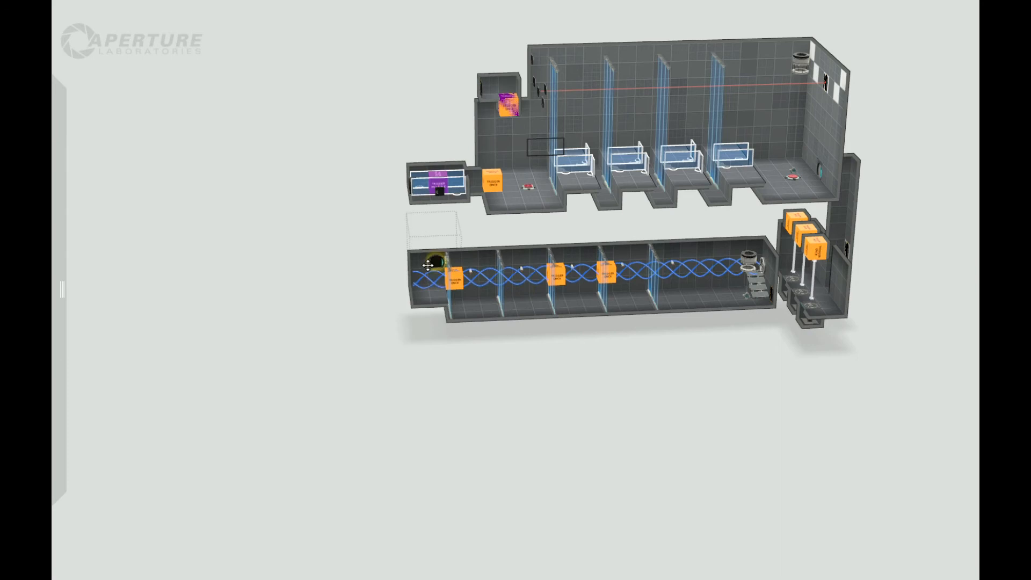
Extend a one-tile-wide corridor sideways from the long room's ledge and turn its end back parallel to the room.
right_click_drag(309, 340, 593, 377)
scroll(594, 377, "up", 5)
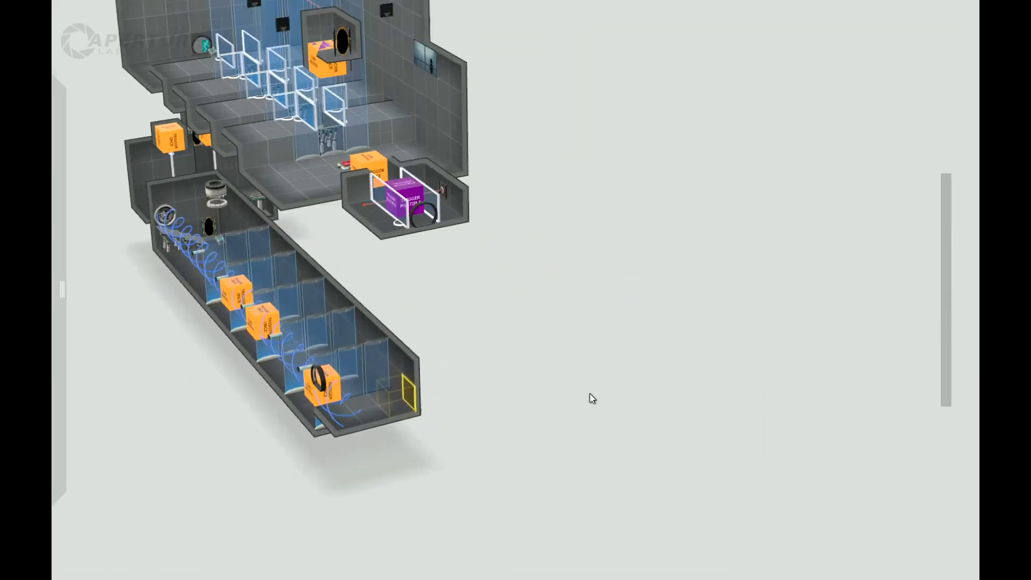
left_click_drag(379, 399, 466, 292)
left_click_drag(607, 485, 533, 423)
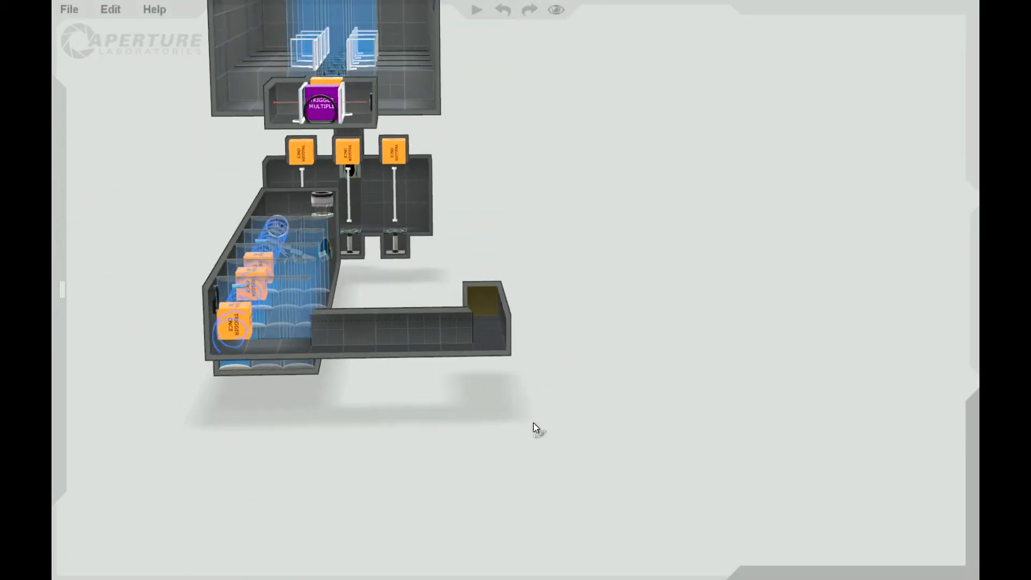
right_click_drag(556, 416, 472, 477)
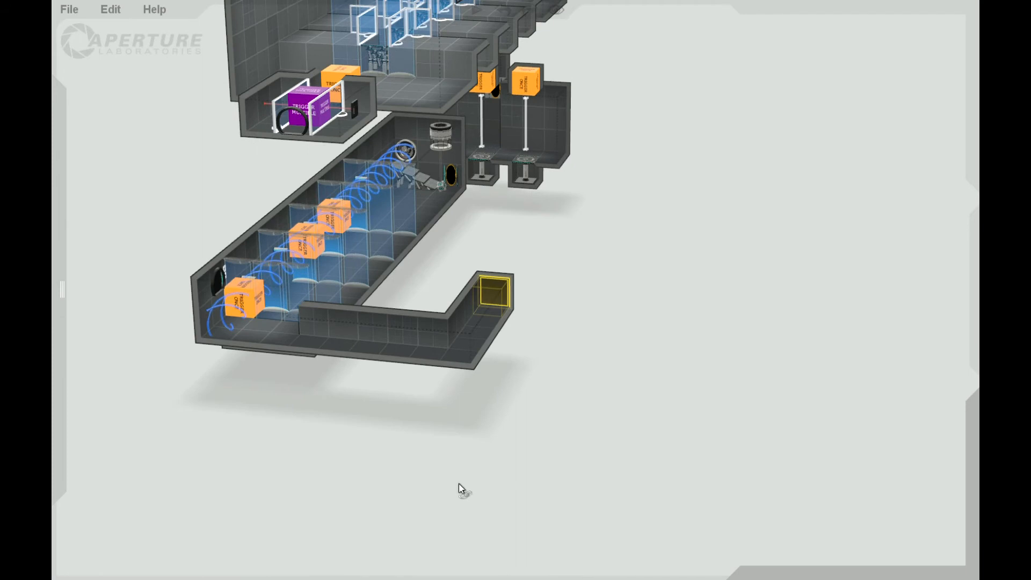
scroll(509, 435, "down", 3)
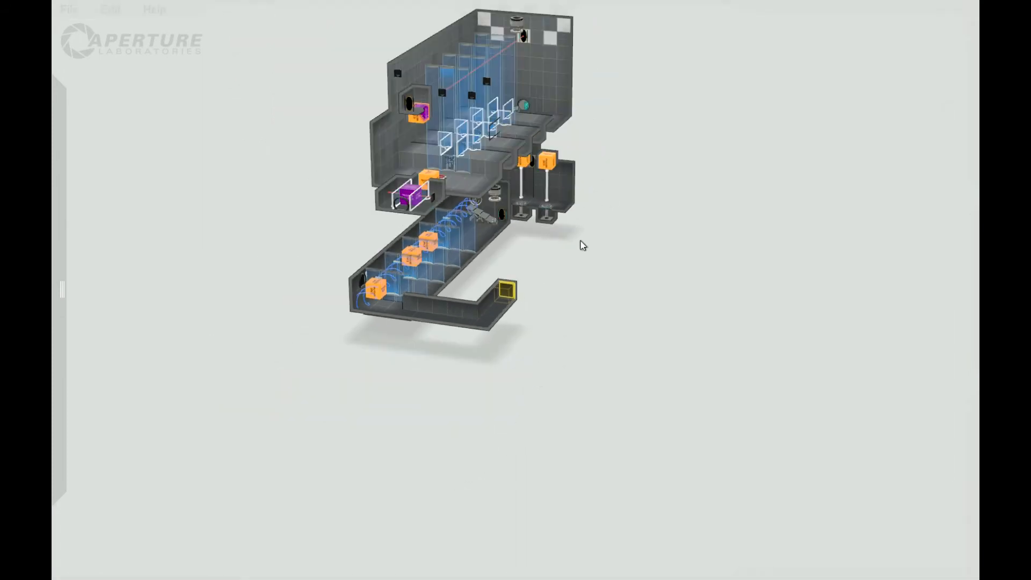
scroll(642, 310, "up", 5)
right_click_drag(429, 353, 378, 369)
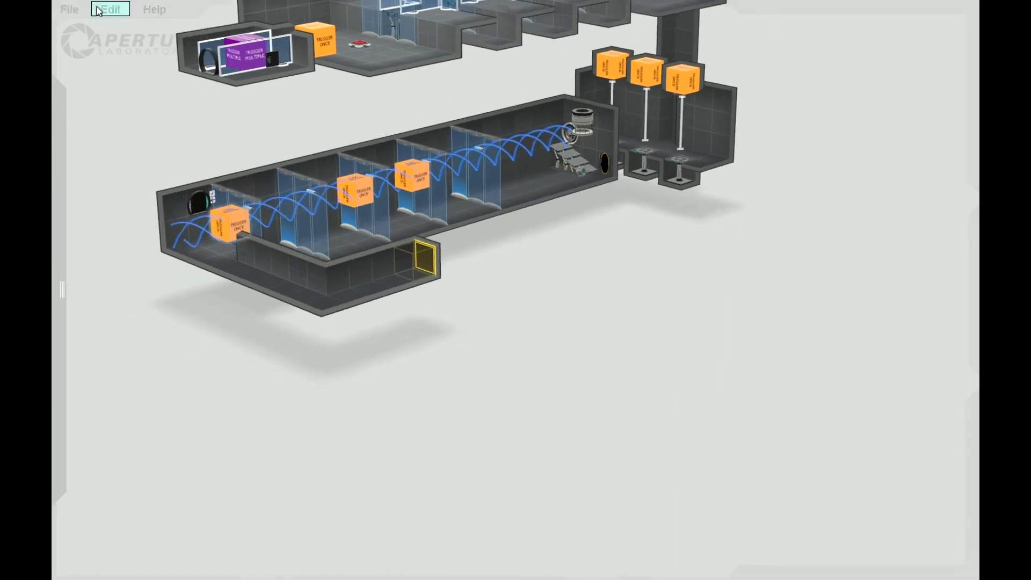
Examine the new corridor beside the long room from several angles and look through the available items.
left_click(72, 12)
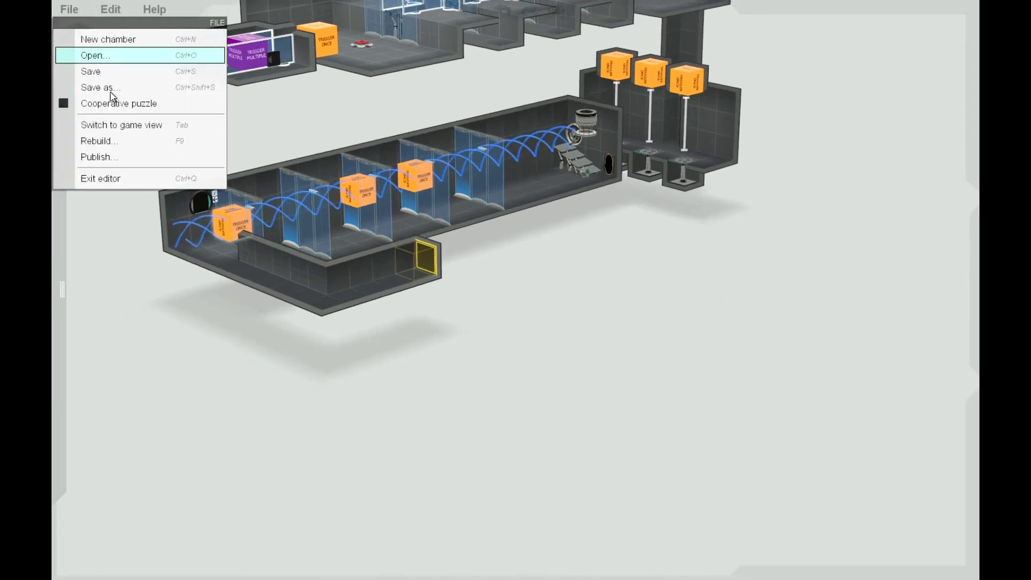
left_click(353, 403)
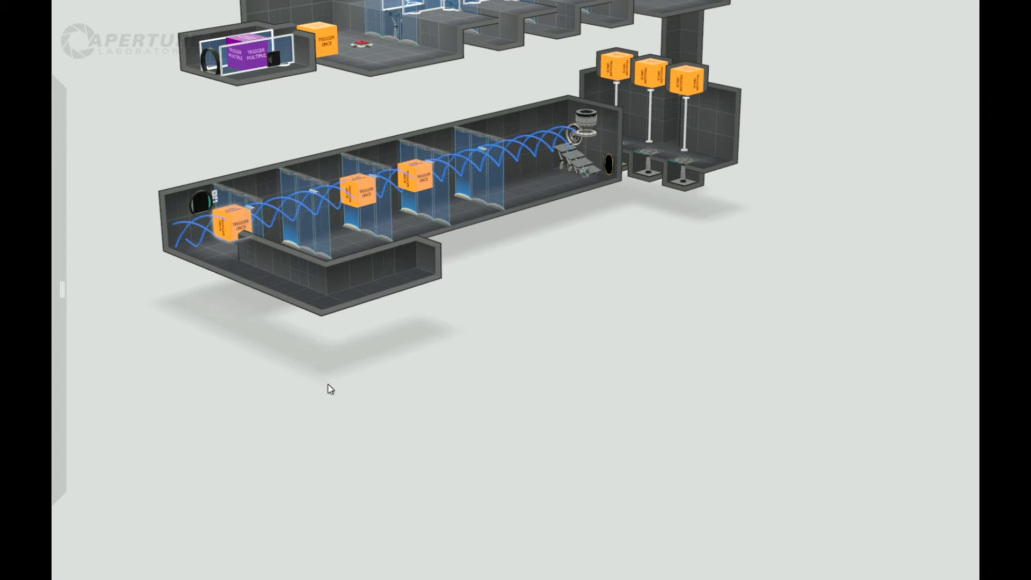
right_click_drag(320, 390, 391, 391)
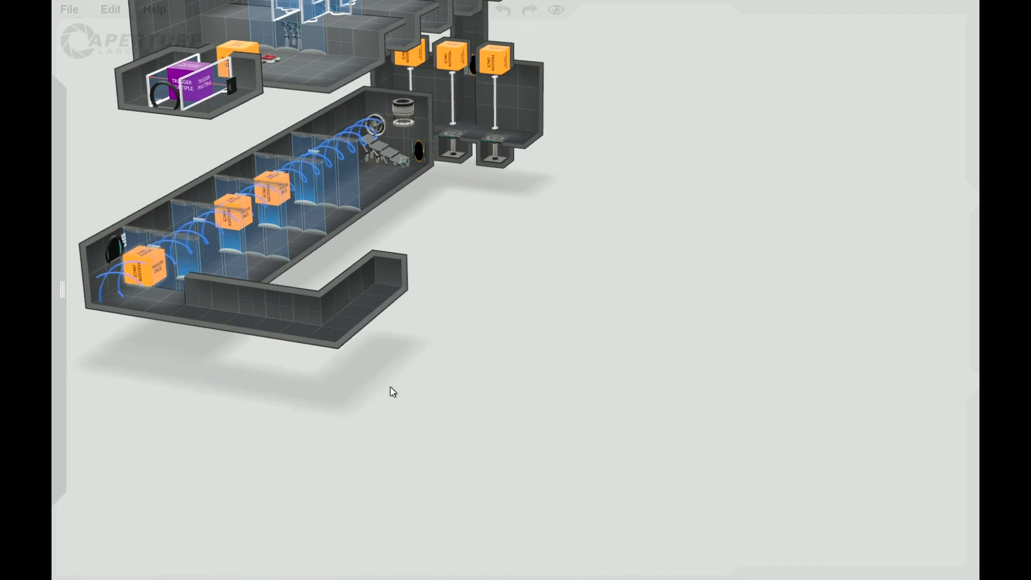
right_click_drag(425, 357, 337, 385)
scroll(337, 385, "up", 1)
scroll(337, 385, "down", 1)
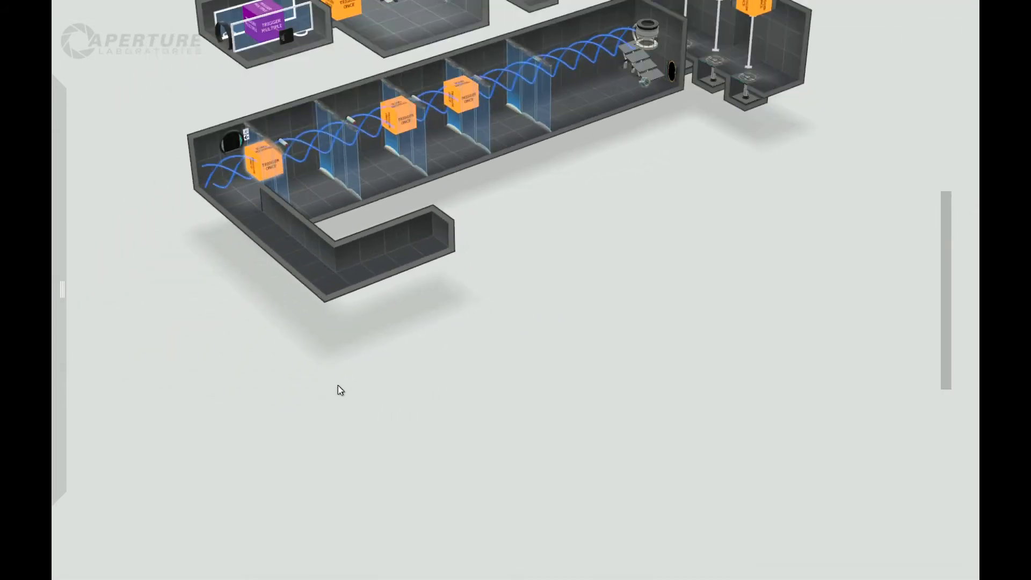
scroll(337, 385, "down", 1)
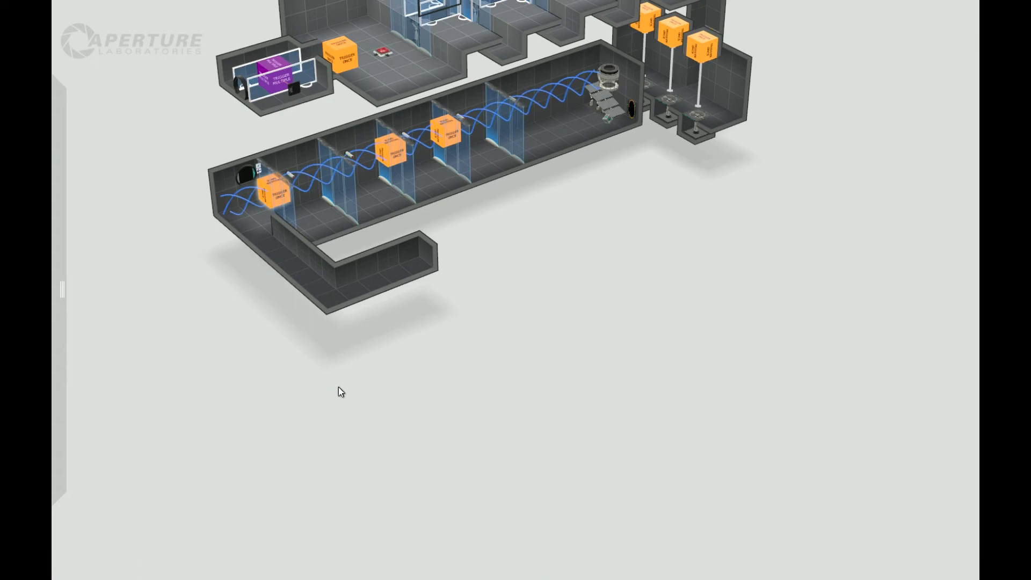
right_click_drag(345, 375, 384, 392)
scroll(383, 389, "down", 1)
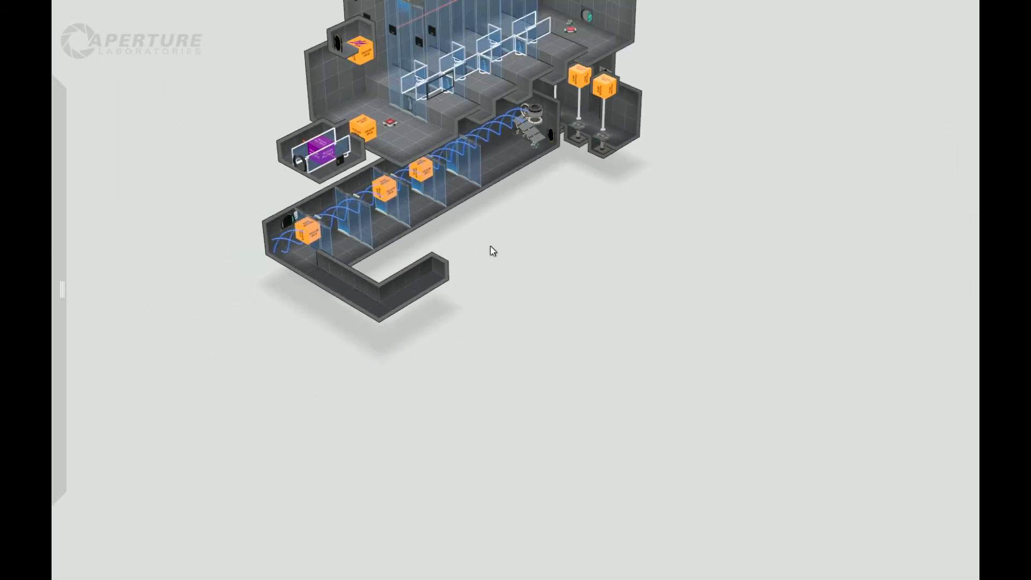
scroll(445, 276, "up", 4)
right_click_drag(554, 294, 445, 303)
middle_click_drag(646, 315, 575, 318)
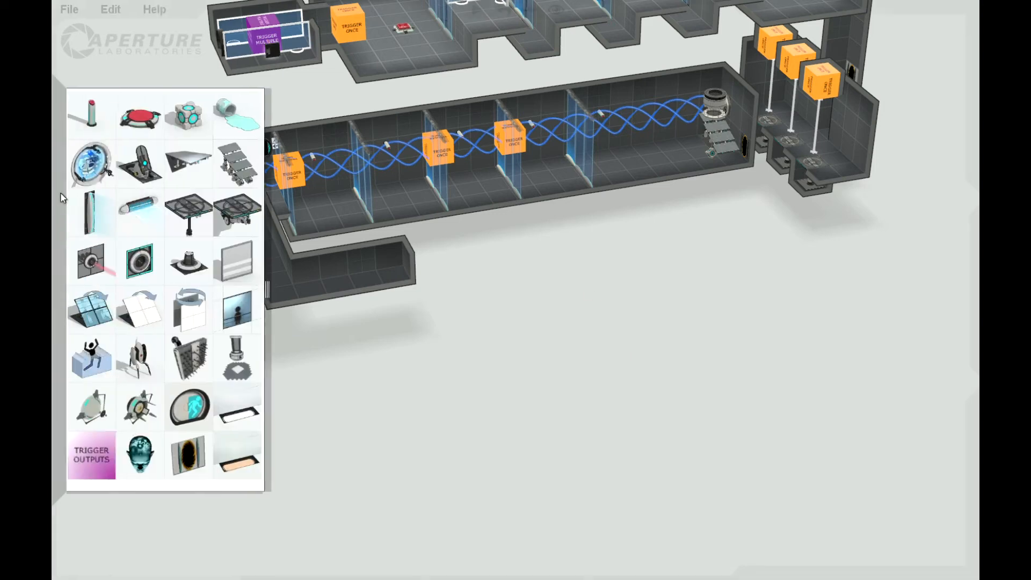
right_click_drag(372, 327, 177, 258)
mouse_move(58, 113)
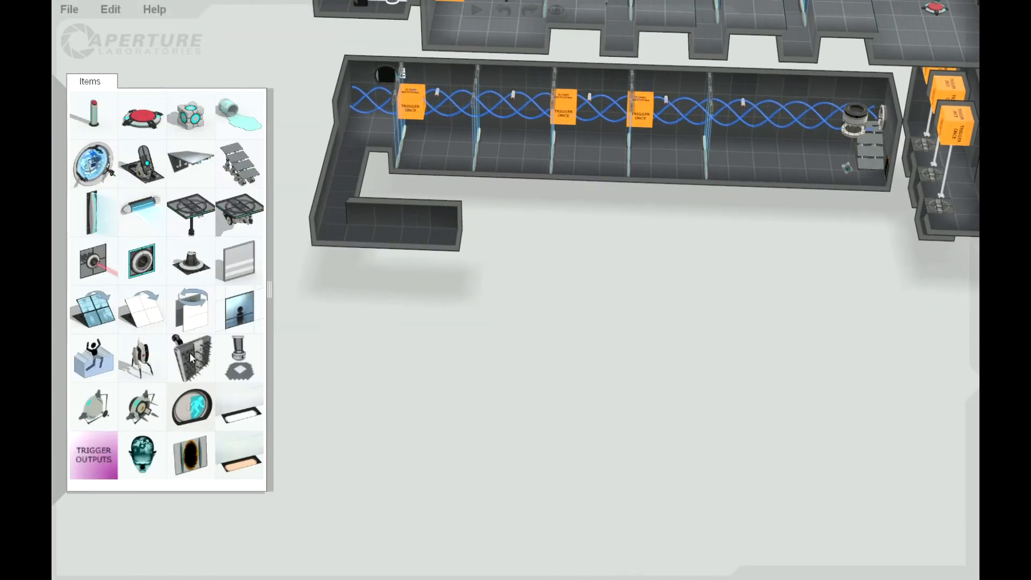
right_click_drag(324, 301, 362, 339)
mouse_move(53, 185)
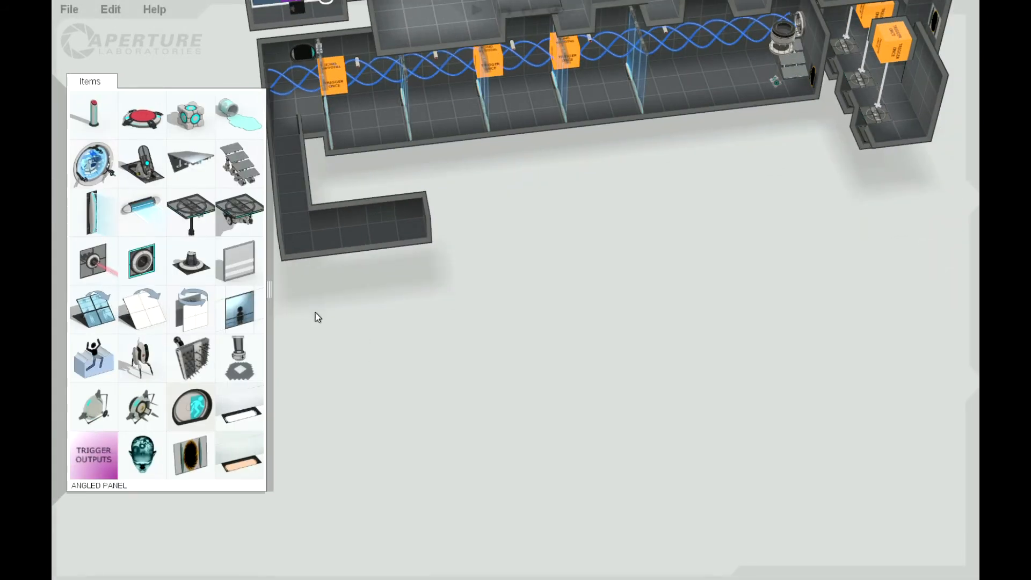
Sink the floor tile at the corridor's far end several tiles straight down to form a vertical shaft.
right_click_drag(412, 340, 377, 278)
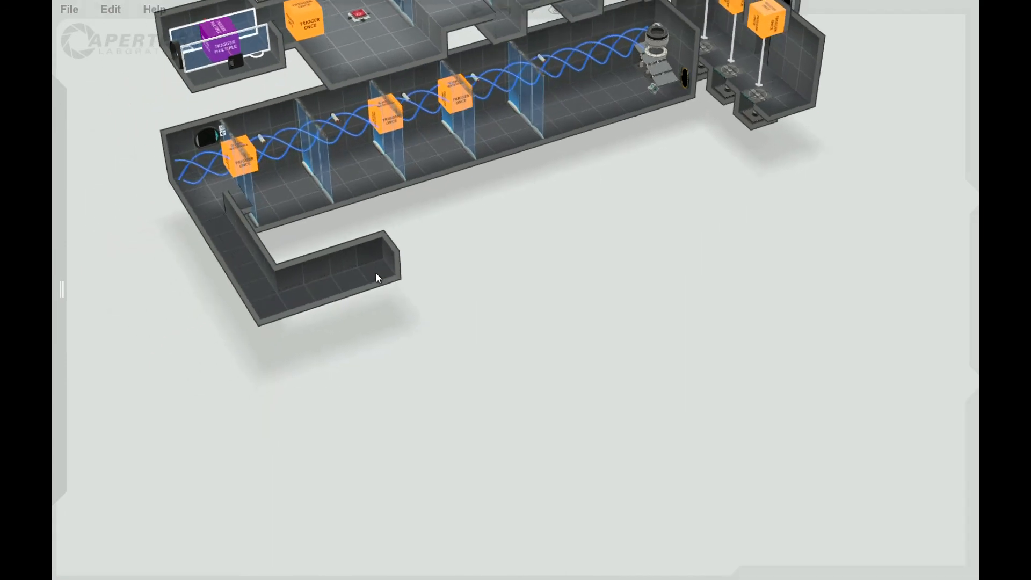
left_click_drag(385, 280, 388, 391)
right_click_drag(413, 323, 342, 473)
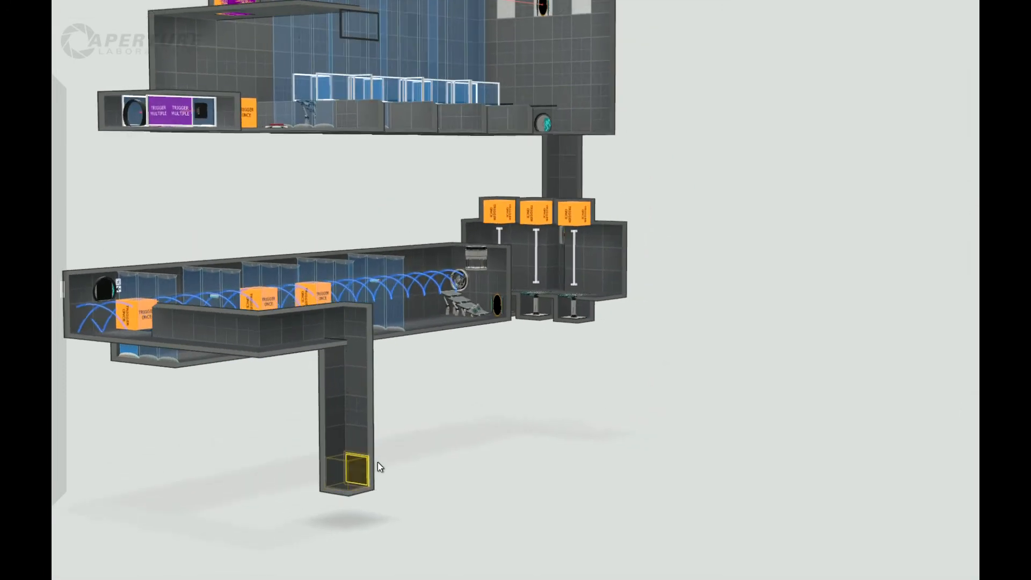
Extend a long one-tile-wide corridor from the base of the shaft, parallel to the long room toward its funnel end.
left_click_drag(369, 464, 639, 412)
right_click_drag(681, 382, 430, 536)
left_click(556, 488)
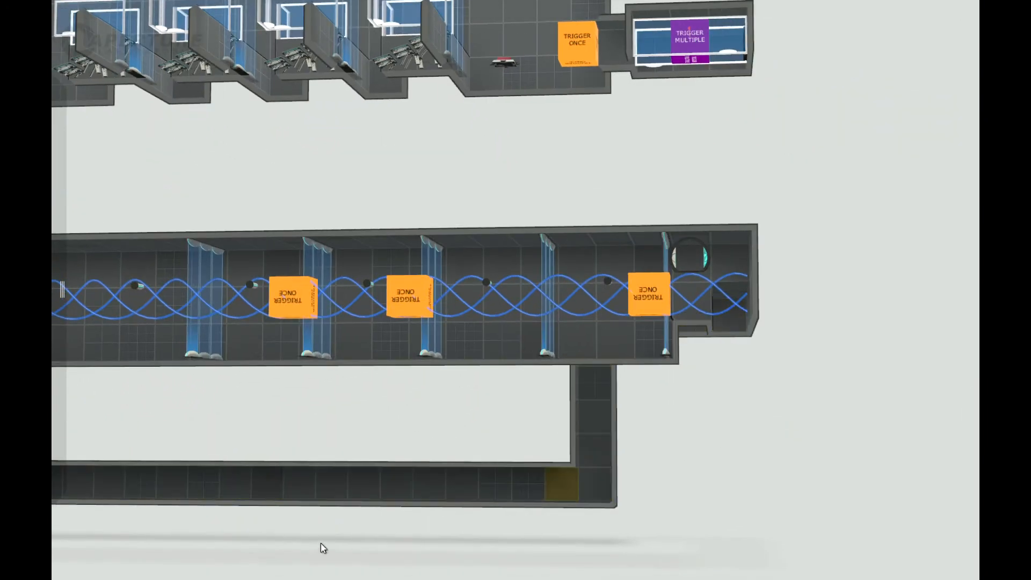
Widen the lower corridor outward along its length into a large rectangular room.
scroll(258, 500, "down", 3)
double_click(184, 430)
right_click_drag(465, 506, 358, 464)
left_click_drag(414, 428, 595, 375)
right_click_drag(549, 469, 543, 327)
Raise the large lower room's ceiling by three tiles, leaving out the strip along the shaft-side end.
left_click(402, 388)
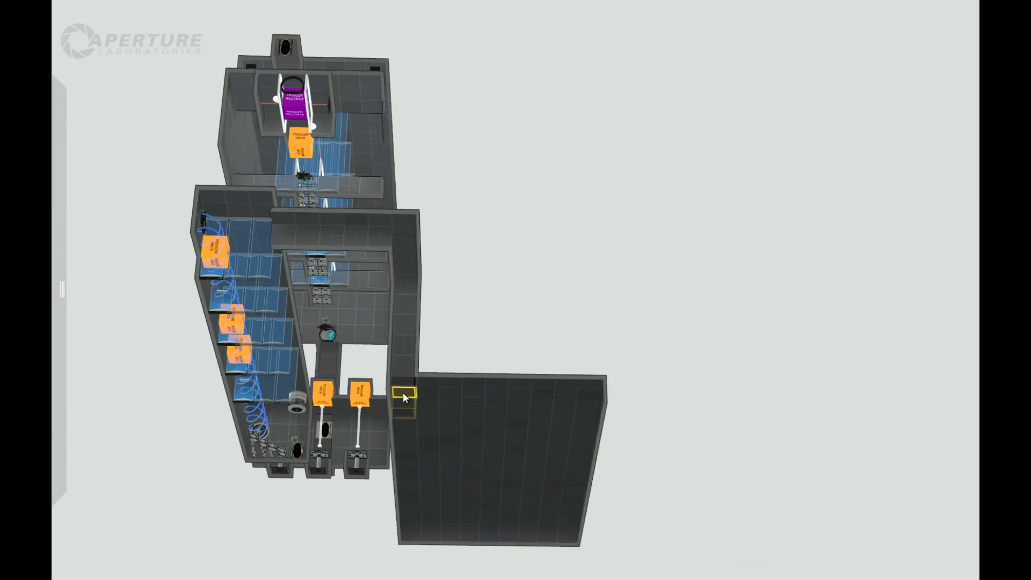
left_click(566, 521, "shift")
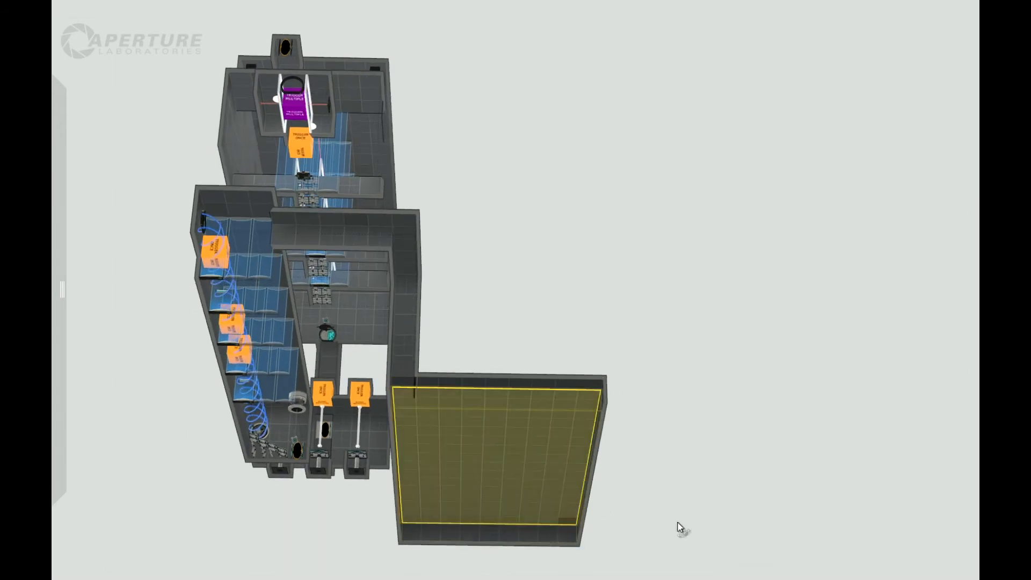
right_click_drag(655, 236, 571, 446)
left_click_drag(561, 421, 571, 310)
right_click_drag(565, 535, 419, 533)
Fill the low recess along the base of the shaft-side end wall flush, keeping the opening to the shaft.
scroll(551, 528, "up", 3)
scroll(550, 528, "up", 2)
right_click_drag(582, 469, 324, 479)
left_click(368, 366)
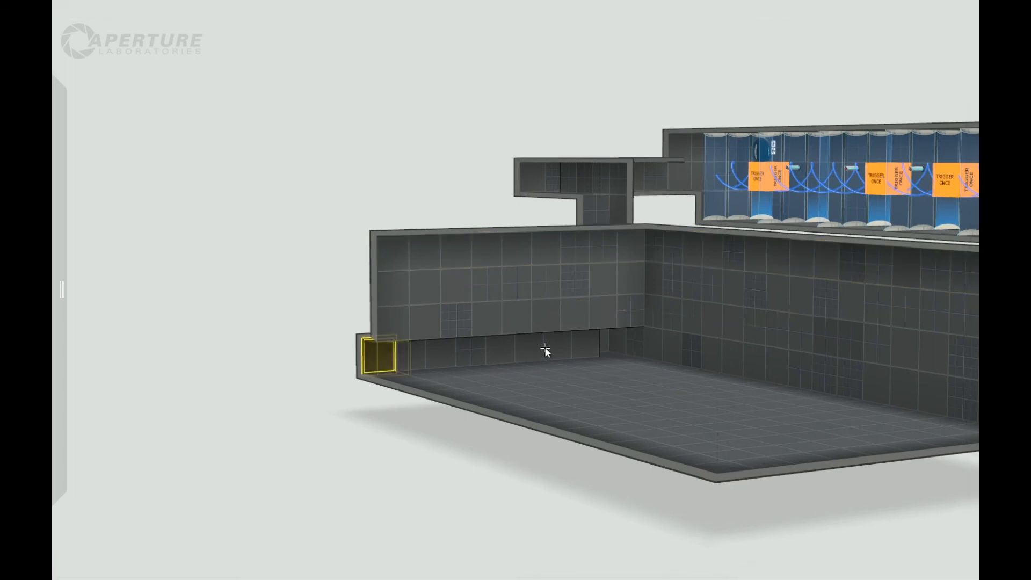
left_click_drag(588, 343, 385, 359)
right_click_drag(527, 450, 422, 561)
Lower a large rectangular floor section by one tile, starting three tiles from the entrance wall and one from the long wall.
left_click(547, 275)
left_click(574, 281)
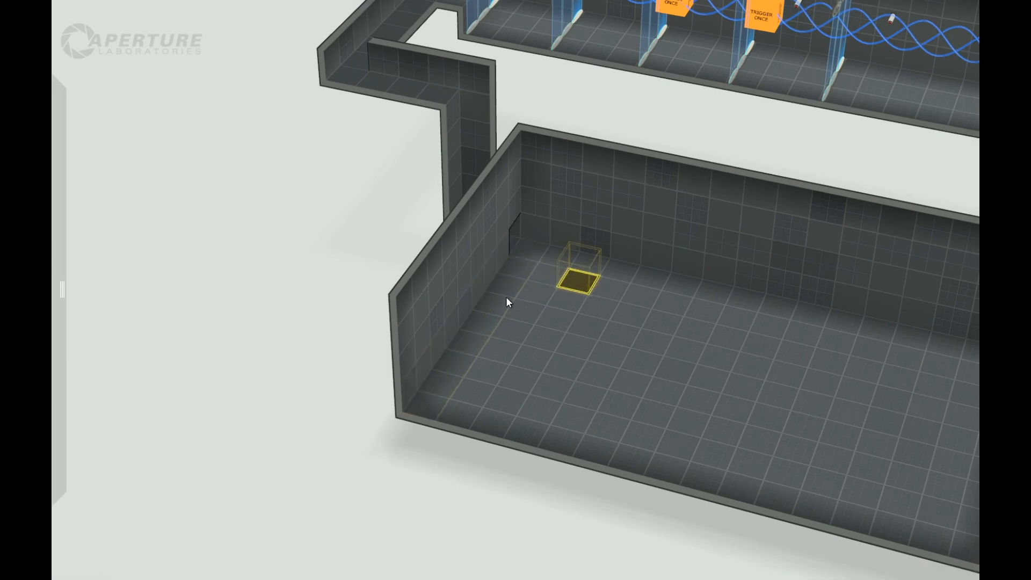
left_click(507, 297)
left_click(515, 293)
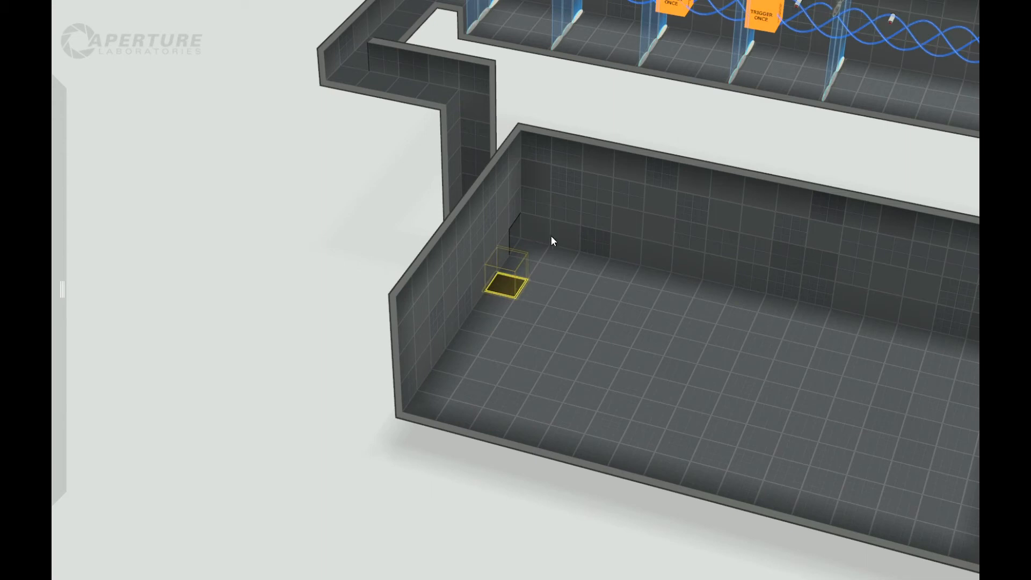
right_click_drag(309, 470, 410, 506)
middle_click_drag(498, 518, 355, 511)
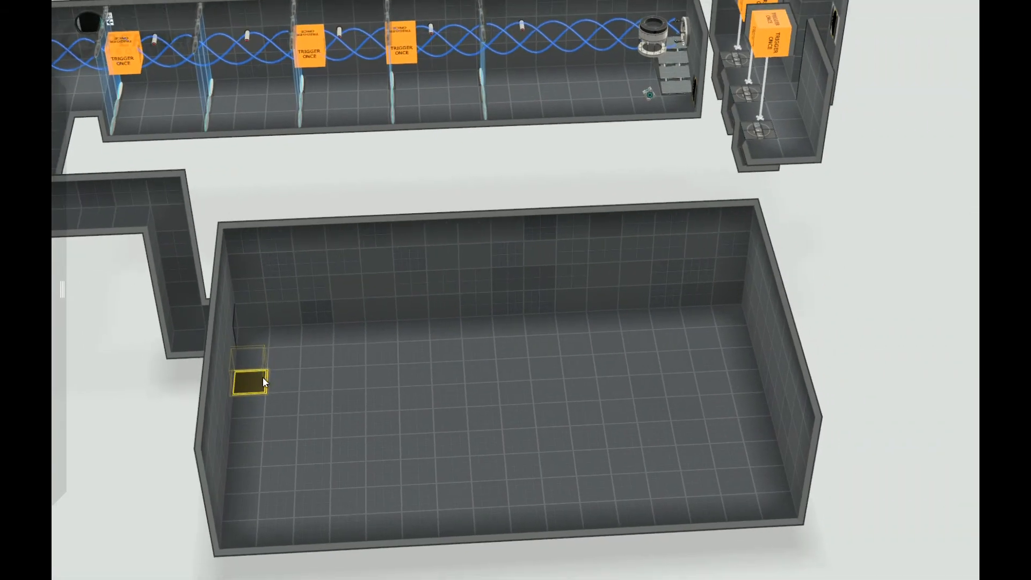
left_click(321, 357)
left_click(367, 354)
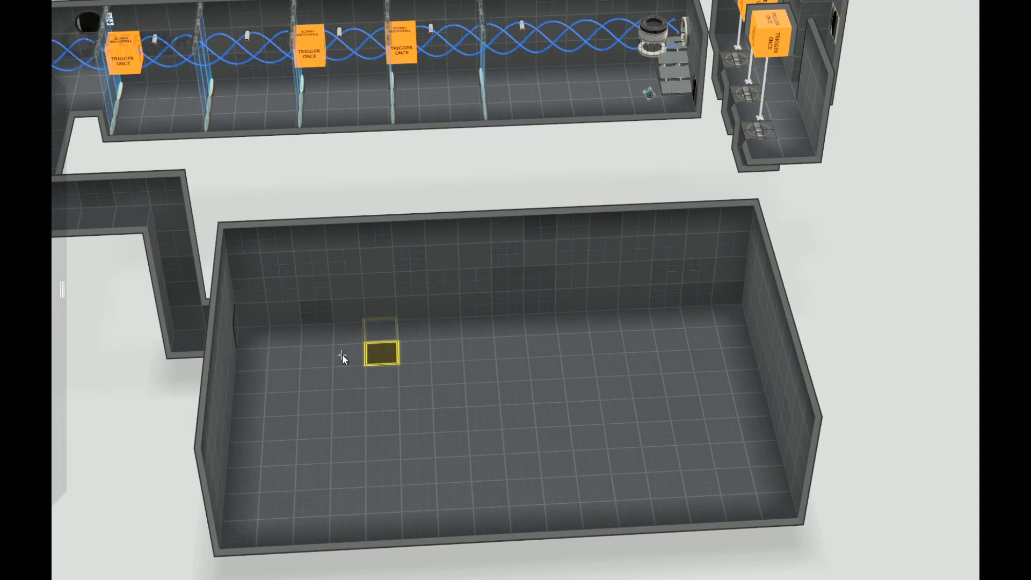
left_click(347, 357)
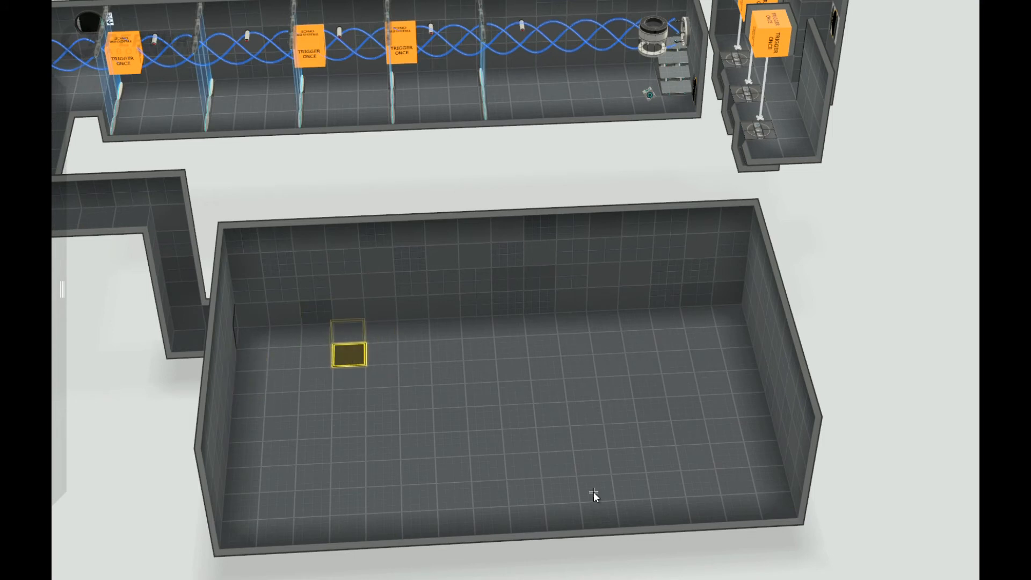
left_click(600, 509, "shift")
left_click_drag(573, 535, 577, 558)
Raise a three-by-three-tile block at the sunken area's outer edge by one tile to form a platform.
right_click_drag(672, 524, 365, 423)
left_click(391, 412)
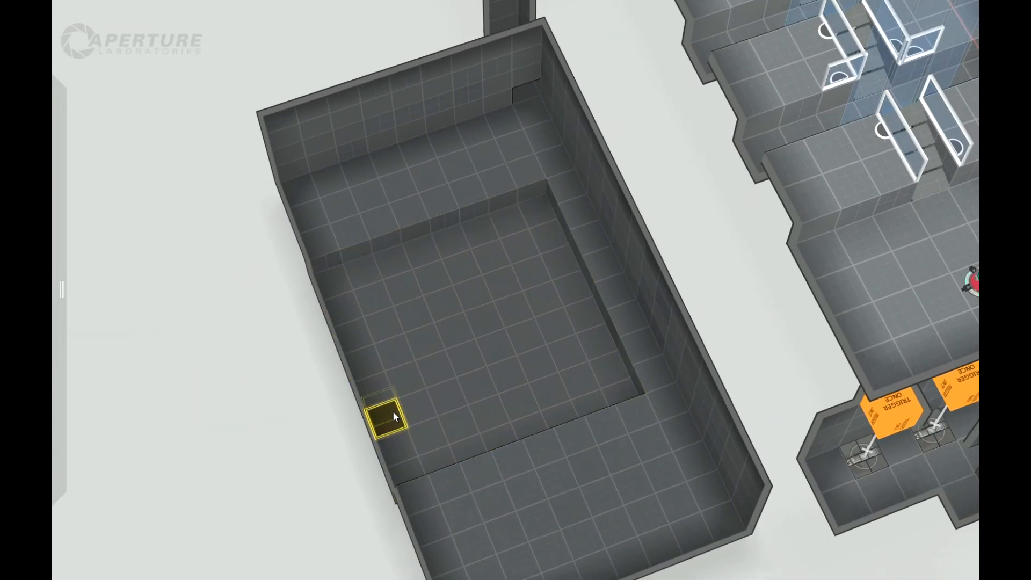
left_click(394, 352, "shift")
left_click(452, 387)
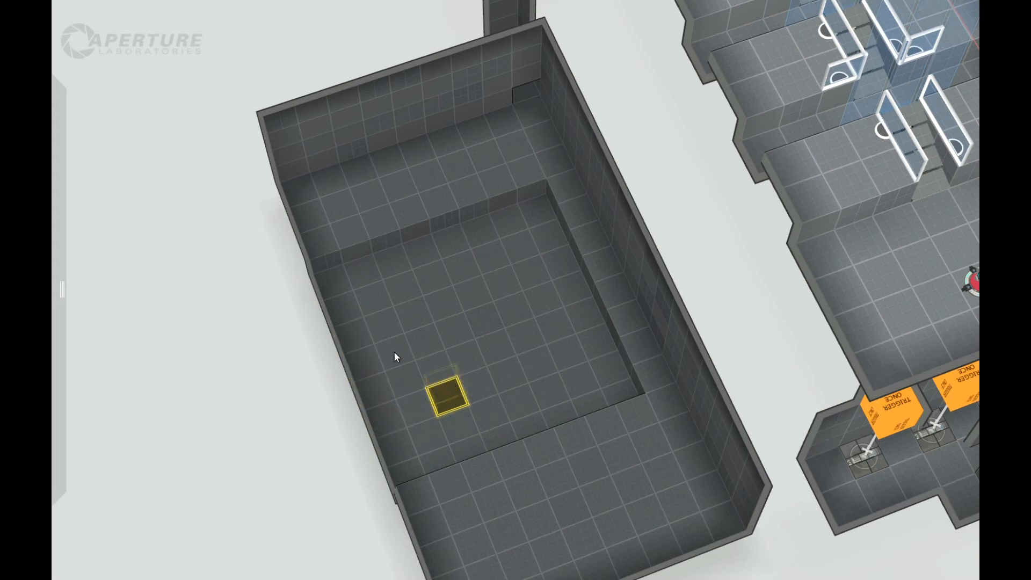
left_click(356, 337, "shift")
left_click(371, 392)
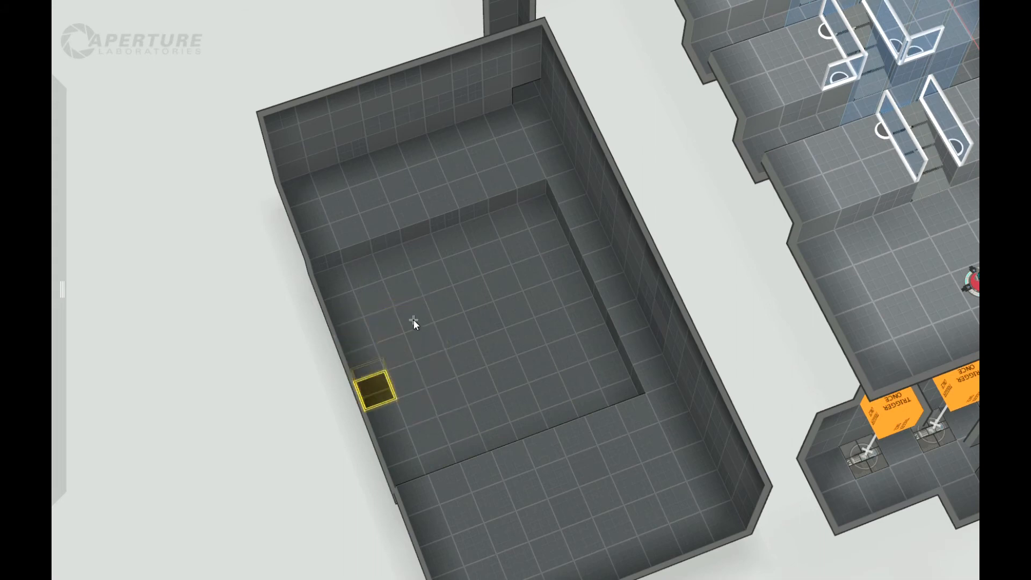
left_click(349, 334)
left_click(442, 373, "shift")
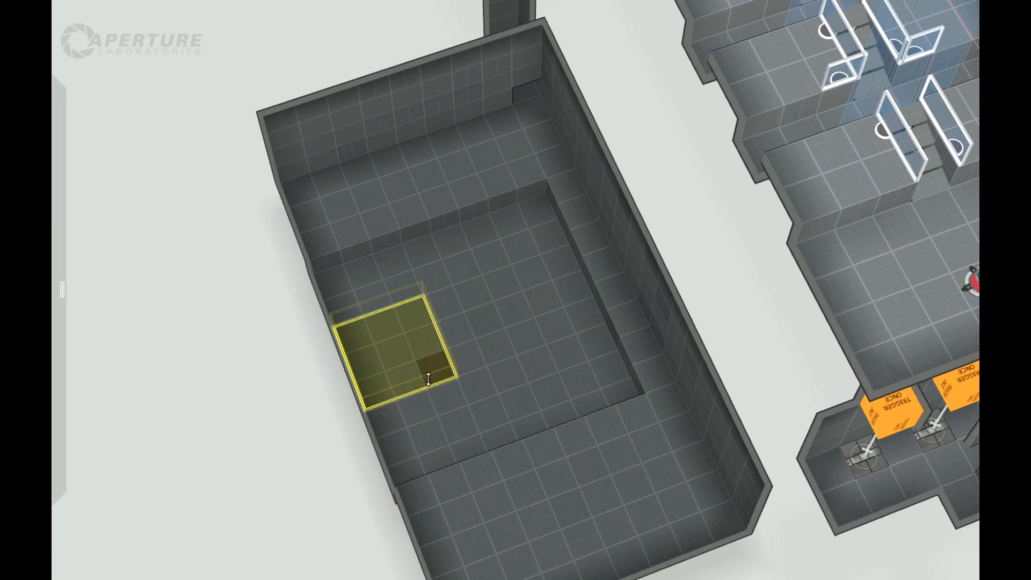
key("plus")
left_click_drag(419, 356, 416, 392)
Narrow the sunken area by raising the one-tile-wide strip along its side farthest from the entrance to floor level.
middle_click_drag(292, 449, 448, 433)
left_click(596, 518)
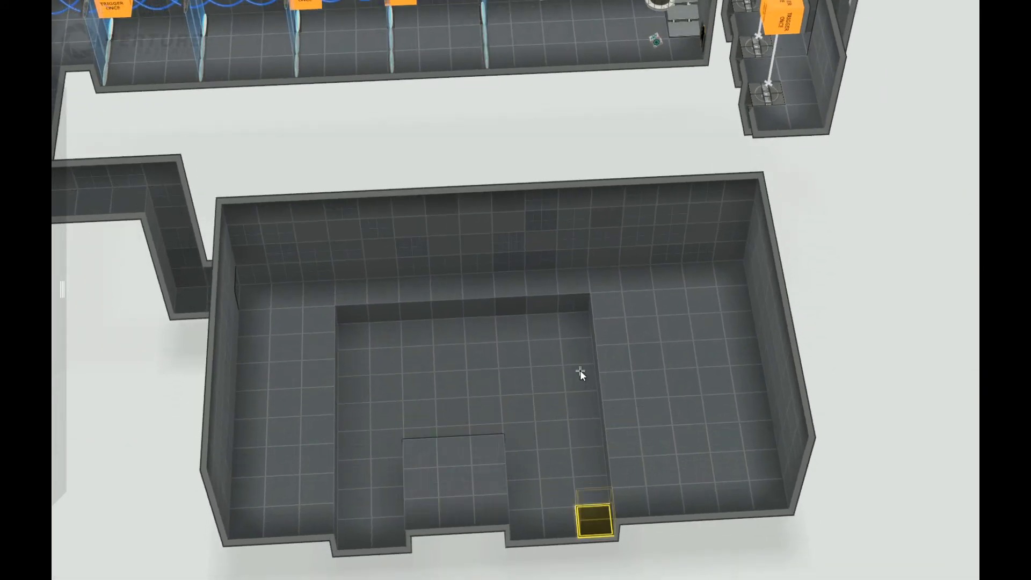
left_click(575, 320, "shift")
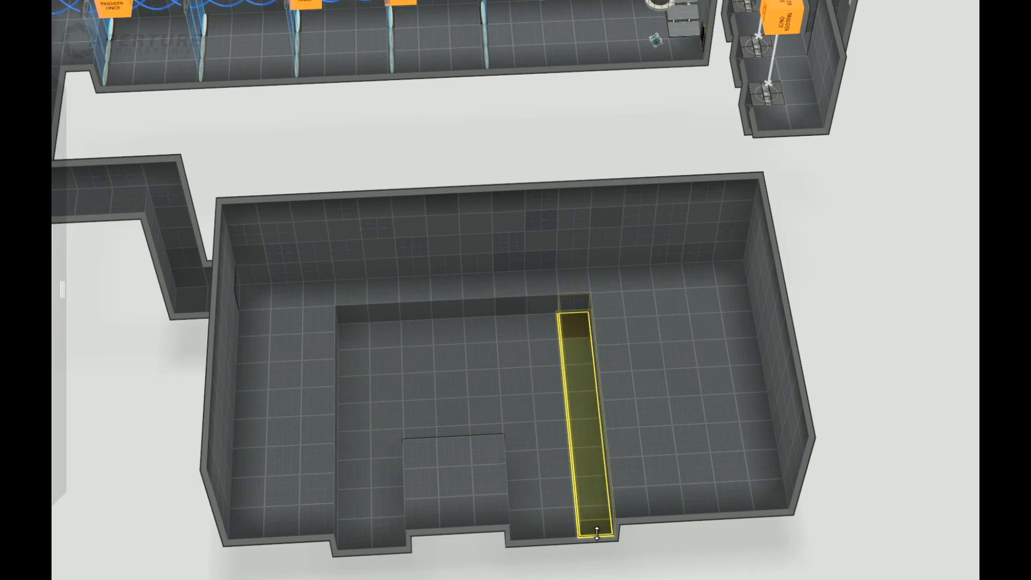
left_click(827, 426)
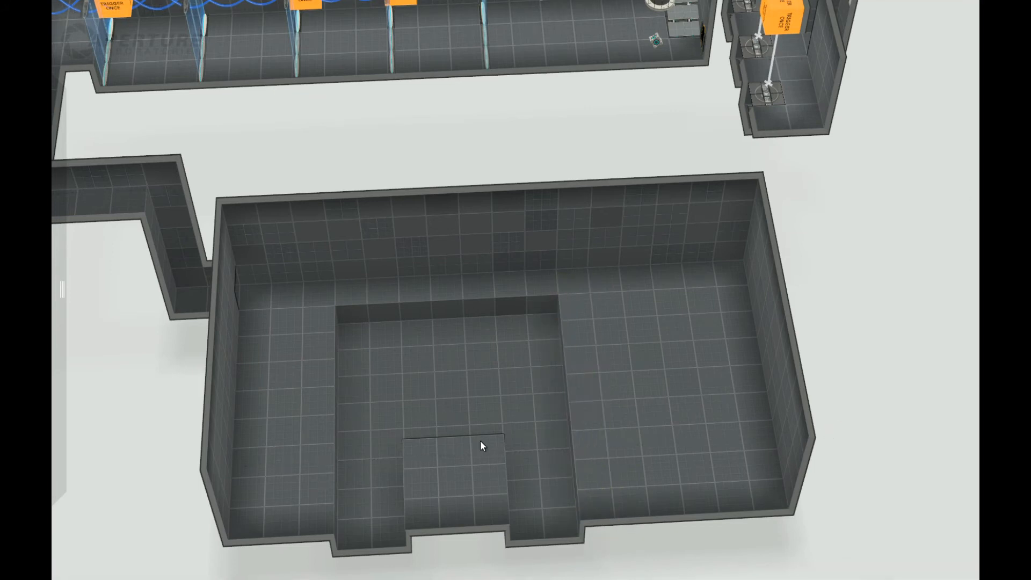
Narrow the lower room by moving its outer long wall inward until the raised platform is three tiles deep.
mouse_move(426, 395)
left_mouse_down()
mouse_move(488, 430)
mouse_move(482, 438)
mouse_move(501, 433)
mouse_move(656, 500)
left_mouse_up()
mouse_move(525, 561)
middle_mouse_down()
mouse_move(304, 481)
mouse_move(228, 441)
middle_mouse_up()
left_click(264, 382)
double_click(264, 383)
middle_click_drag(265, 382, 323, 343)
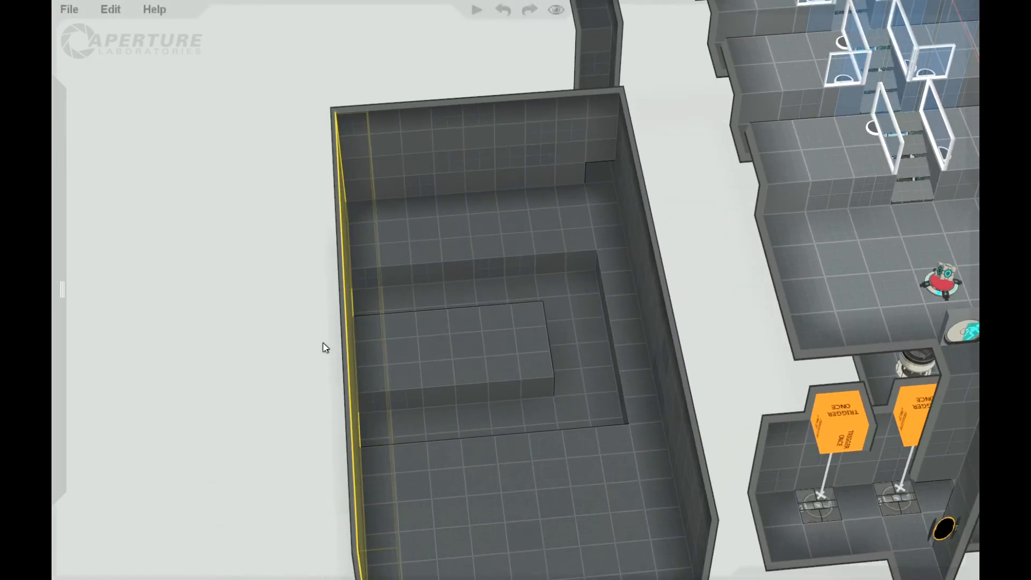
left_click_drag(350, 350, 466, 347)
middle_click_drag(345, 267, 520, 315)
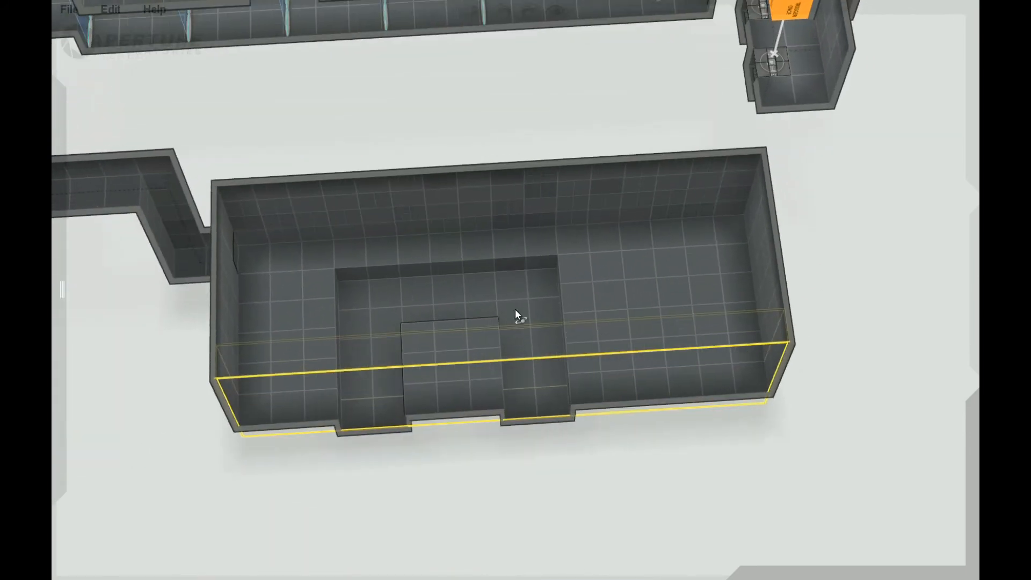
Place a Faith Plate on the floor strip between the inner long wall and the pit, aimed at the platform.
middle_click_drag(459, 528, 417, 357)
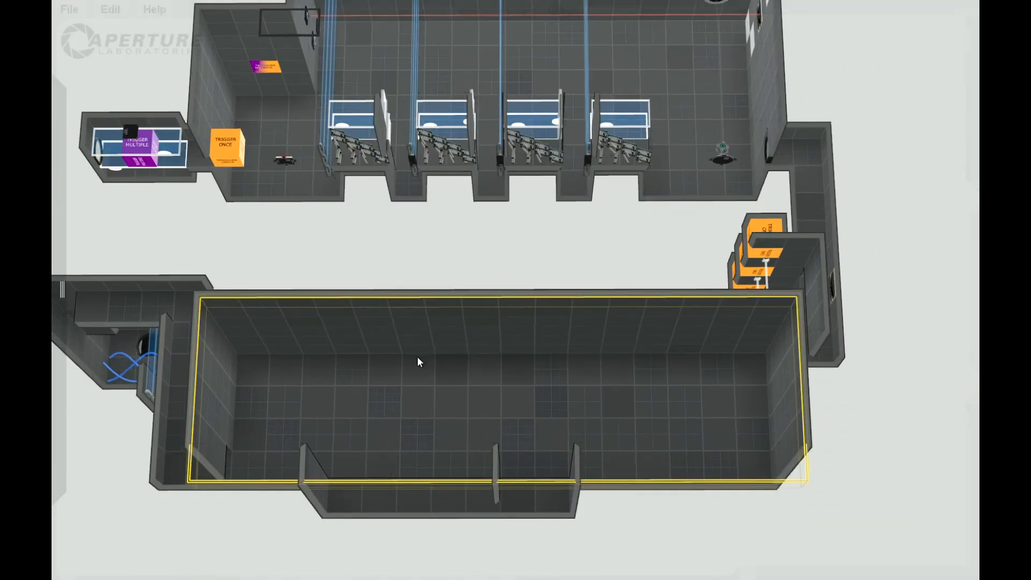
mouse_move(627, 520)
middle_mouse_down()
mouse_move(630, 530)
mouse_move(619, 505)
middle_mouse_up()
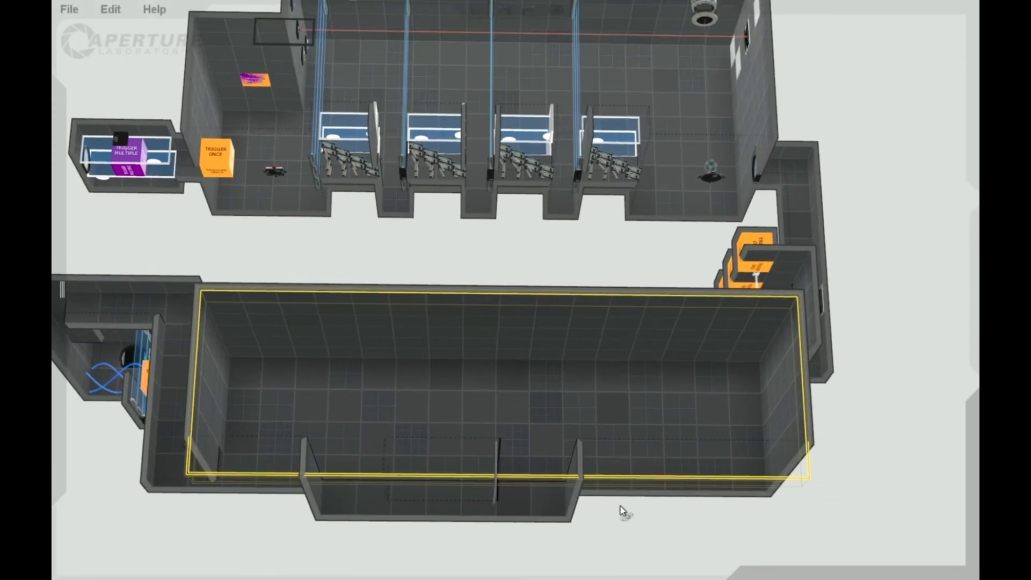
middle_click_drag(712, 514, 709, 558)
middle_click_drag(859, 432, 808, 561)
middle_click_drag(835, 411, 827, 440)
mouse_move(90, 242)
left_click_drag(149, 172, 463, 315)
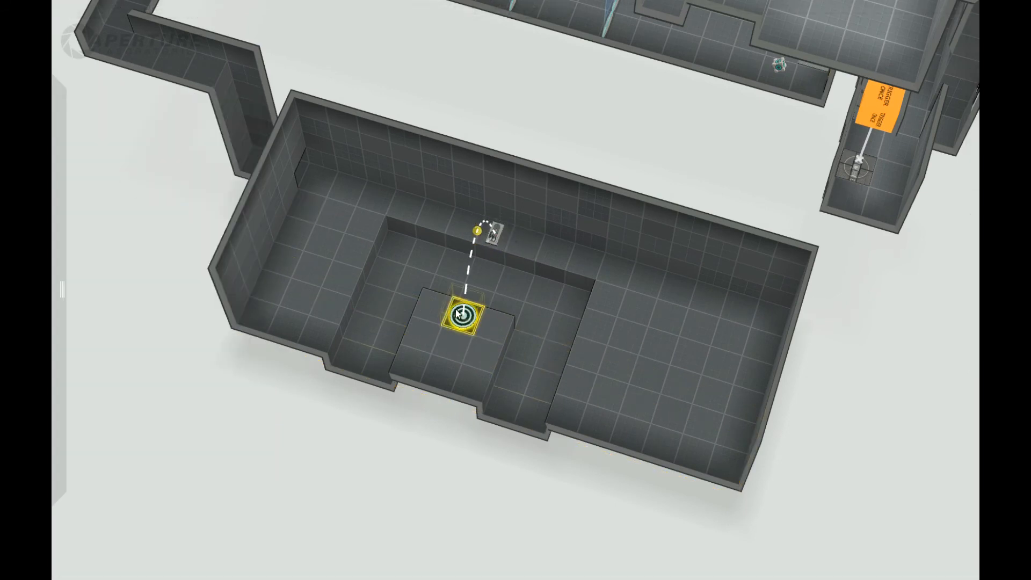
middle_click_drag(352, 476, 161, 492)
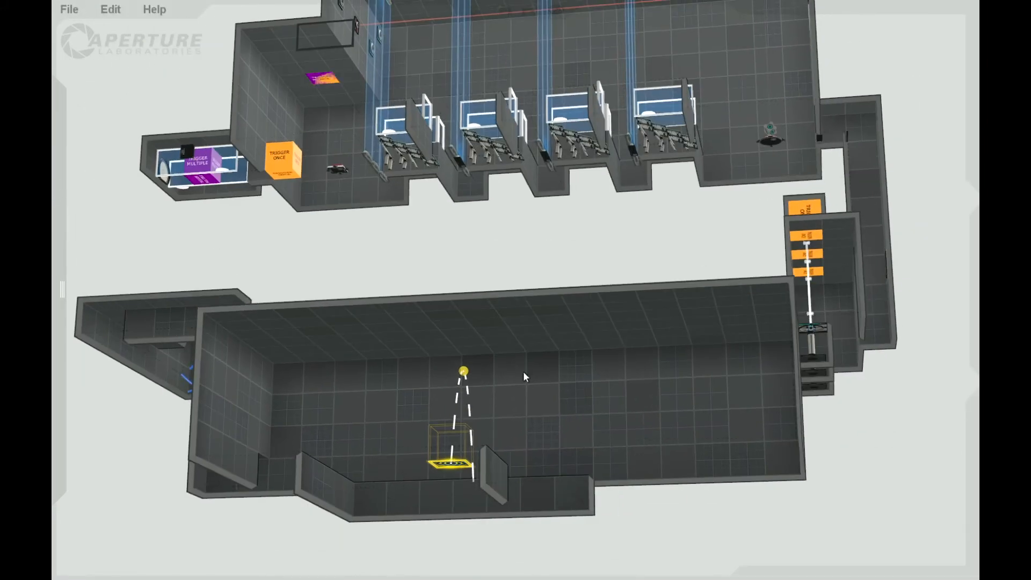
scroll(475, 389, "up", 3)
left_click(466, 369)
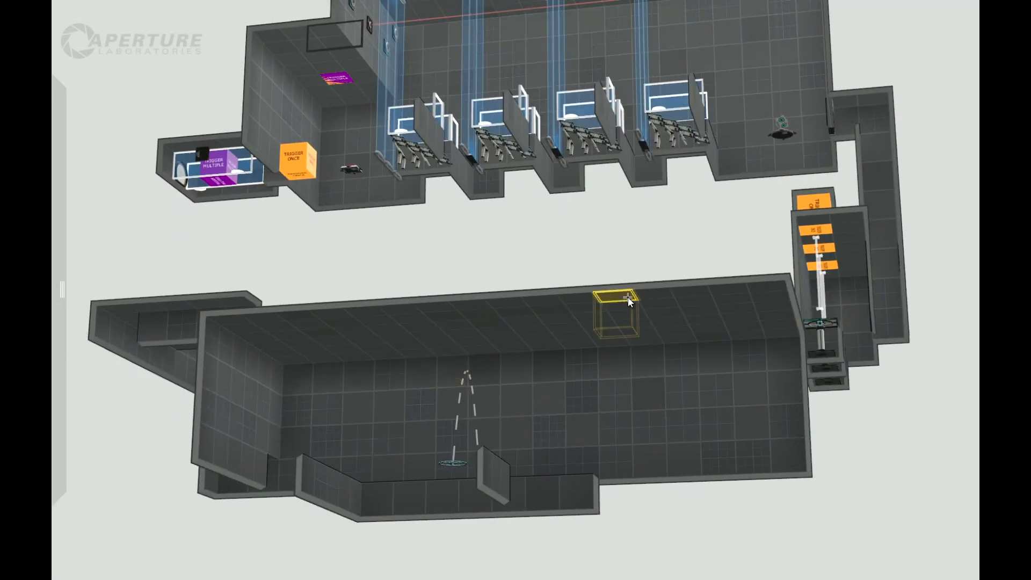
Raise a three-tile-wide ceiling section along the inner long wall above the Faith Plate to form a recess.
double_click(652, 315)
left_click_drag(627, 288, 637, 525)
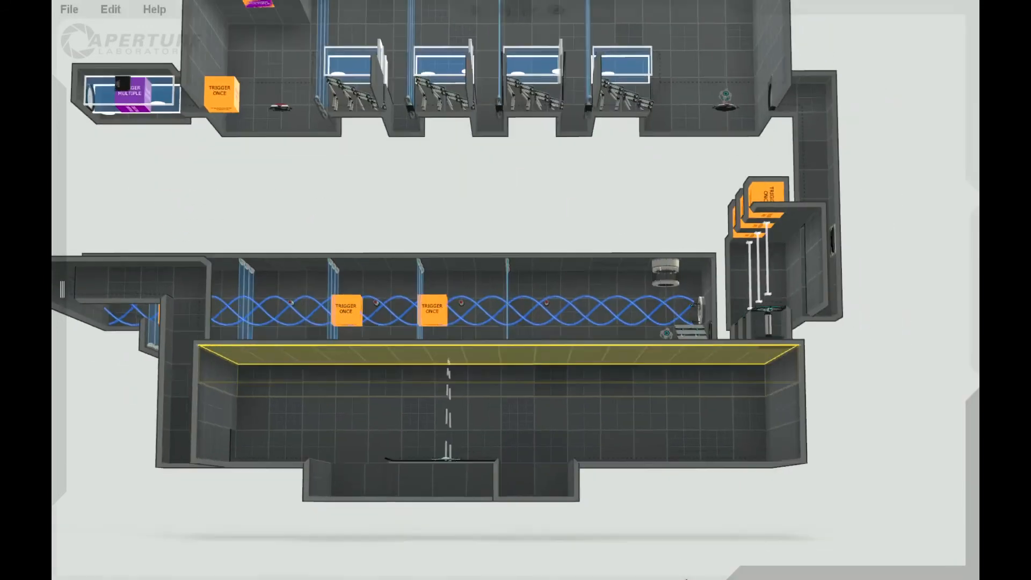
middle_click_drag(686, 578, 608, 471)
scroll(657, 542, "up", 4)
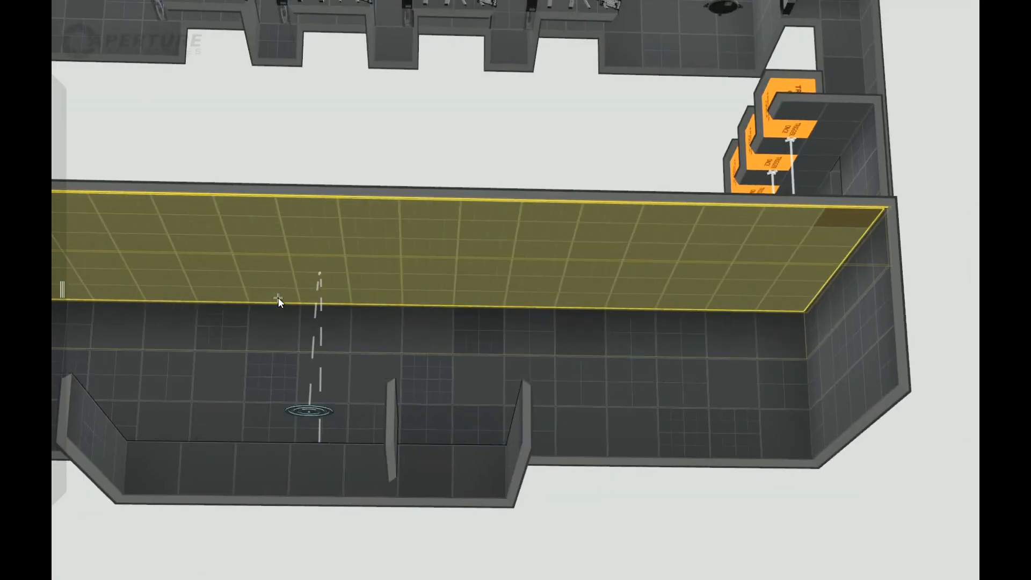
left_click(278, 298)
middle_click_drag(380, 521, 372, 486)
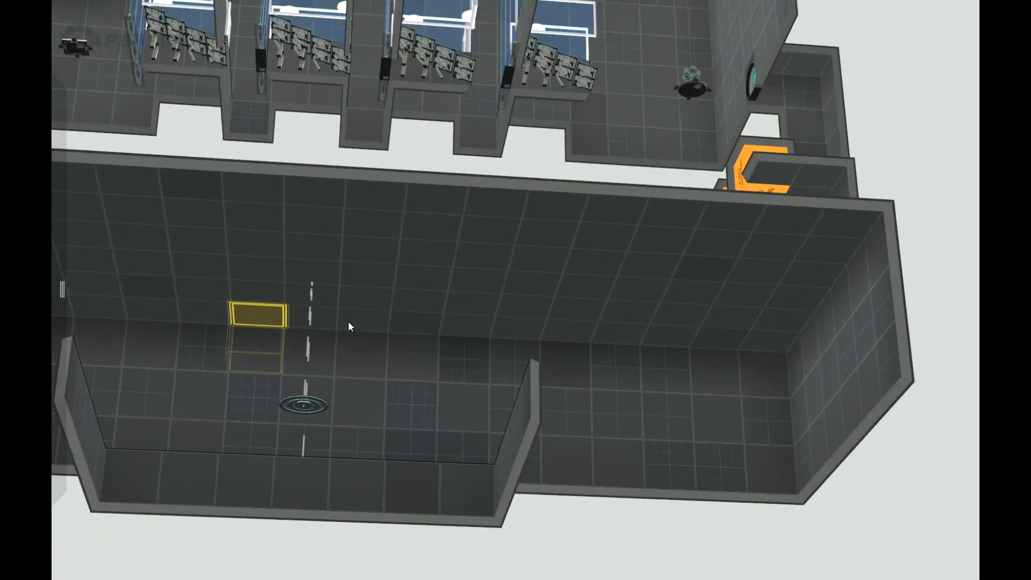
left_click(262, 314, "shift")
left_click_drag(264, 309, 273, 281)
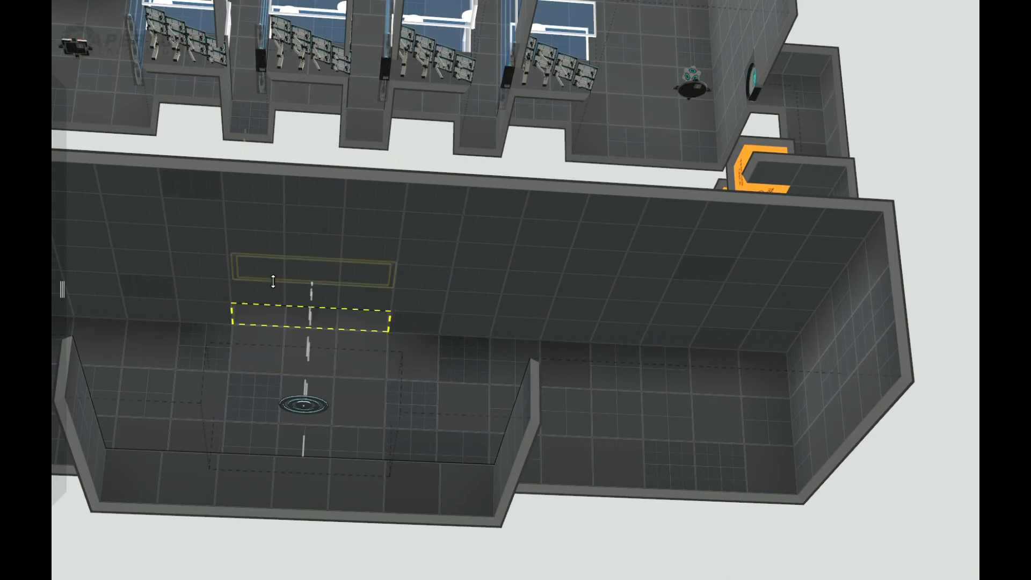
Mount two arm-held panels facing each other at opposite ends of the ceiling recess so that they span it.
middle_click_drag(571, 484, 344, 472)
mouse_move(52, 337)
left_click_drag(161, 166, 637, 356)
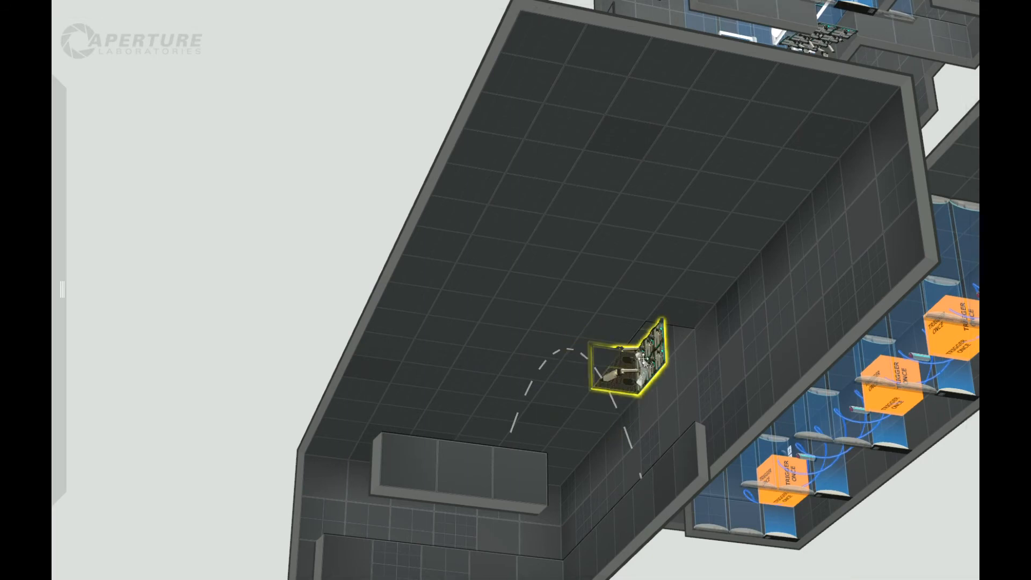
middle_click_drag(361, 345, 673, 248)
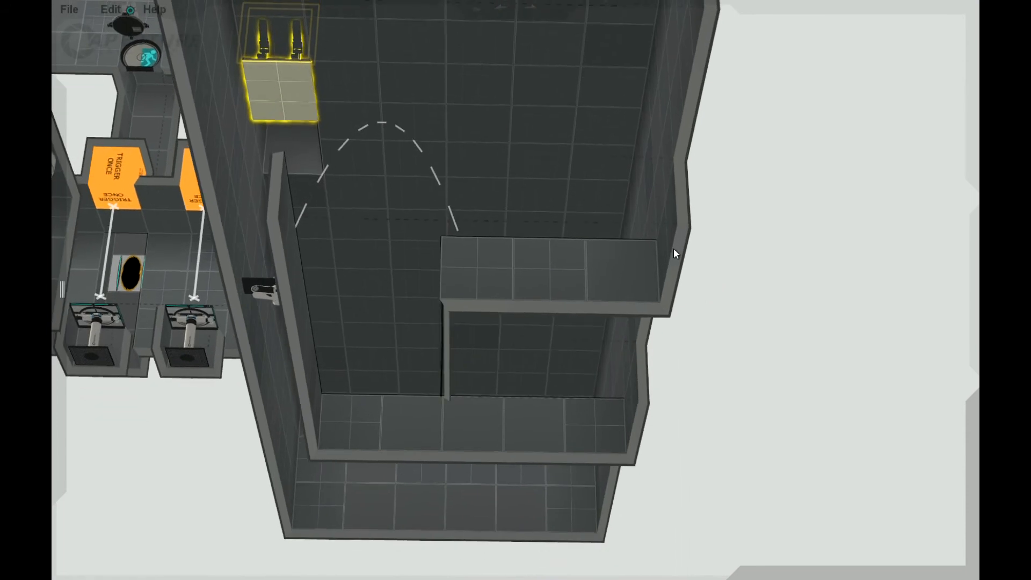
left_click_drag(277, 120, 299, 117)
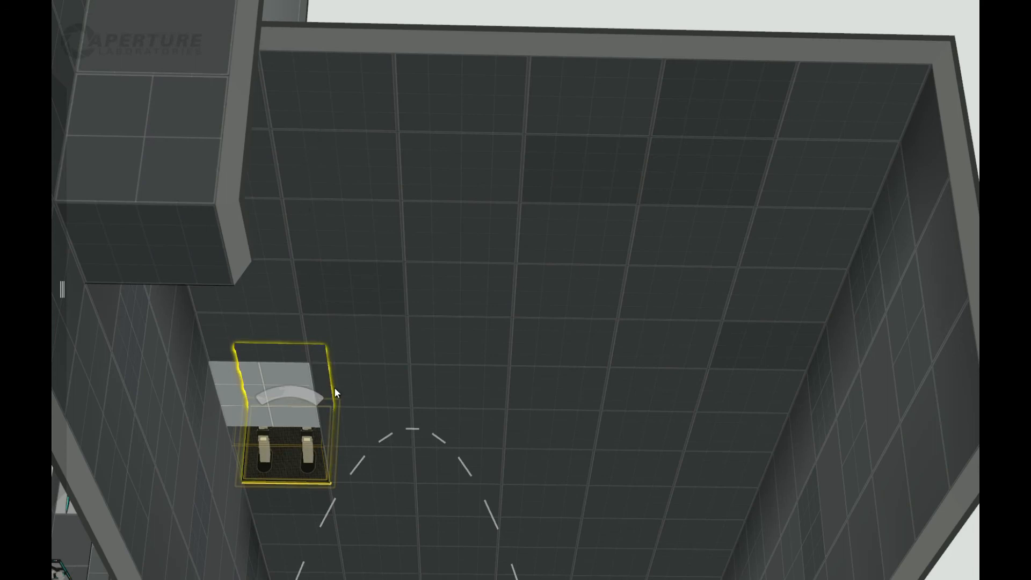
left_click_drag(324, 405, 352, 425)
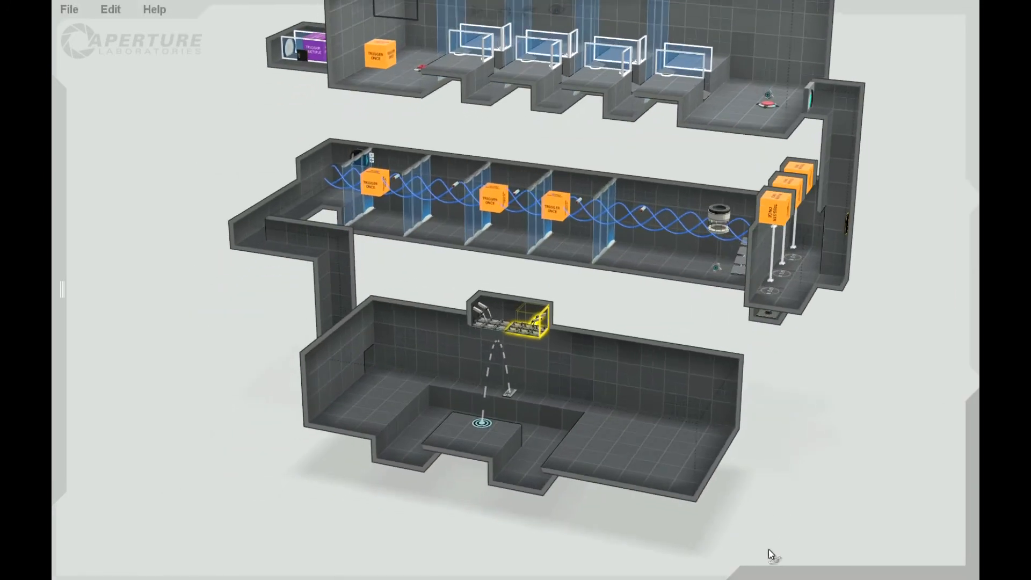
Place two weighted cubes with droppers on the platform, one in its centre and one at its outer edge.
left_click_drag(769, 402, 739, 504)
mouse_move(54, 300)
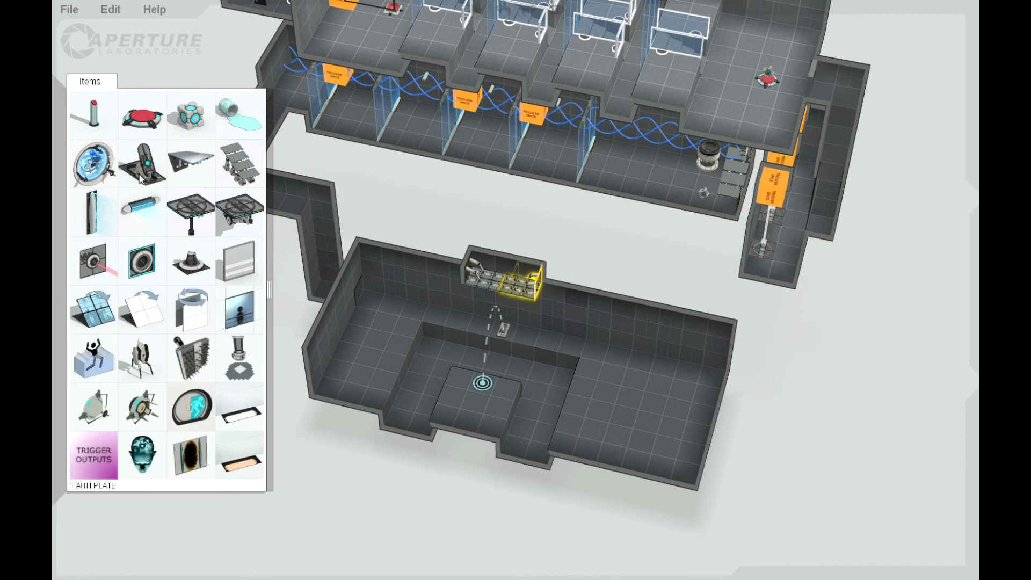
left_click_drag(188, 133, 472, 395)
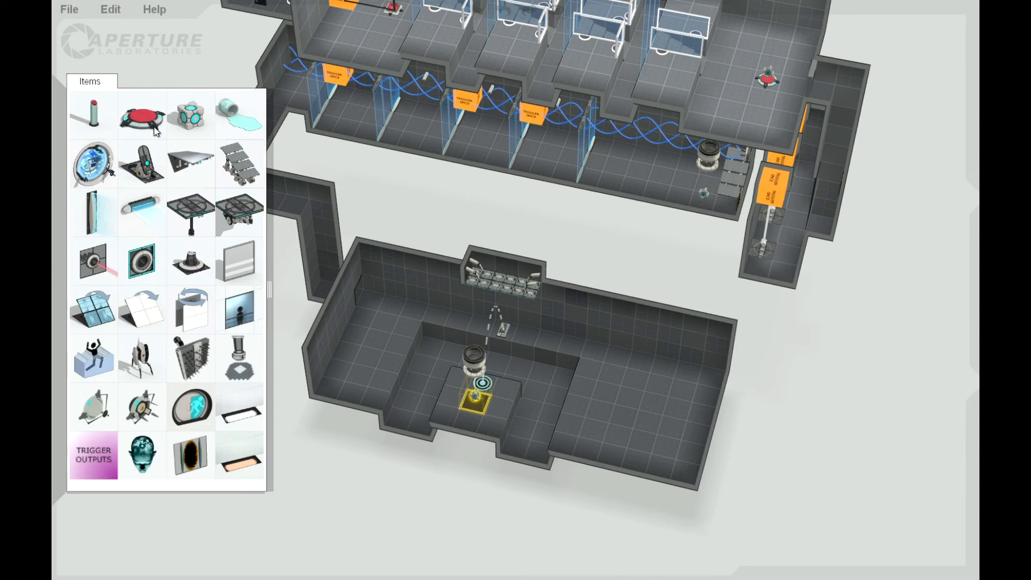
left_click_drag(318, 303, 482, 412)
Set the cube type of the dropper item at the platform's outer edge to Sphere.
right_click(470, 424)
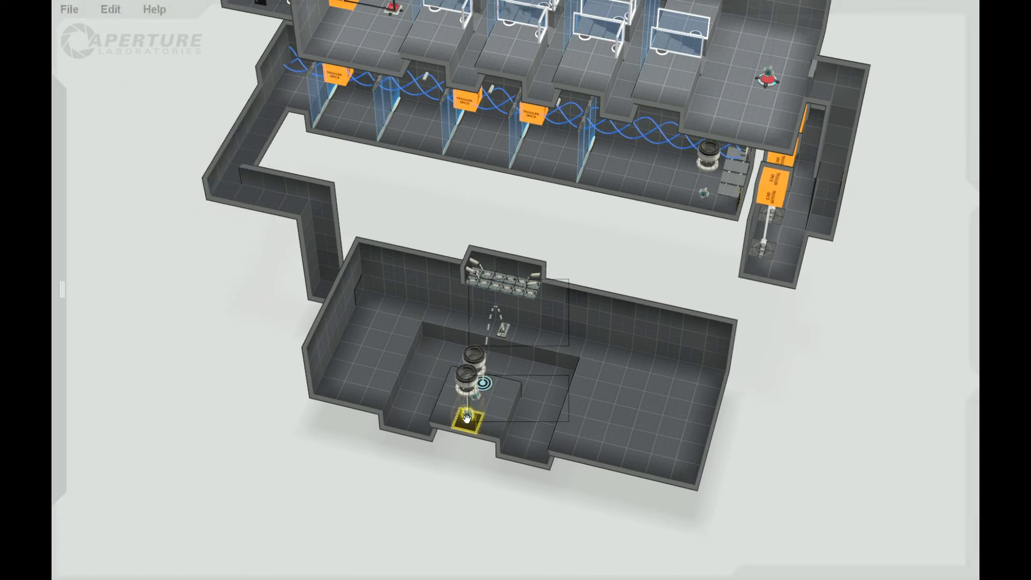
mouse_move(560, 271)
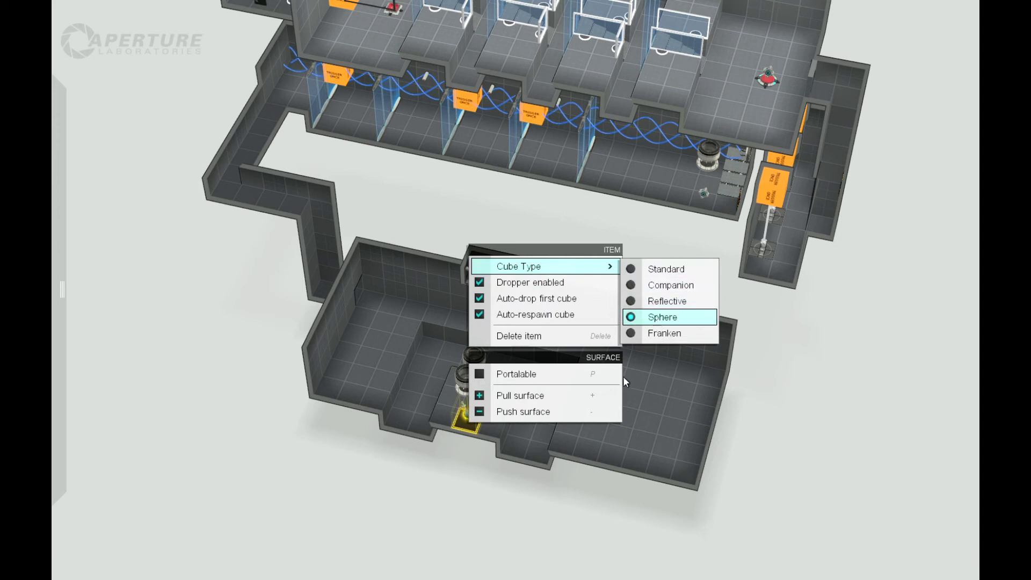
left_click(545, 475)
Place stairs in the pit's corner near the inner long wall, rising to the entrance-side floor.
scroll(531, 490, "up", 3)
scroll(485, 548, "down", 3)
scroll(446, 530, "up", 3)
left_click_drag(463, 480, 473, 527)
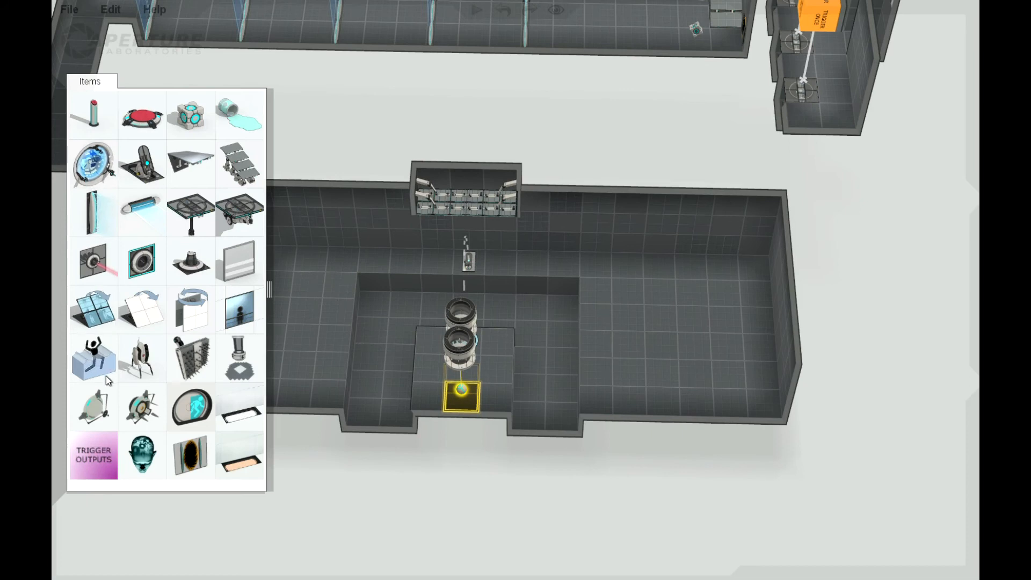
left_click_drag(240, 164, 418, 304)
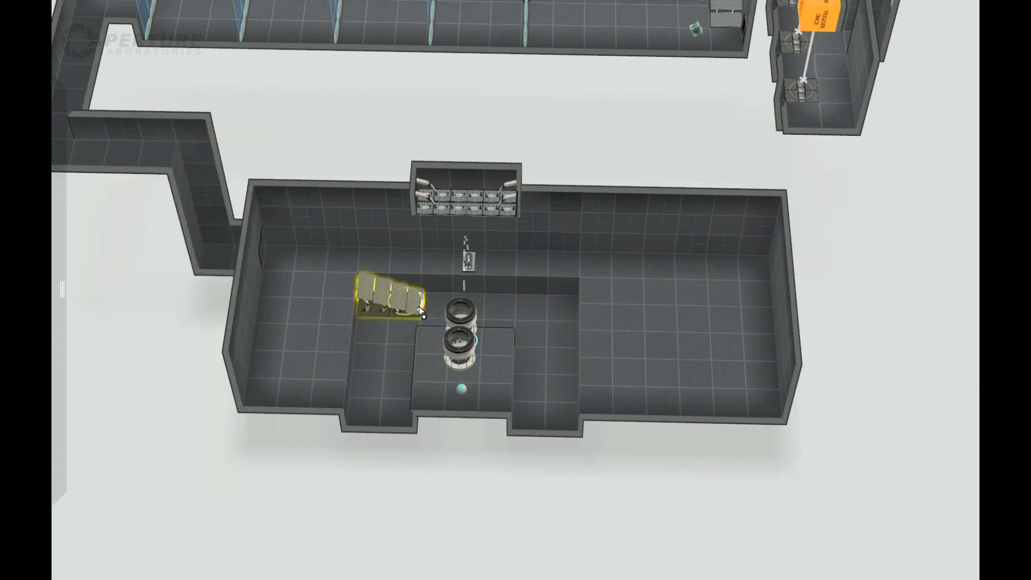
middle_click_drag(532, 400, 525, 533)
scroll(552, 531, "down", 2)
scroll(554, 550, "up", 3)
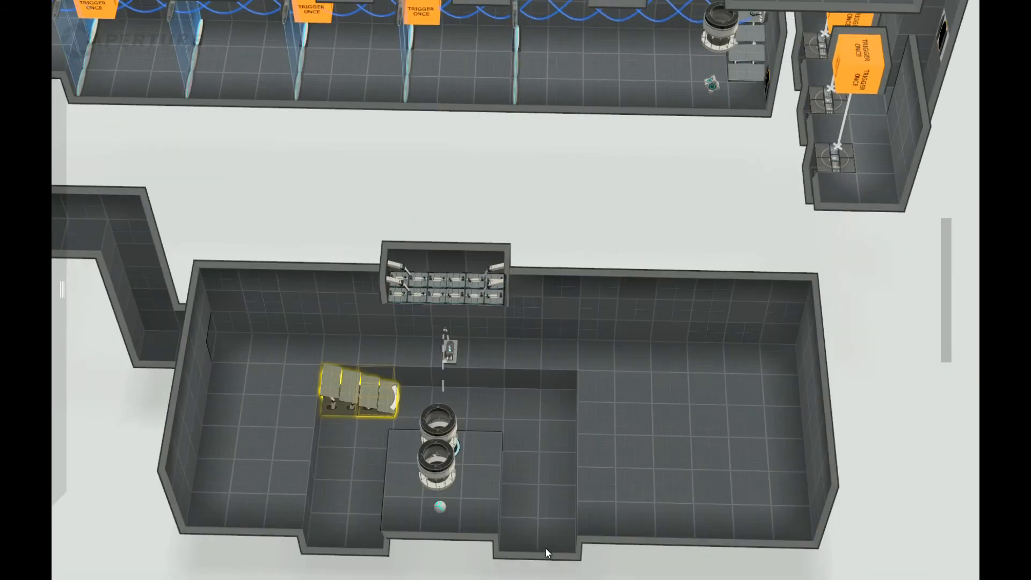
middle_click_drag(464, 469, 454, 577)
left_click_drag(832, 437, 814, 556)
middle_click_drag(540, 564, 586, 376)
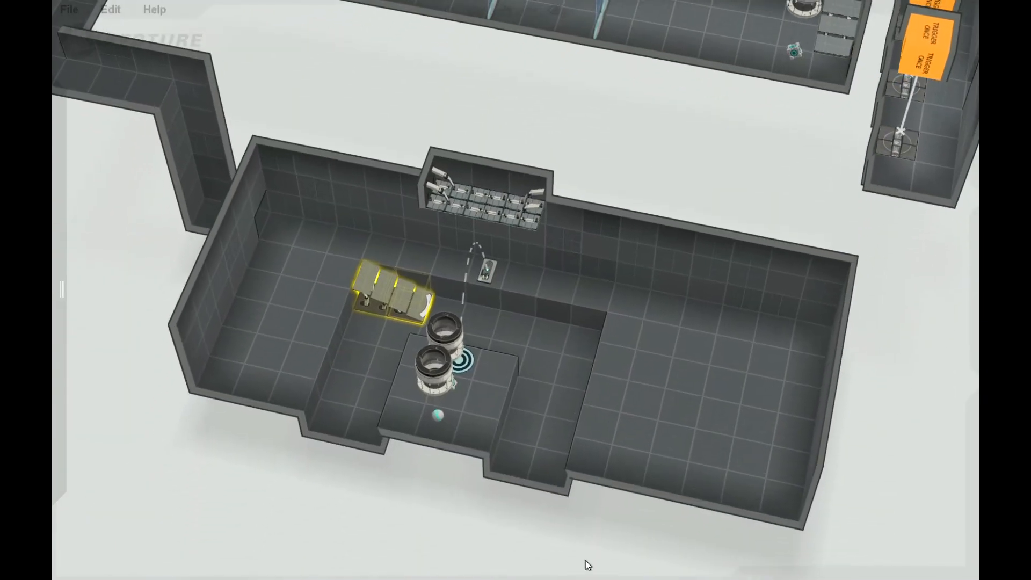
middle_click_drag(438, 481, 463, 483)
left_click_drag(414, 455, 485, 510)
right_click_drag(486, 510, 514, 542)
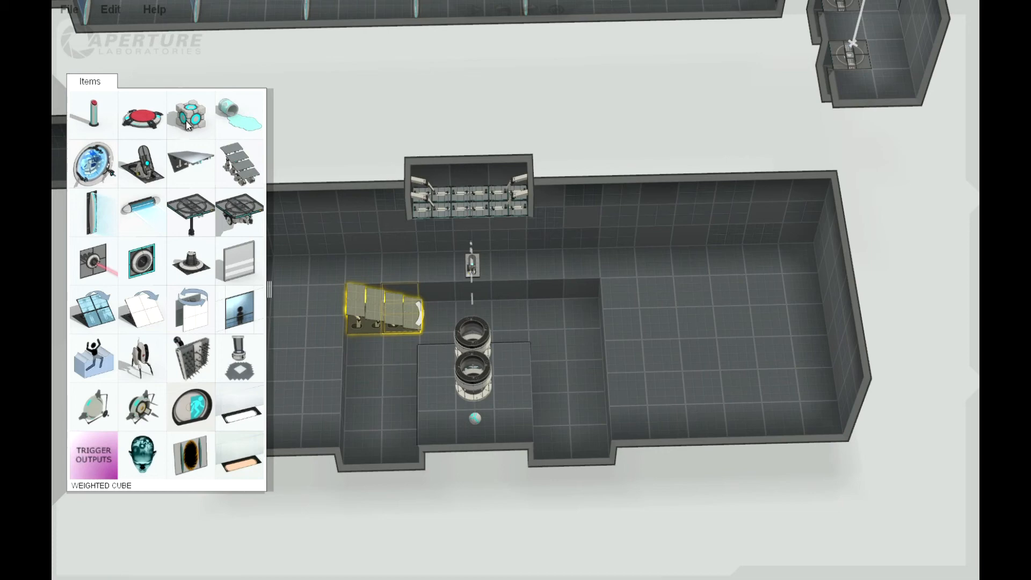
Place a floor button between the room's entrance and the pit, and set its button type to Cube.
left_click_drag(147, 110, 144, 134)
left_click(295, 305)
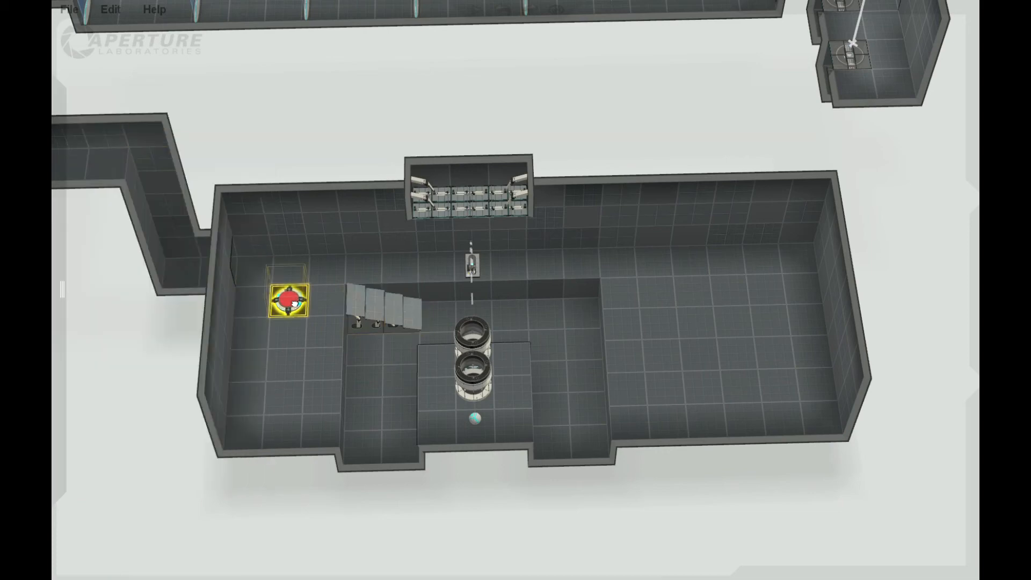
right_click_drag(296, 303, 328, 405)
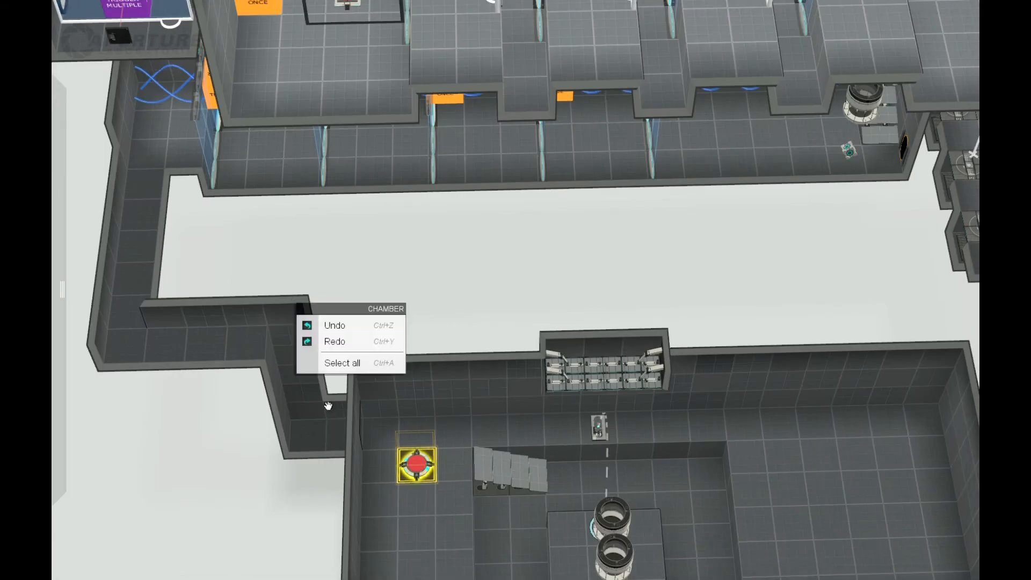
right_click(417, 463)
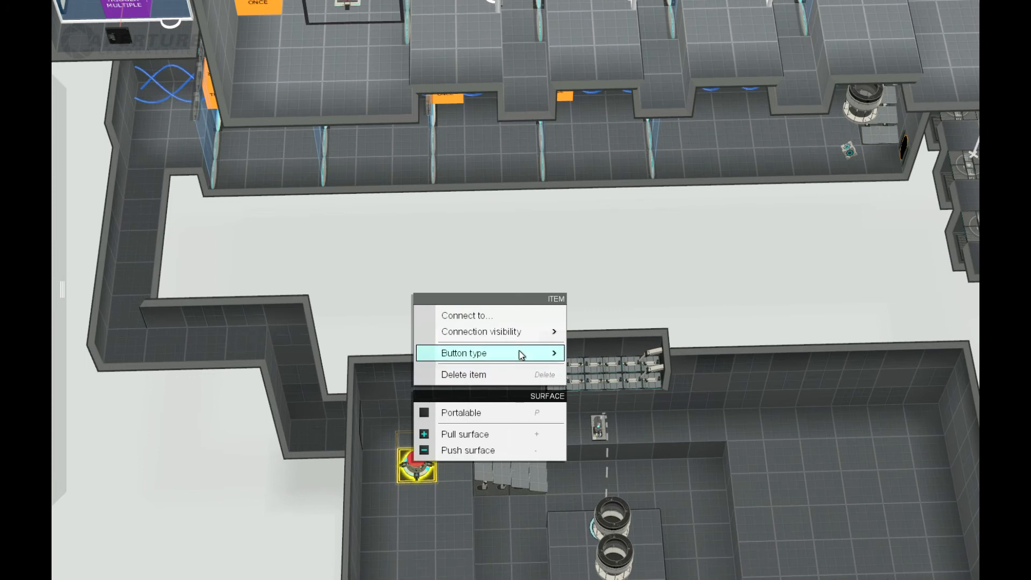
mouse_move(522, 353)
left_click(603, 372)
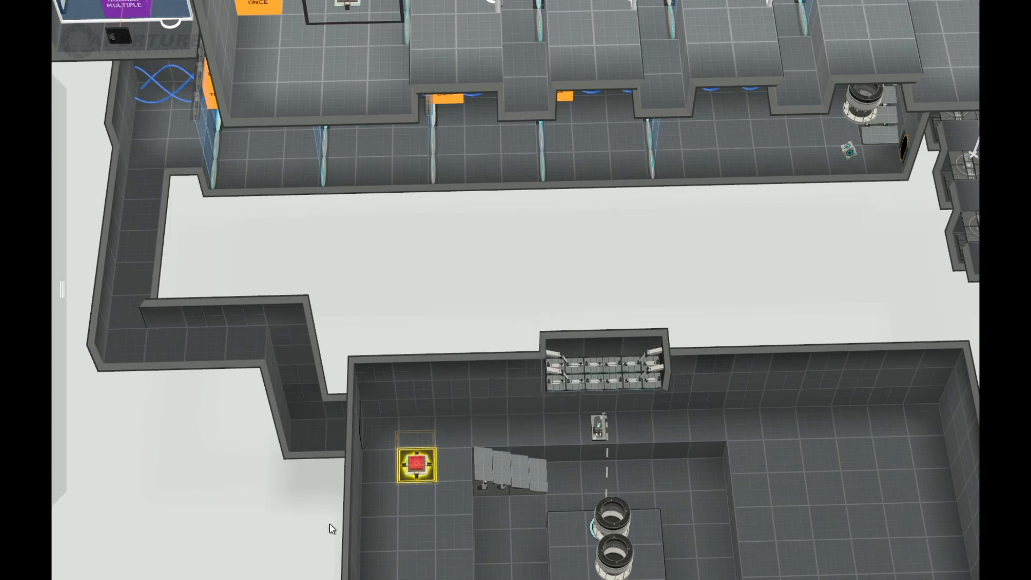
Place a fizzler across the room just beyond the pit's far edge and stretch it to full room height.
scroll(275, 509, "down", 3)
middle_click_drag(424, 517, 242, 467)
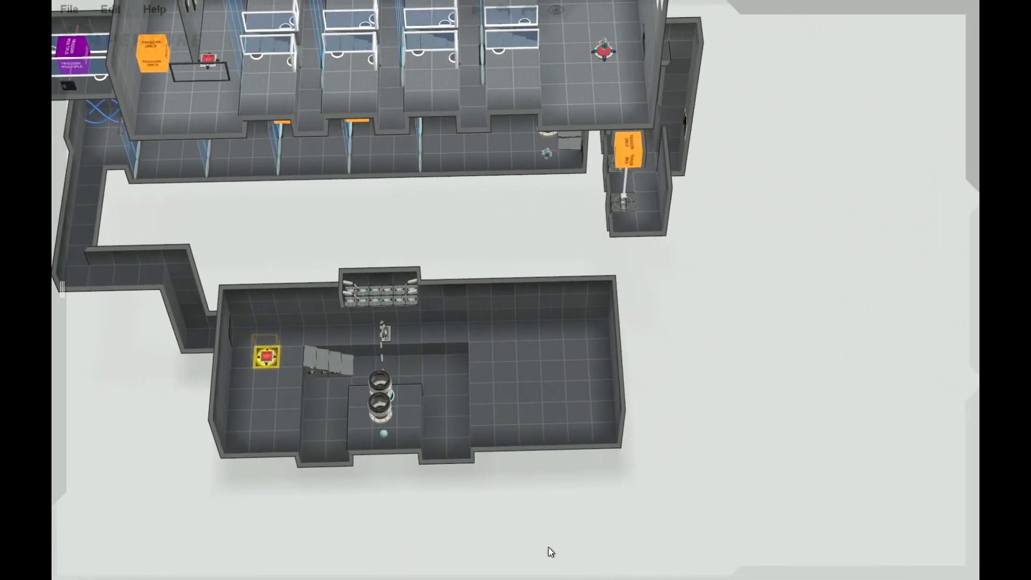
scroll(572, 518, "up", 2)
mouse_move(54, 159)
left_click_drag(120, 224, 467, 277)
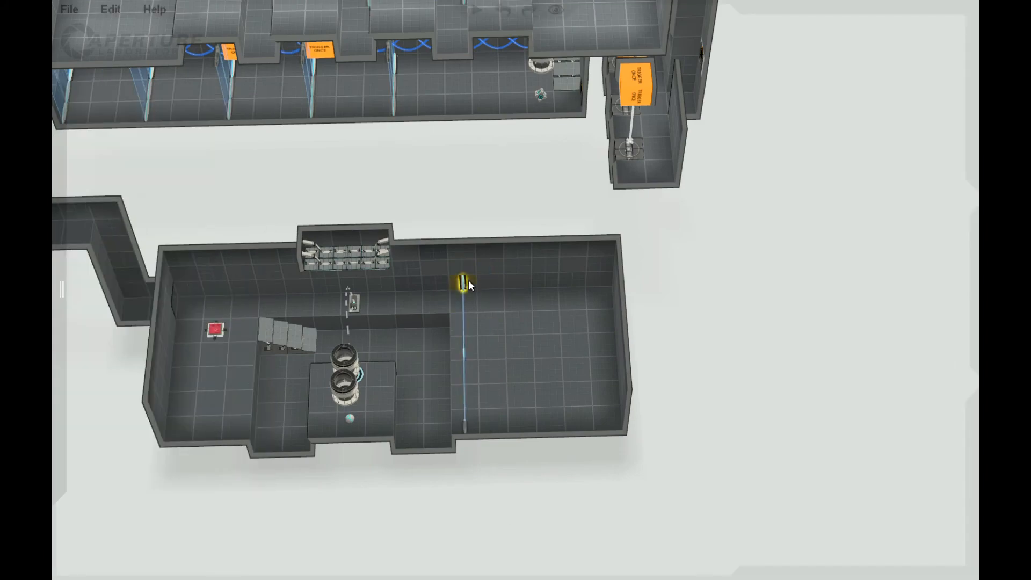
left_click_drag(555, 442, 552, 390)
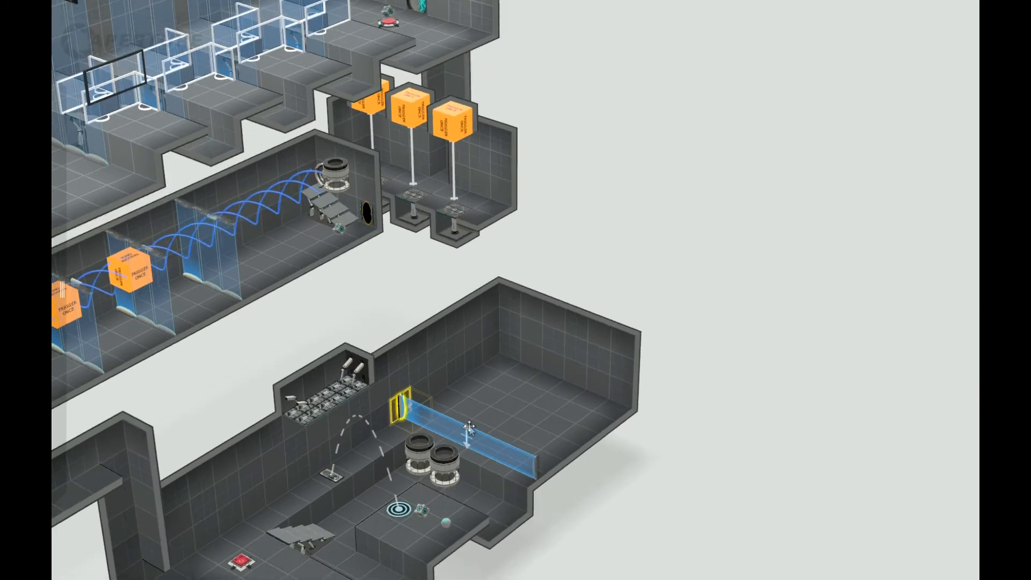
left_click_drag(461, 373, 459, 350)
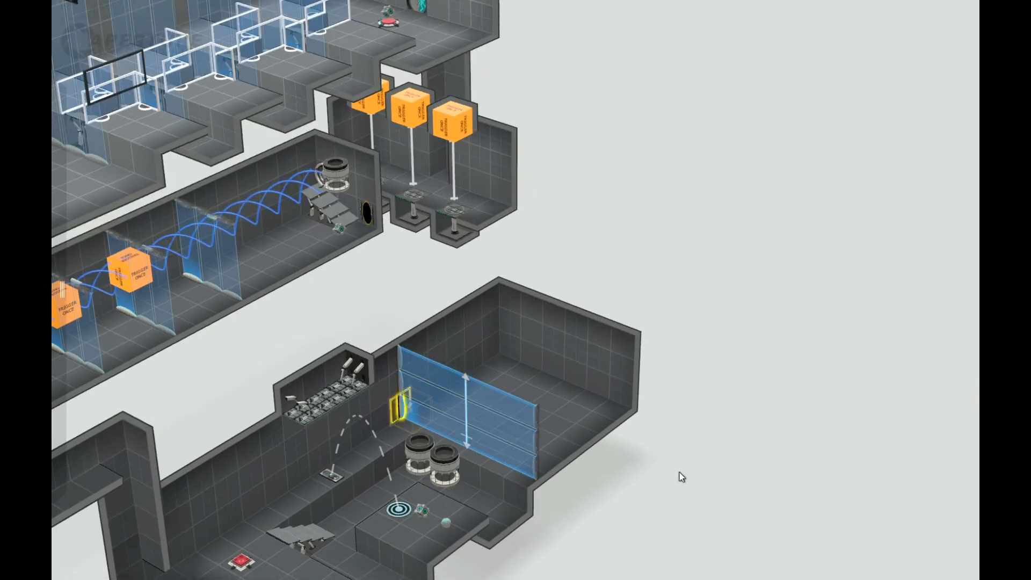
Place a floor button in the section behind the fizzler and set its button type to Sphere.
left_click_drag(681, 477, 535, 558)
mouse_move(68, 169)
left_click_drag(144, 124, 523, 352)
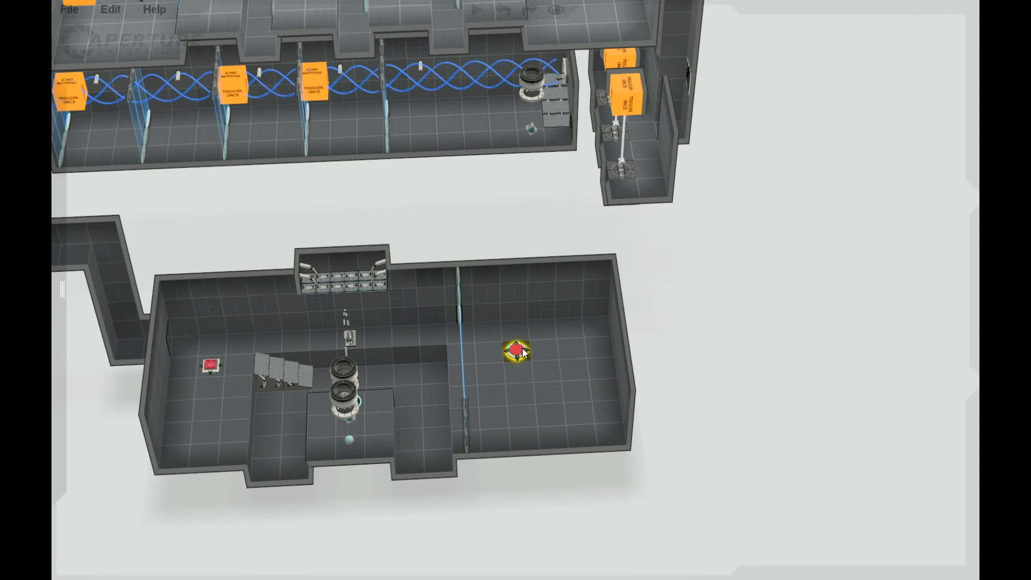
right_click(518, 351)
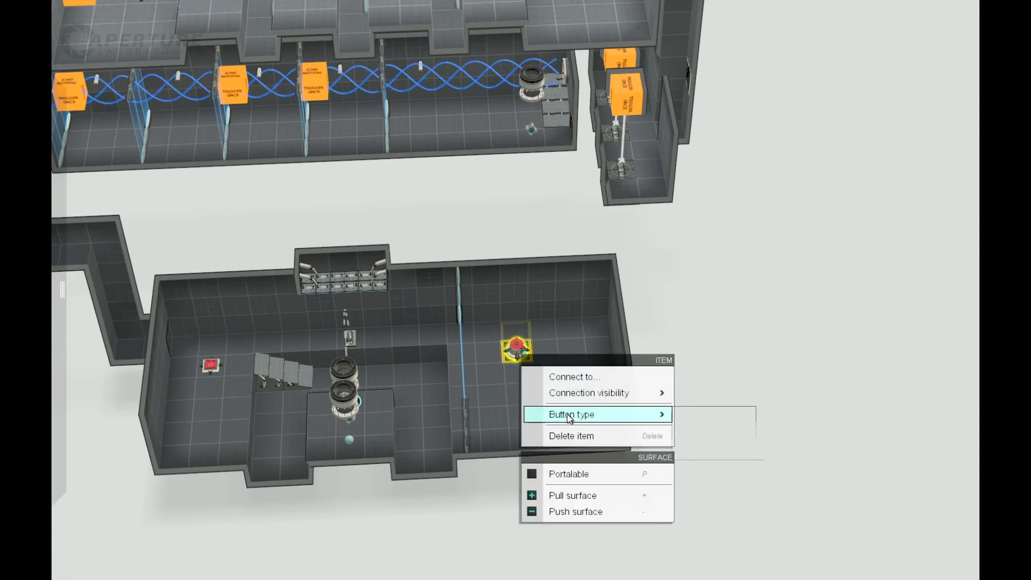
mouse_move(608, 412)
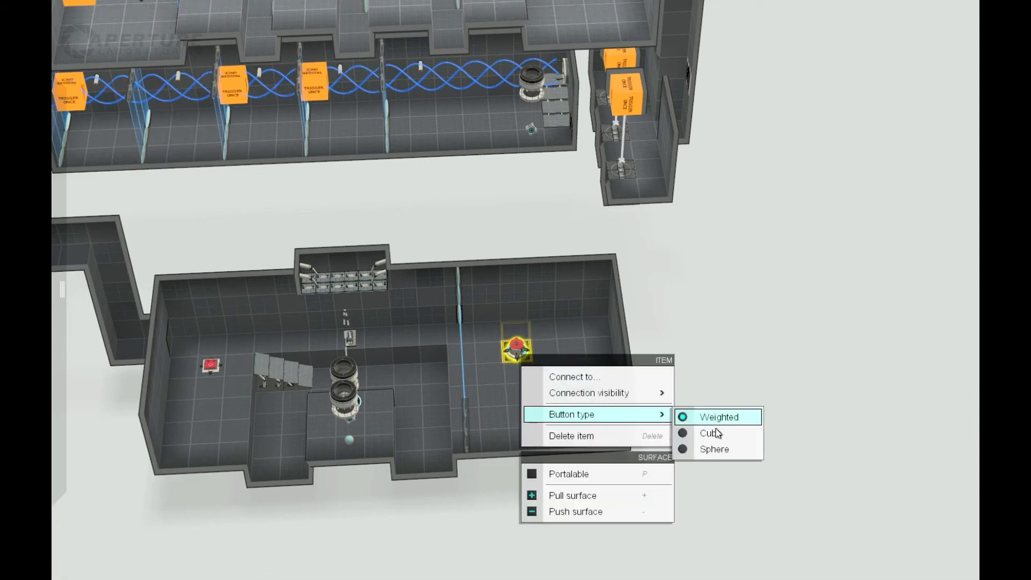
left_click(691, 492)
scroll(449, 510, "down", 4)
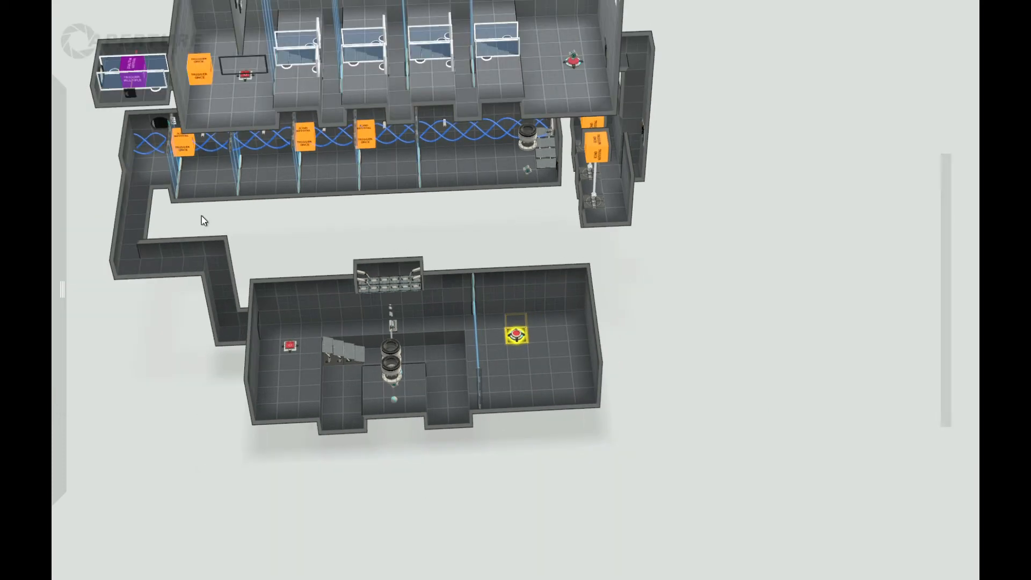
Place the chamber's exit door at floor level on the end wall, roughly in line with the sphere button.
left_click(579, 330)
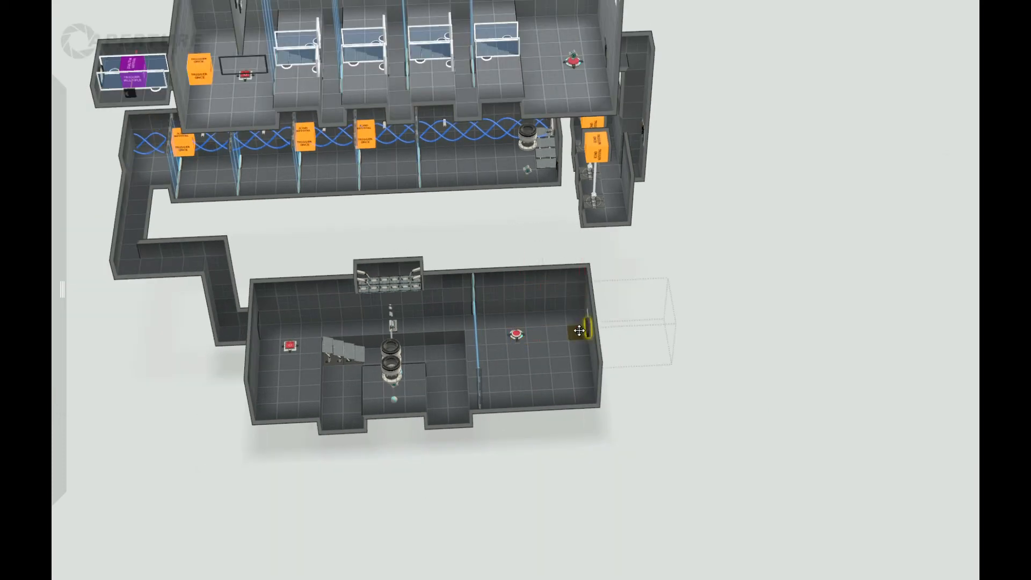
scroll(572, 515, "up", 3)
scroll(524, 542, "up", 2)
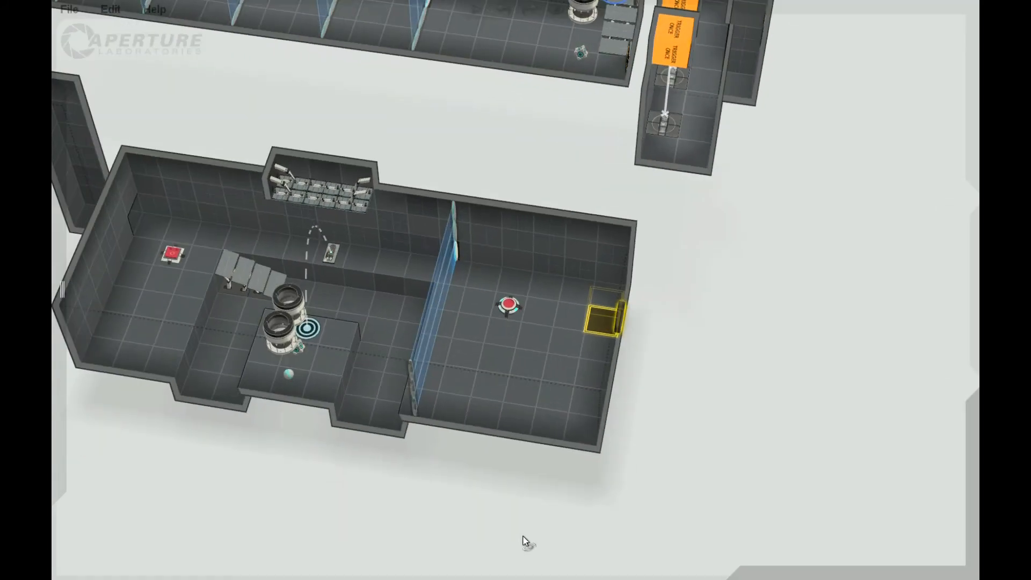
scroll(609, 516, "down", 2)
right_click_drag(580, 525, 566, 504)
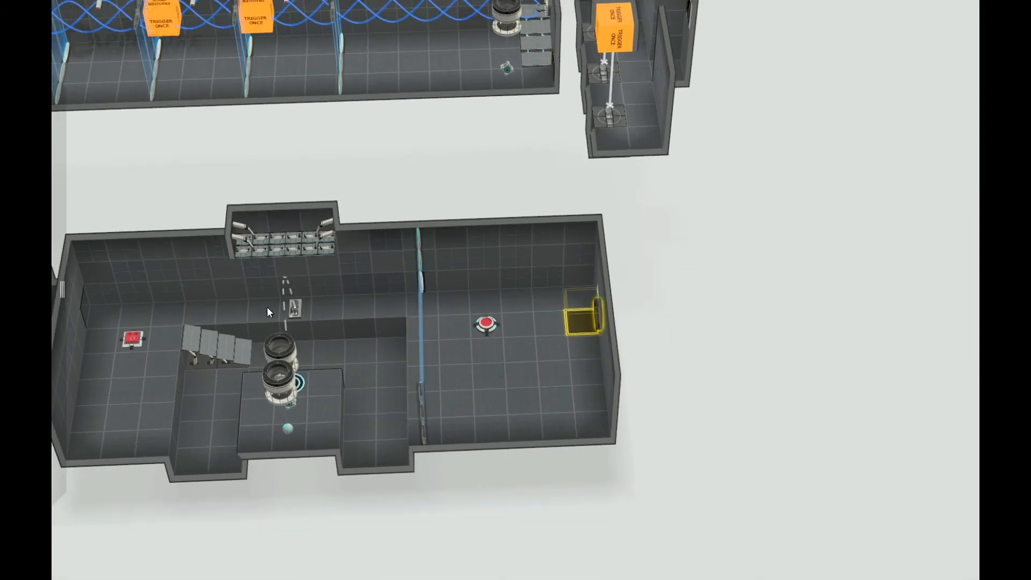
Build a partition beside the sphere button, parallel to the fizzler, with a full-height column and a header above an opening.
left_click(493, 417)
left_click(495, 357)
middle_click_drag(625, 415, 364, 390)
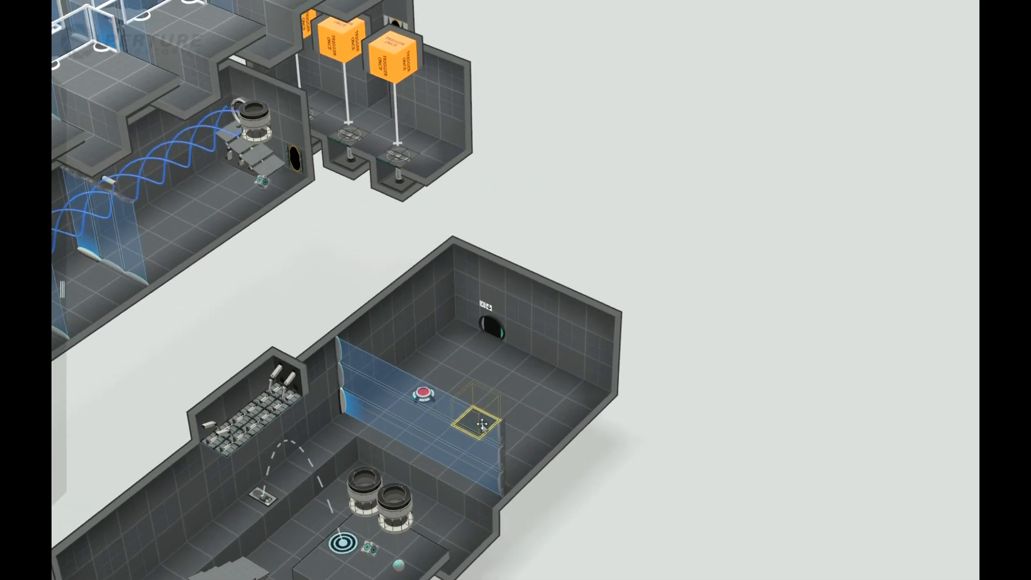
scroll(618, 440, "down", 5)
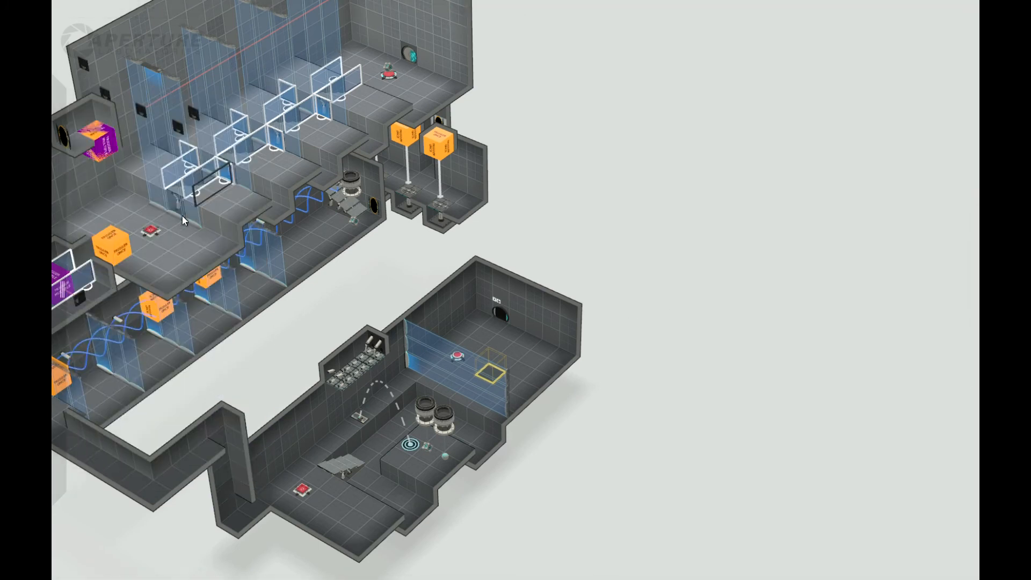
scroll(671, 347, "up", 5)
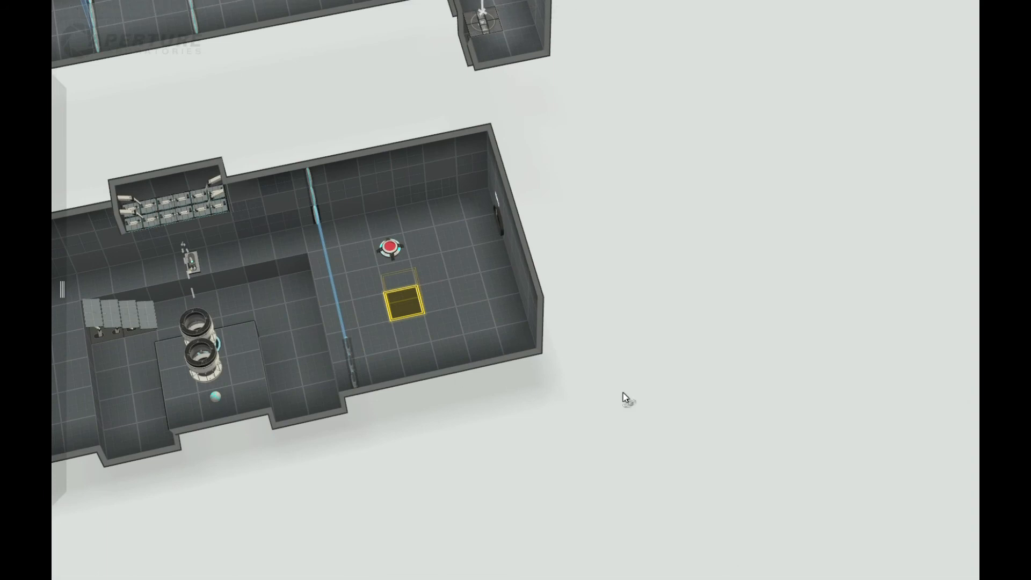
left_click_drag(622, 392, 446, 279)
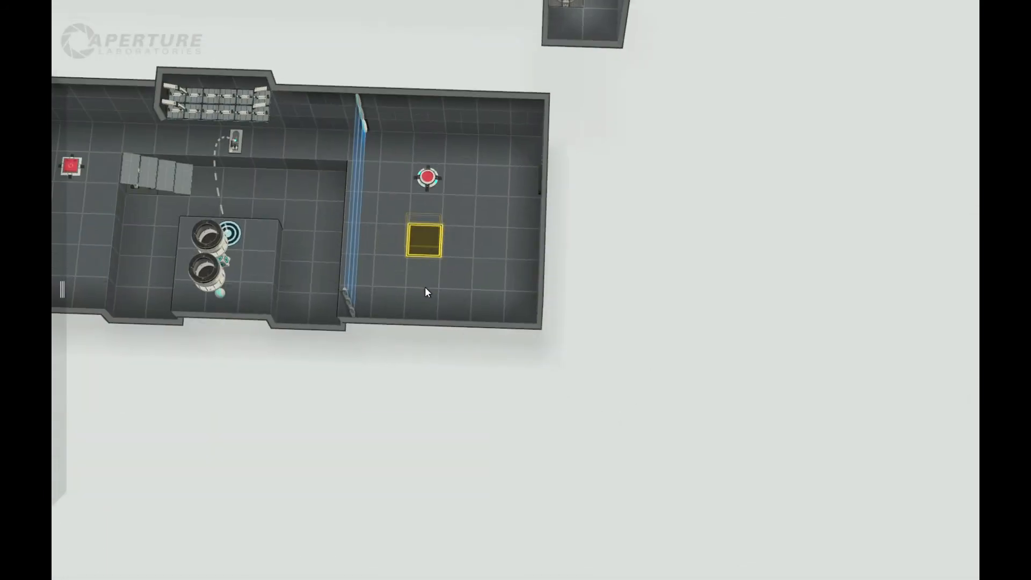
left_click_drag(428, 226, 585, 399)
left_click_drag(405, 397, 451, 395)
left_click_drag(711, 381, 527, 278)
left_click(527, 278)
left_click_drag(459, 412, 451, 450)
right_click_drag(452, 450, 430, 259)
left_click(433, 261)
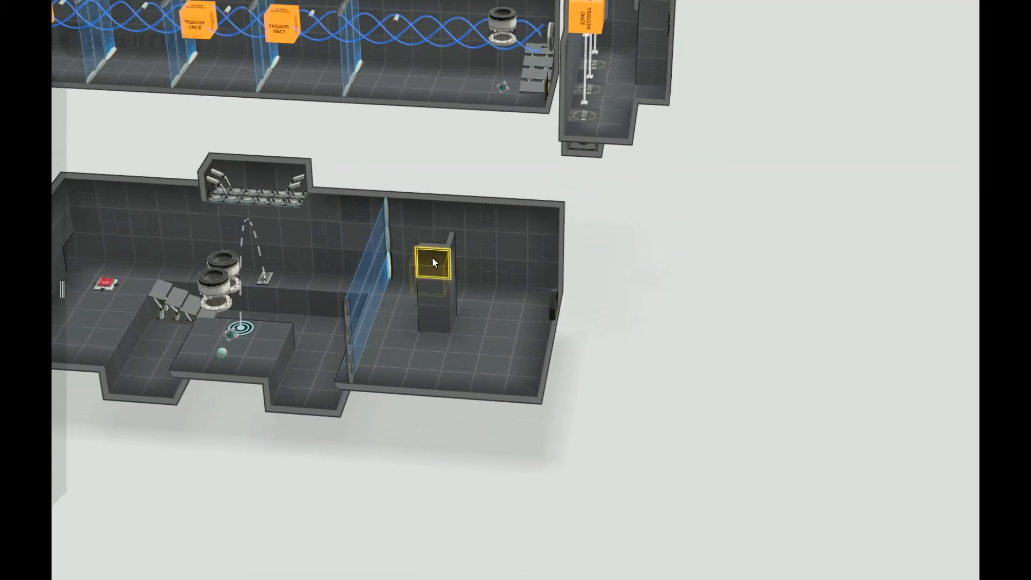
Place draw bridge panels in the opening below the partition's header and position them to fill it.
right_click(434, 262)
left_click(448, 304)
mouse_move(421, 446)
right_mouse_down()
mouse_move(456, 459)
mouse_move(396, 379)
mouse_move(488, 306)
mouse_move(520, 296)
right_mouse_up()
mouse_move(60, 174)
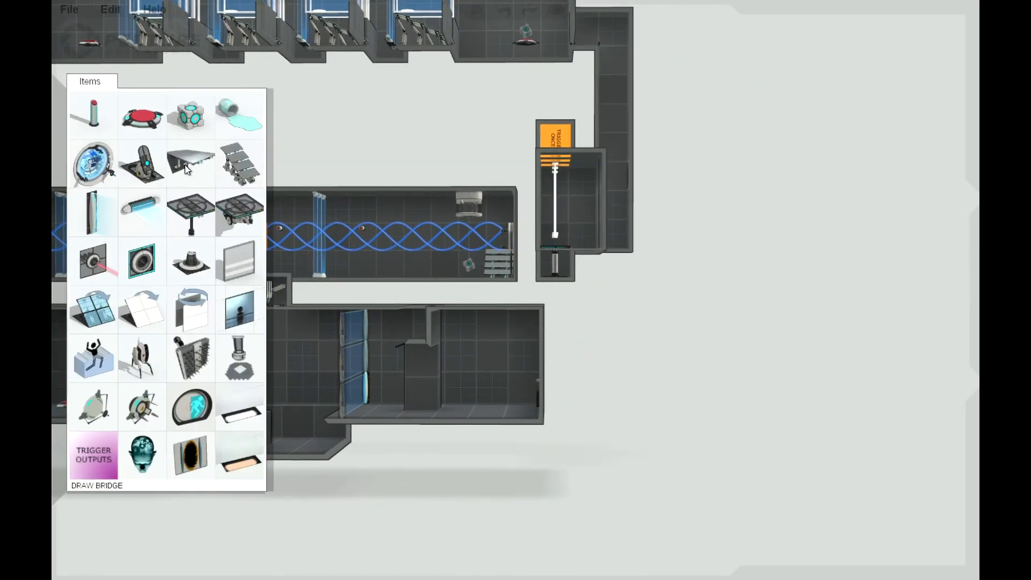
left_click_drag(427, 369, 404, 351)
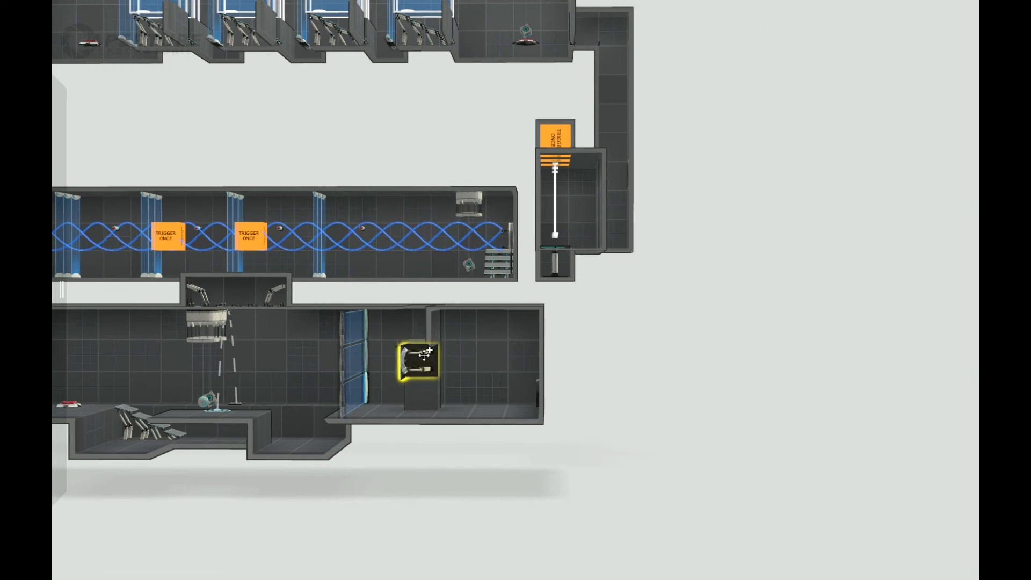
right_click_drag(580, 401, 307, 436)
right_click_drag(731, 496, 682, 483)
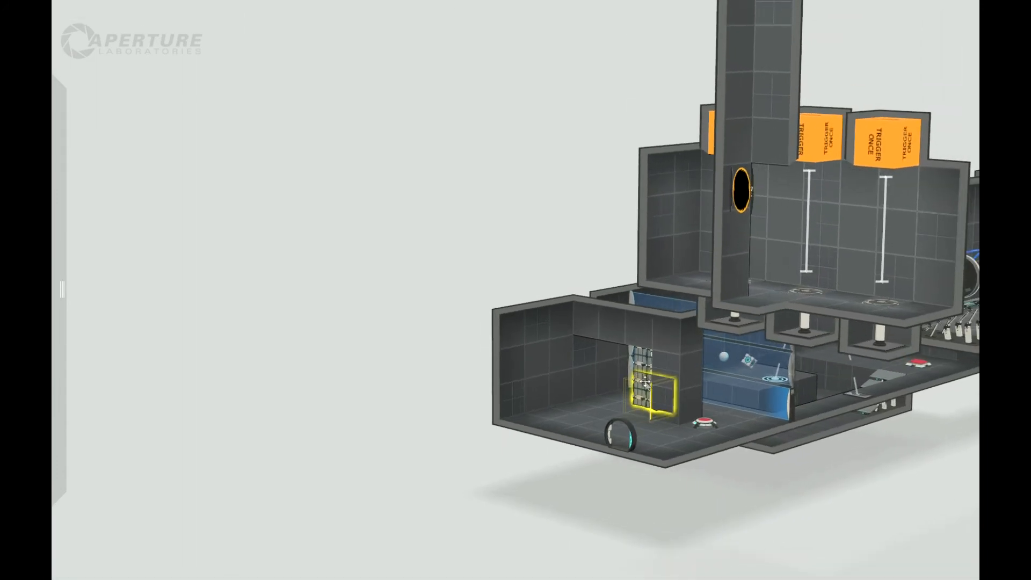
left_click_drag(643, 382, 610, 374)
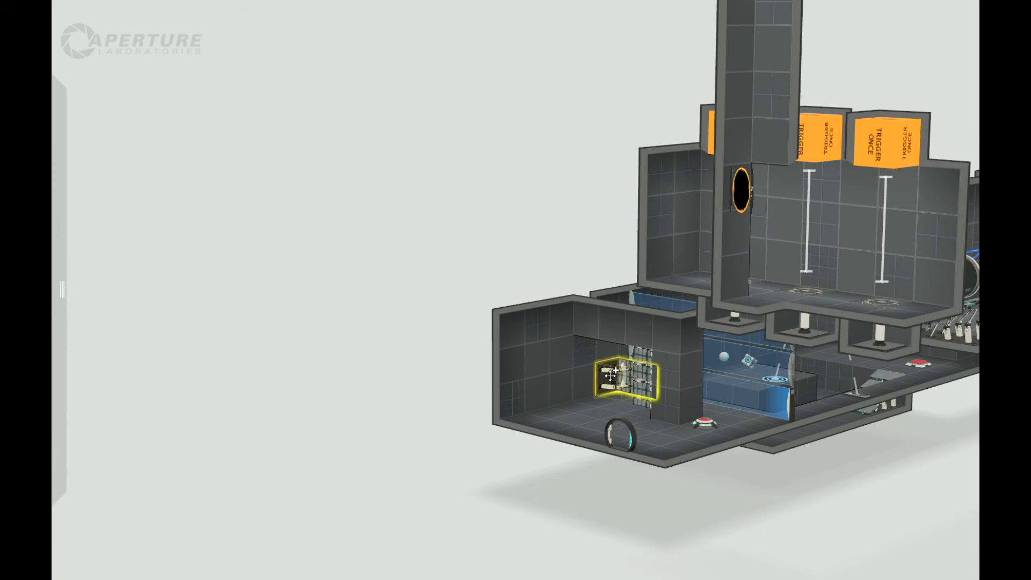
left_click_drag(610, 377, 583, 362, "ctrl")
Place an aerial faith plate on the floor facing the draw bridge panels, with its target on the header above them.
left_click_drag(454, 370, 506, 324)
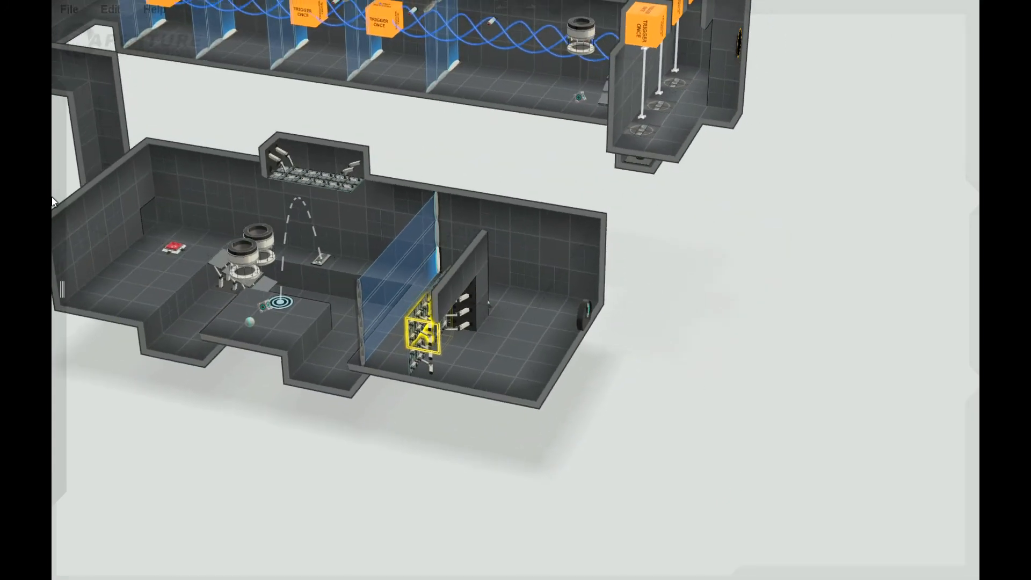
mouse_move(144, 172)
left_click_drag(171, 199, 459, 283)
left_click_drag(537, 488, 450, 439)
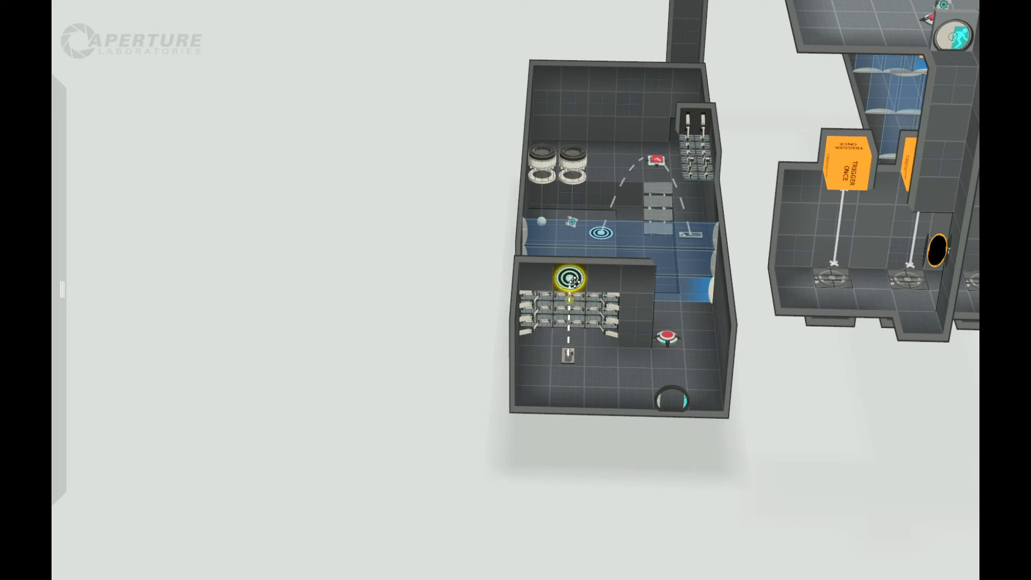
Raise the floor beyond the faith plate by one block and push that section's end wall outward to lengthen the room.
left_click_drag(604, 423, 703, 405)
left_click_drag(525, 385, 476, 327)
left_click_drag(493, 368, 494, 342)
middle_click_drag(493, 342, 690, 328)
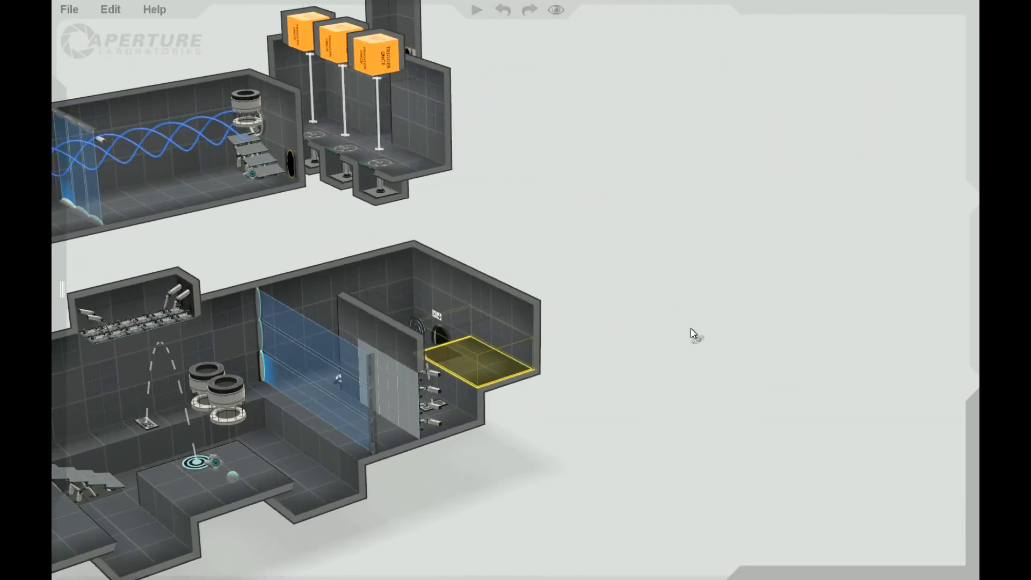
left_click(490, 310)
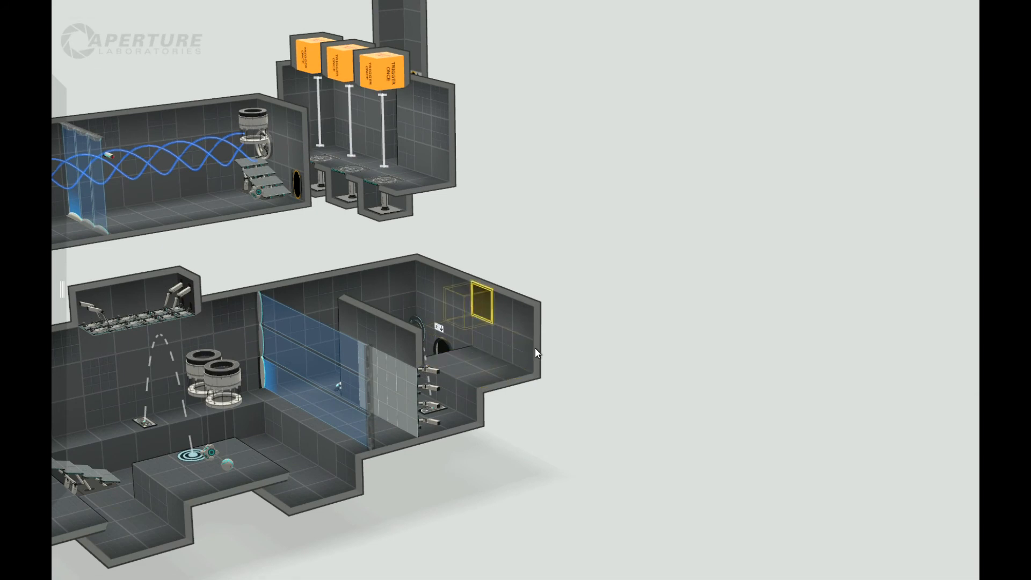
left_click_drag(524, 352, 596, 327)
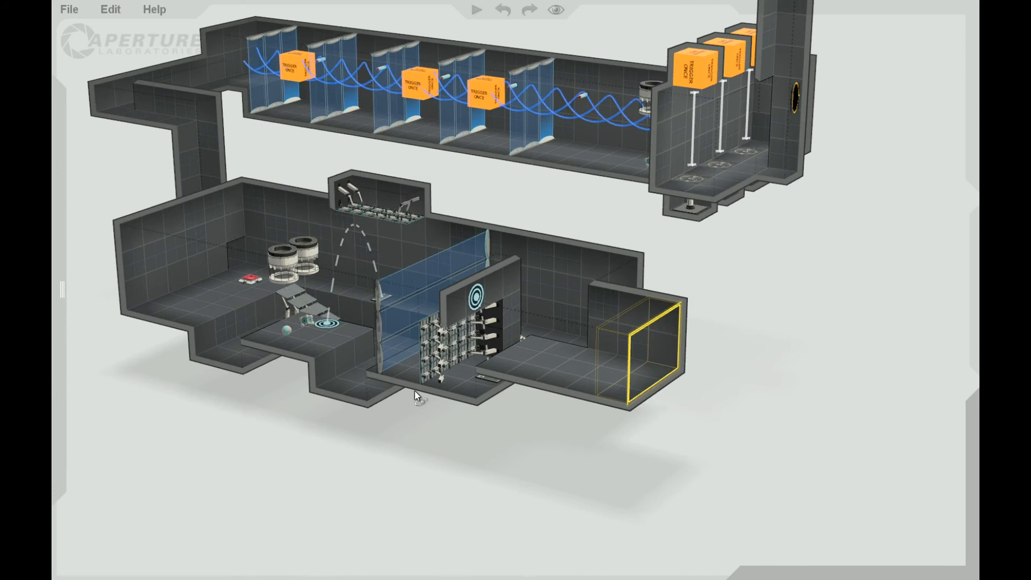
Place a second aerial faith plate on the header wall above the draw bridge panels, launching toward the room extension.
middle_click_drag(415, 392, 353, 362)
mouse_move(53, 159)
left_click_drag(154, 181, 435, 262)
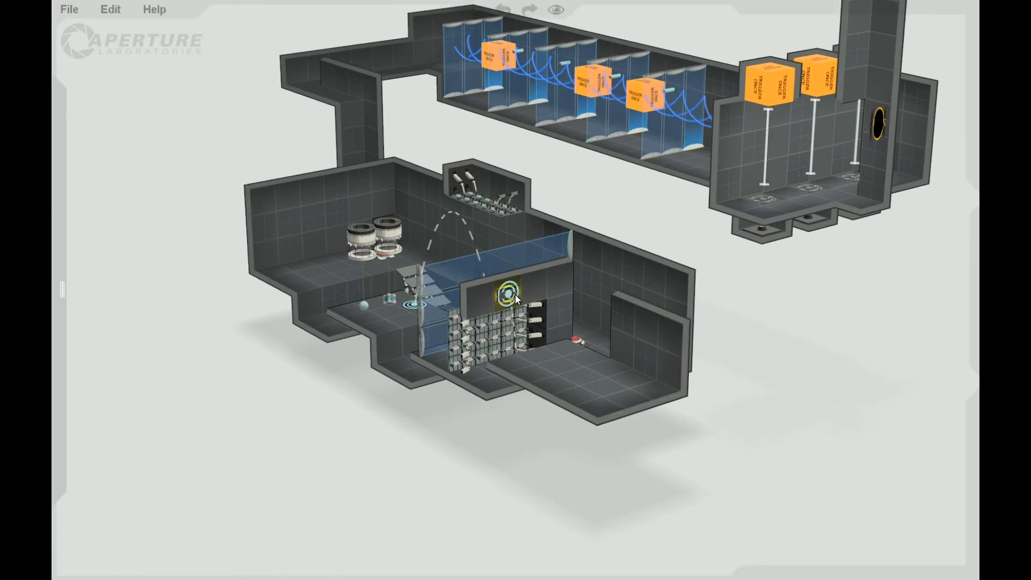
left_click(564, 382)
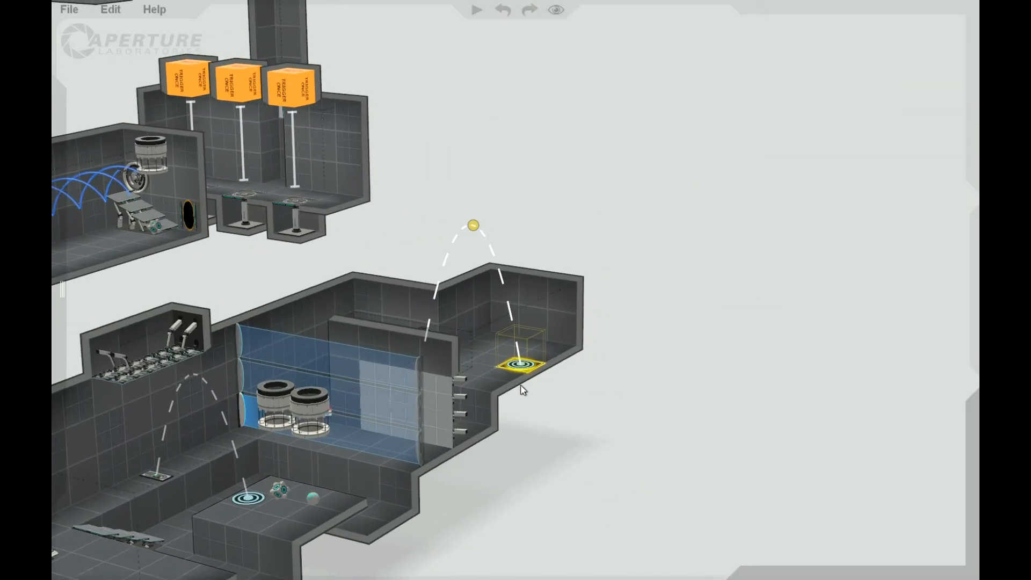
Move the second faith plate's target onto the extension's end wall and flatten its launch arc.
left_click_drag(518, 364, 531, 319)
scroll(533, 317, "up", 3)
left_click(537, 298)
left_click_drag(599, 439, 562, 408)
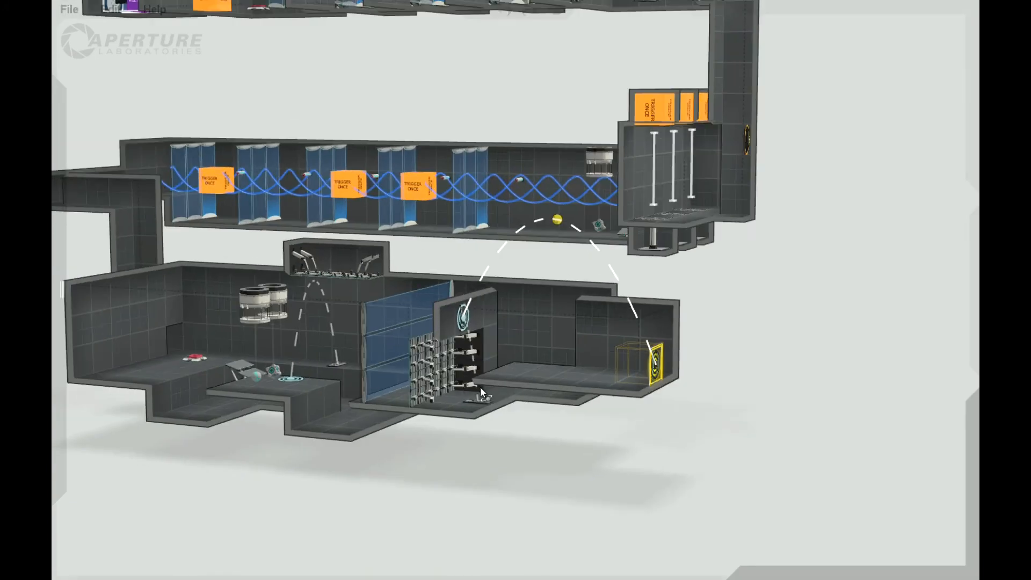
middle_click_drag(480, 392, 541, 285)
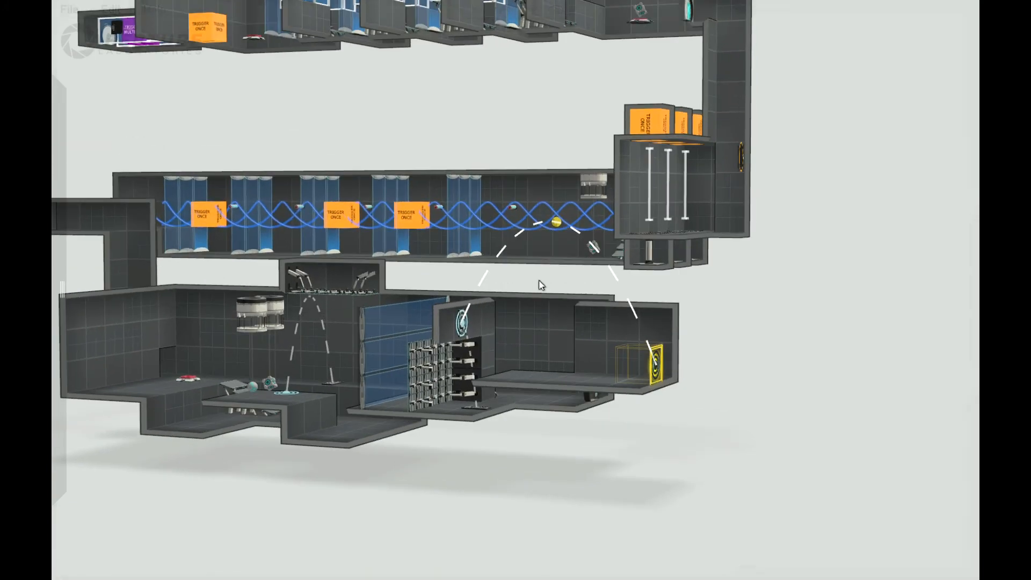
left_click_drag(561, 223, 556, 336)
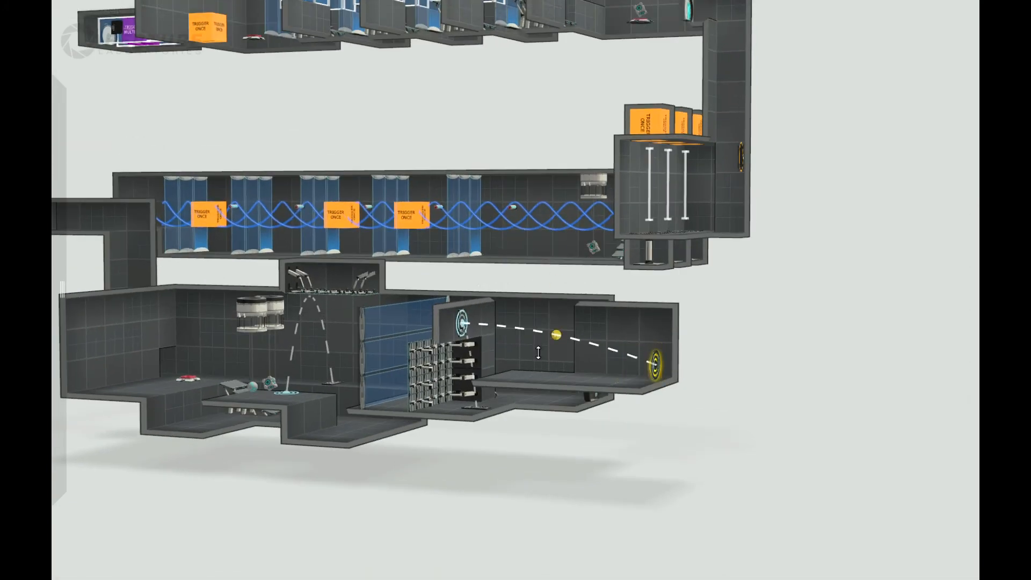
Raise the ceiling by one block over the section between the header wall and the extension's end wall.
middle_click_drag(644, 316, 644, 360)
left_click_drag(627, 336, 466, 293)
double_click(454, 313)
middle_click_drag(743, 385, 476, 343)
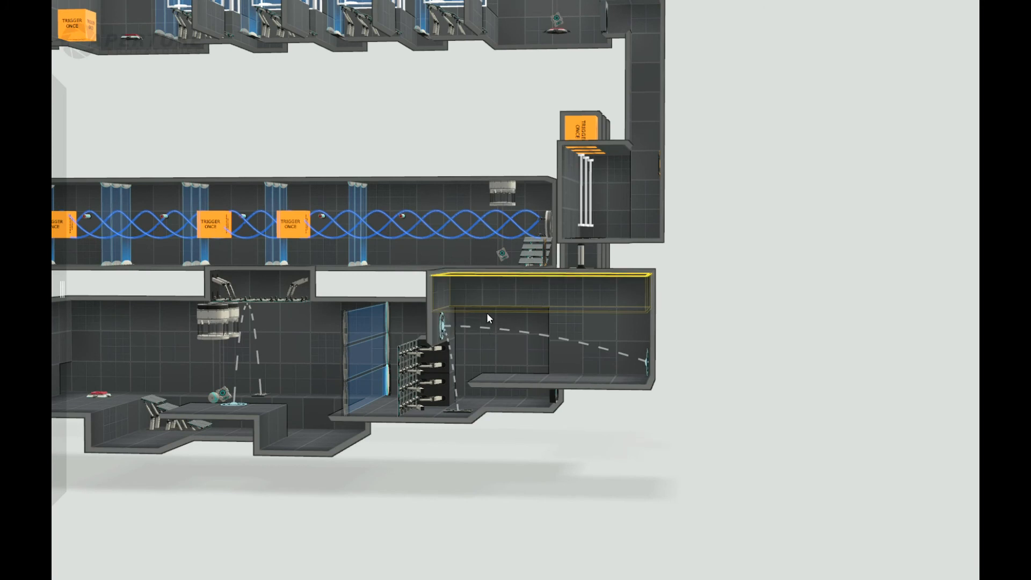
middle_click_drag(731, 378, 800, 484)
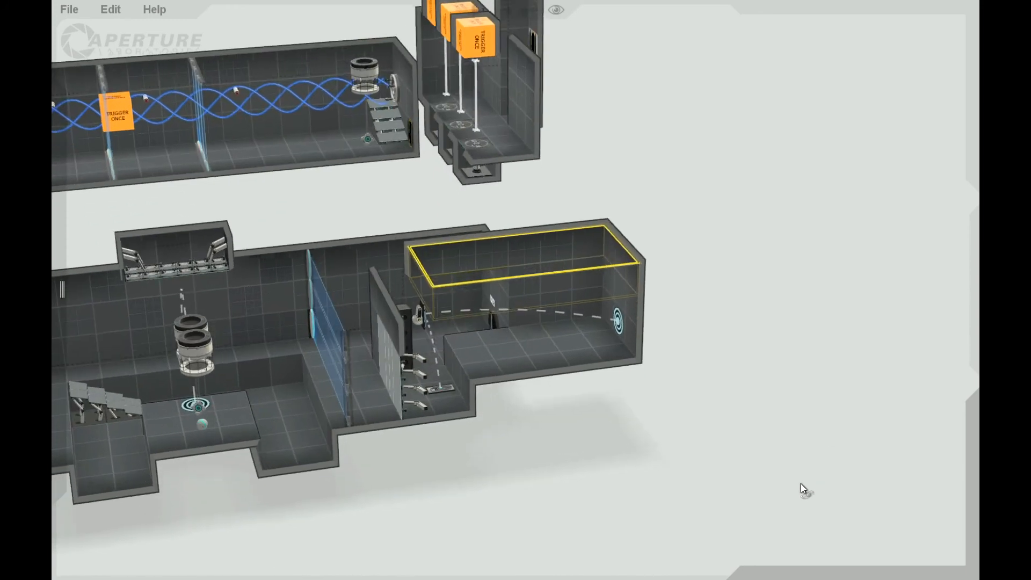
middle_click_drag(650, 386, 712, 396)
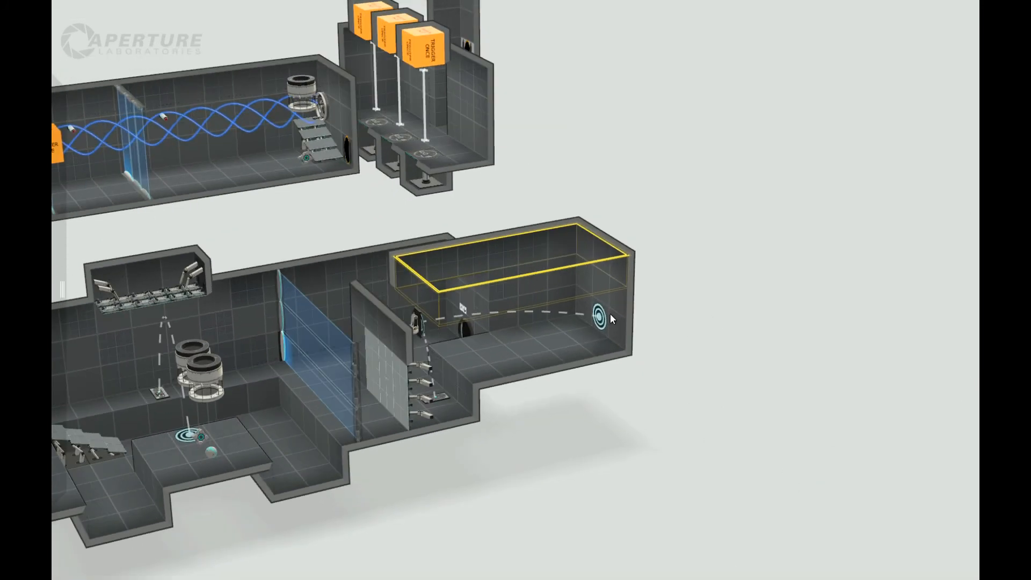
Move the end-wall target and the faith plate on the header wall up one tile each.
left_click_drag(599, 316, 597, 294)
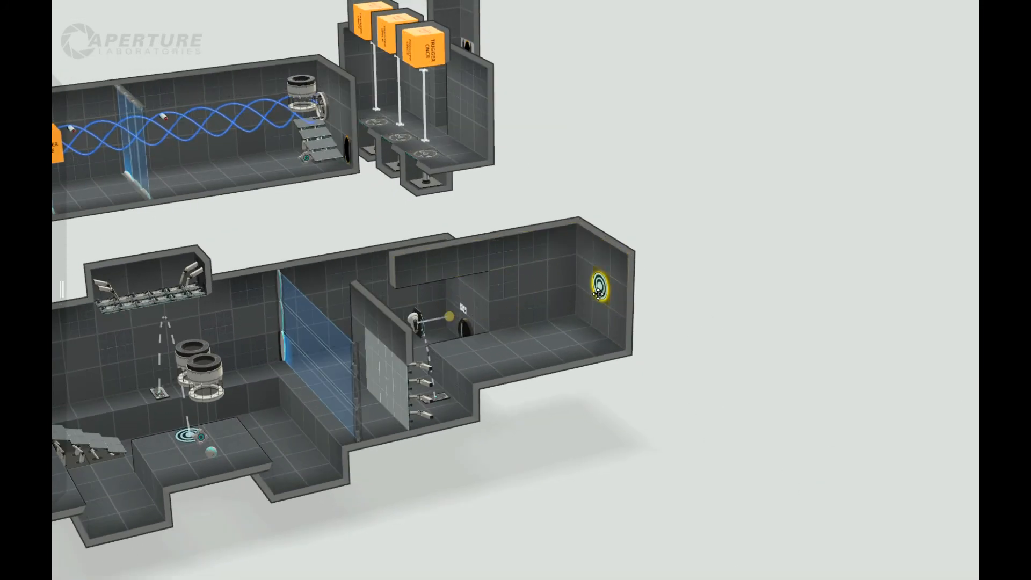
scroll(553, 460, "down", 5)
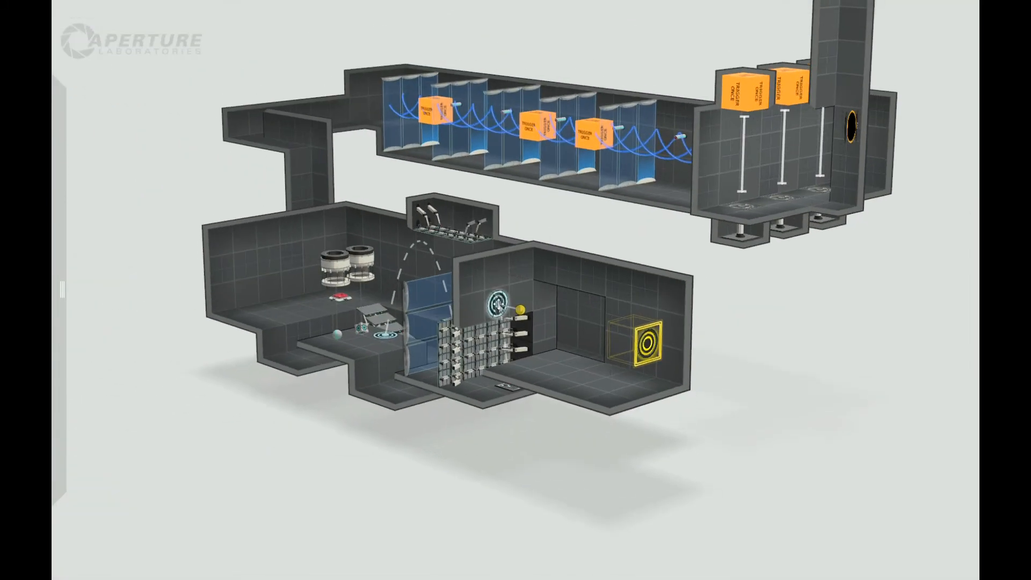
left_click_drag(498, 305, 497, 271)
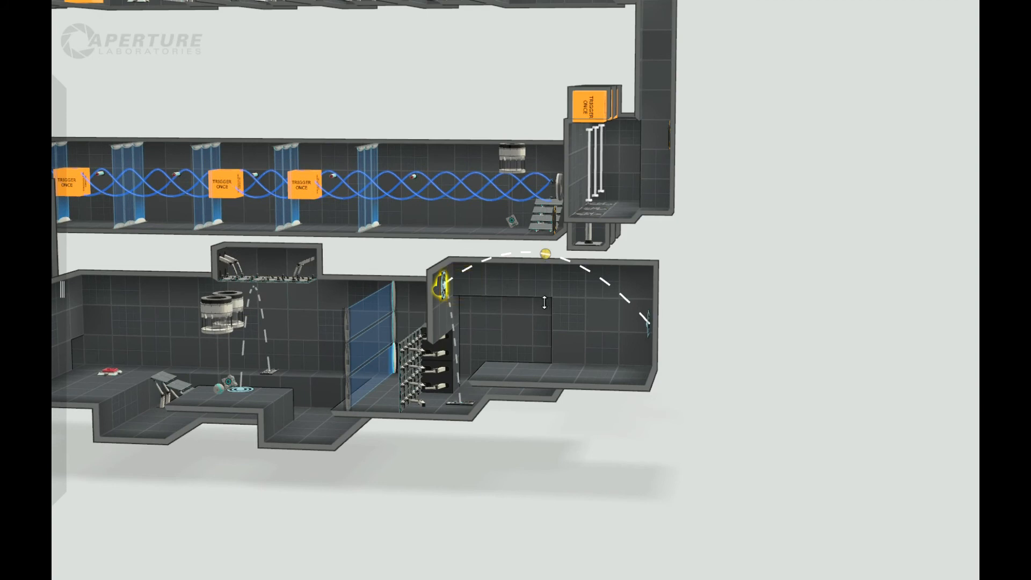
Raise the faith-plate section's ceiling by another block above the wall-mounted plate.
left_click_drag(544, 302, 600, 497)
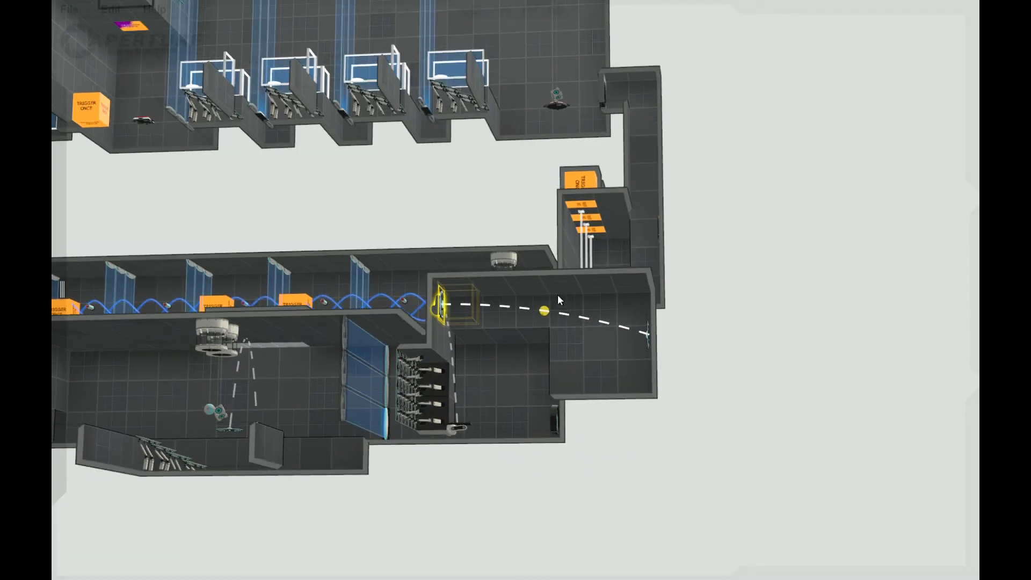
left_click(561, 274)
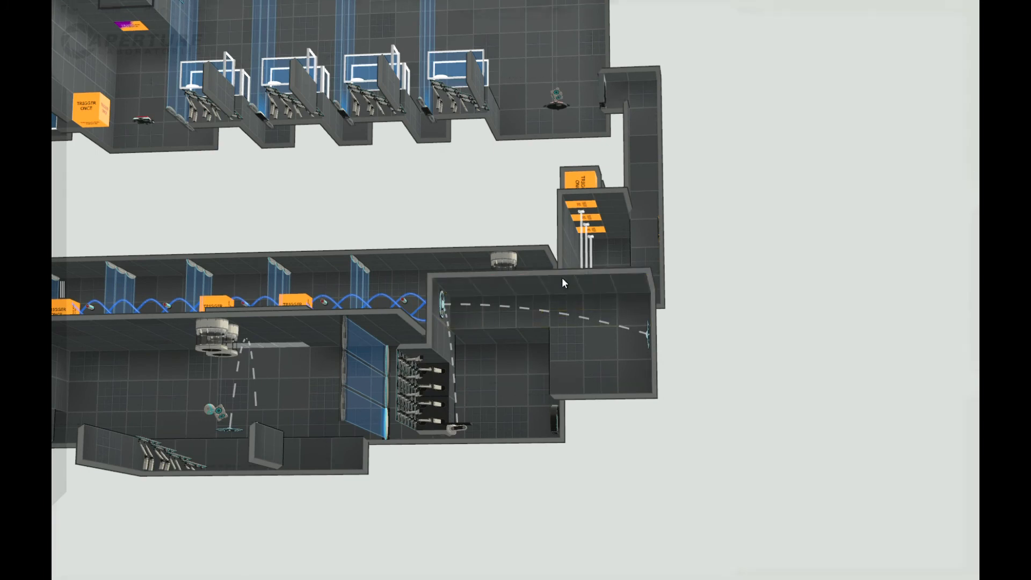
left_click_drag(571, 283, 574, 261)
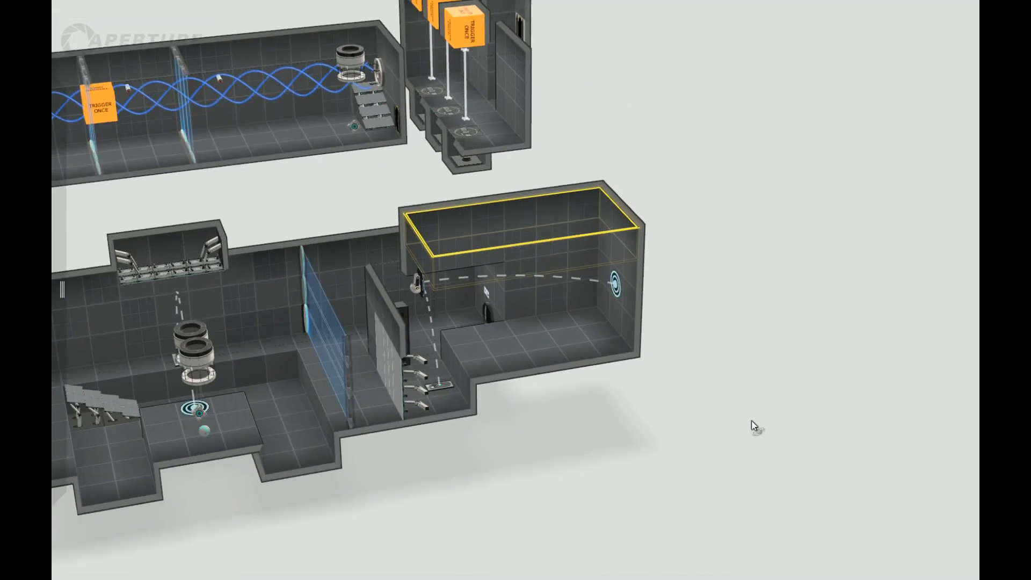
middle_click_drag(752, 421, 579, 402)
middle_click_drag(608, 349, 748, 571)
Fill in the opening beside the raised floor to wall off the sphere button and exit door from the faith-plate room.
double_click(358, 284)
left_click_drag(357, 269, 337, 354)
middle_click_drag(585, 410, 471, 409)
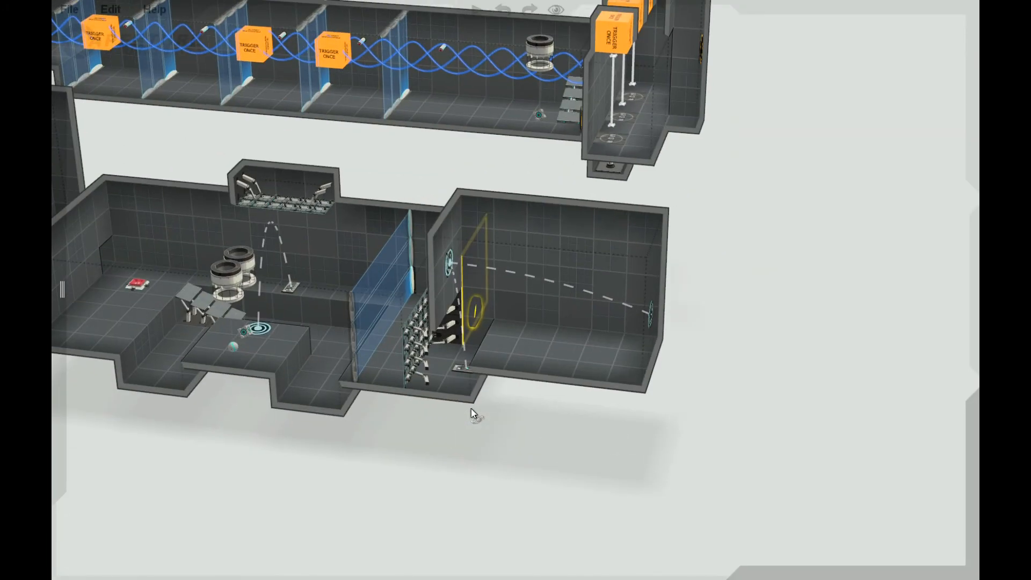
left_click(518, 302)
left_click_drag(522, 296, 495, 390)
middle_click_drag(601, 416, 505, 317)
left_click(313, 351)
Dig a one-block recess into each of the two facing side walls of the faith-plate room.
left_click(542, 285)
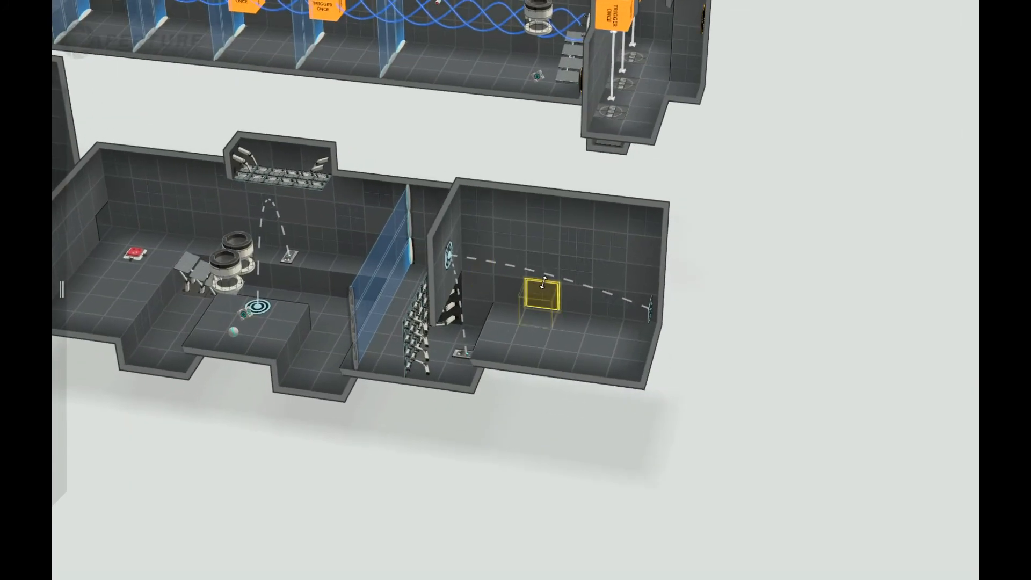
middle_click_drag(757, 283, 527, 324)
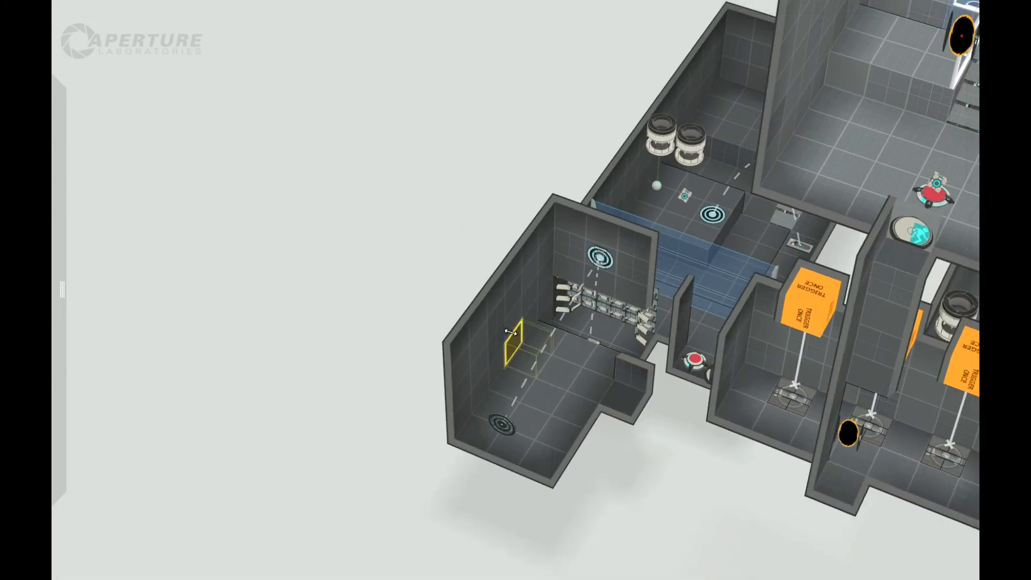
middle_click_drag(273, 276, 261, 274)
Cover the recesses in the faith-plate room's two side walls with white wall panels facing each other.
mouse_move(56, 130)
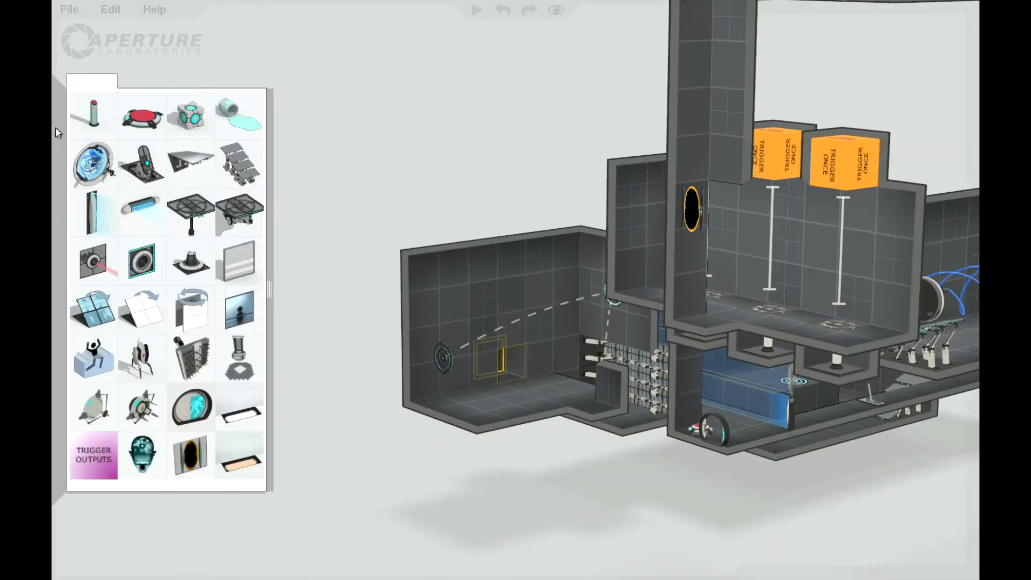
left_click_drag(206, 179, 263, 248)
middle_click_drag(369, 290, 412, 334)
left_click_drag(499, 354, 654, 344, "shift")
left_click_drag(720, 419, 704, 424)
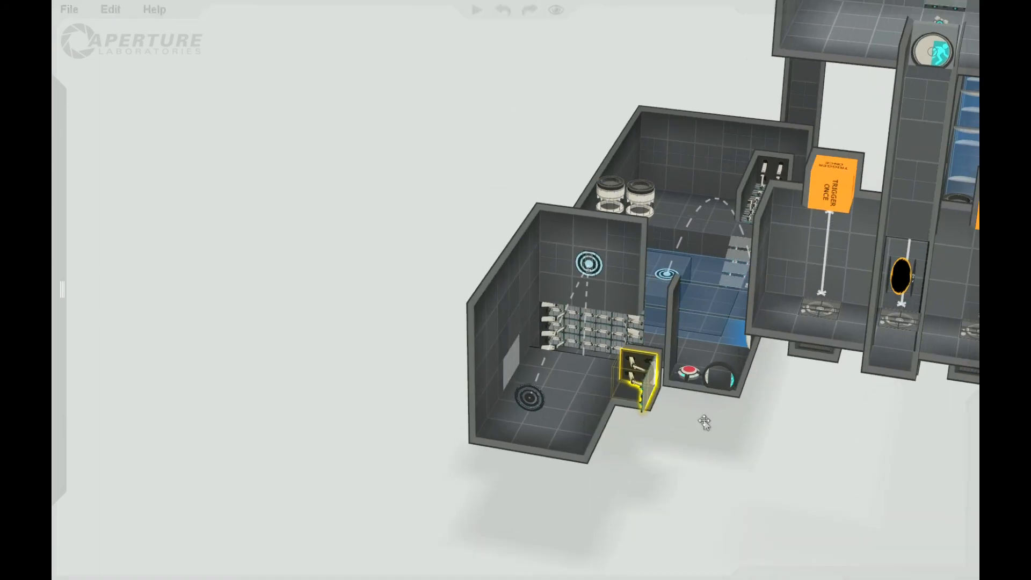
scroll(703, 423, "up", 4)
left_click_drag(623, 517, 564, 521)
scroll(327, 381, "down", 5)
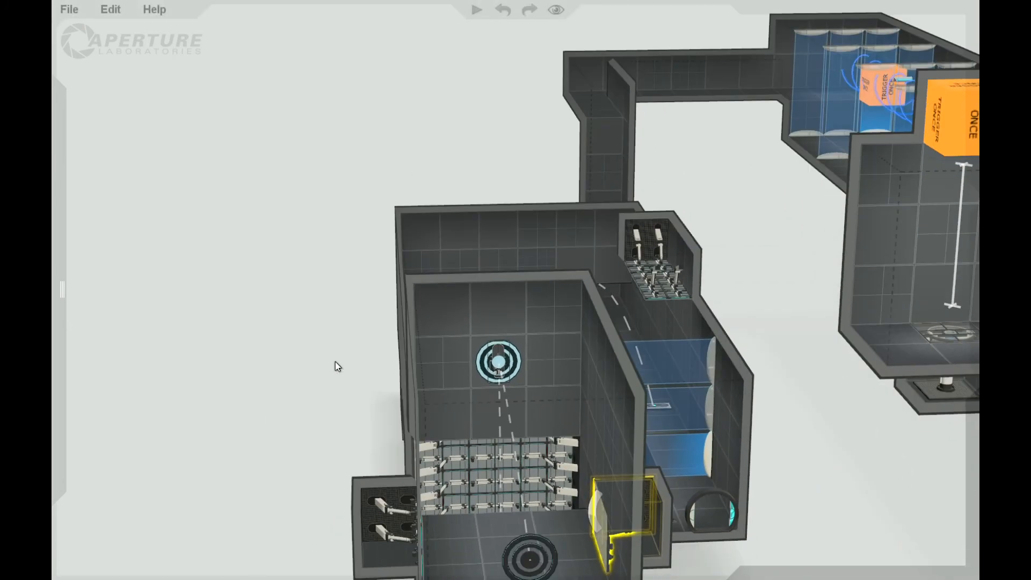
scroll(631, 520, "up", 1)
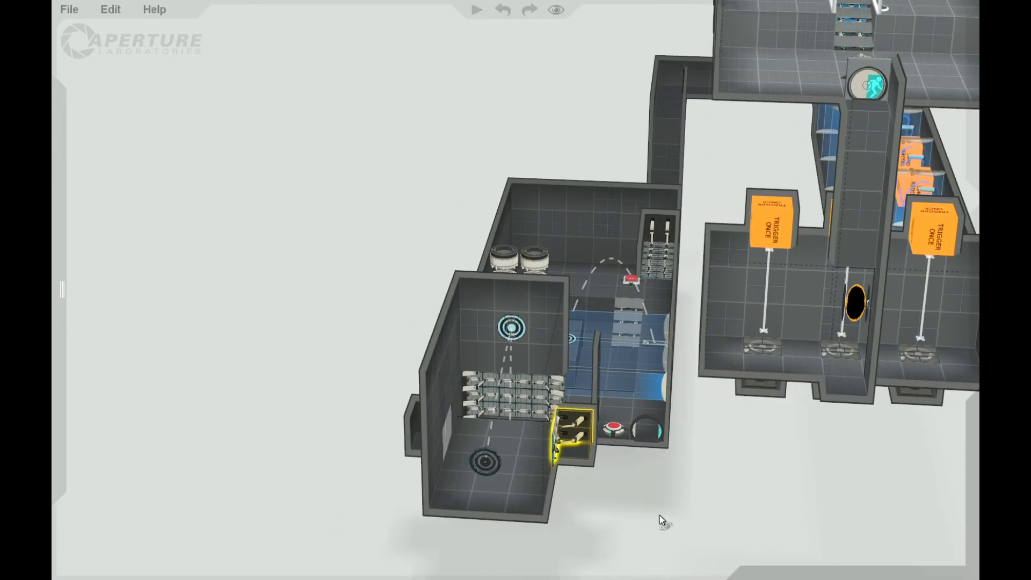
left_click_drag(660, 517, 679, 500)
left_click_drag(606, 506, 722, 531)
Place a Trigger Once at the target on the faith-plate room's end wall and make the wall surface below it white.
mouse_move(62, 322)
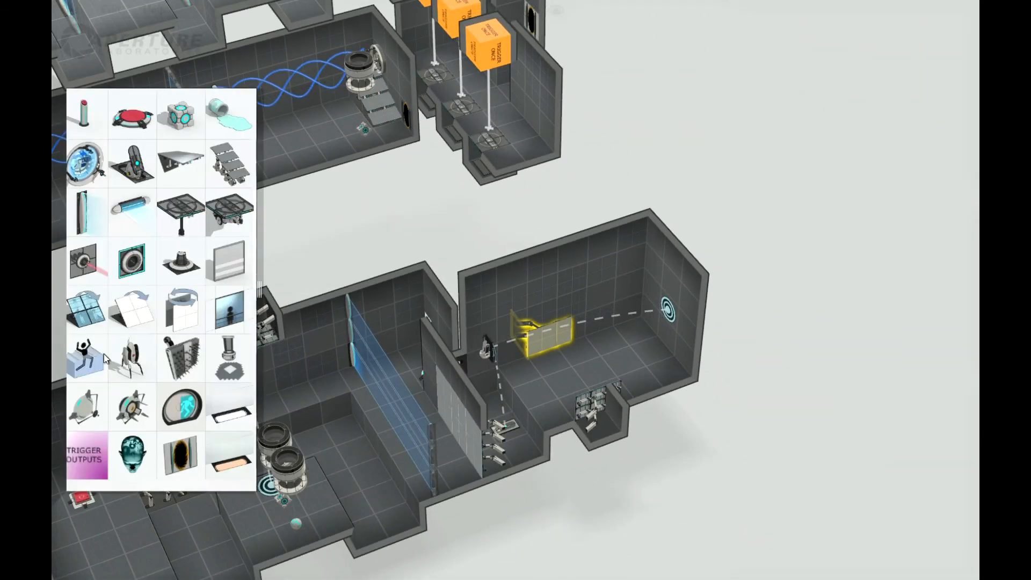
left_click_drag(91, 455, 667, 309)
left_click_drag(780, 352, 648, 403)
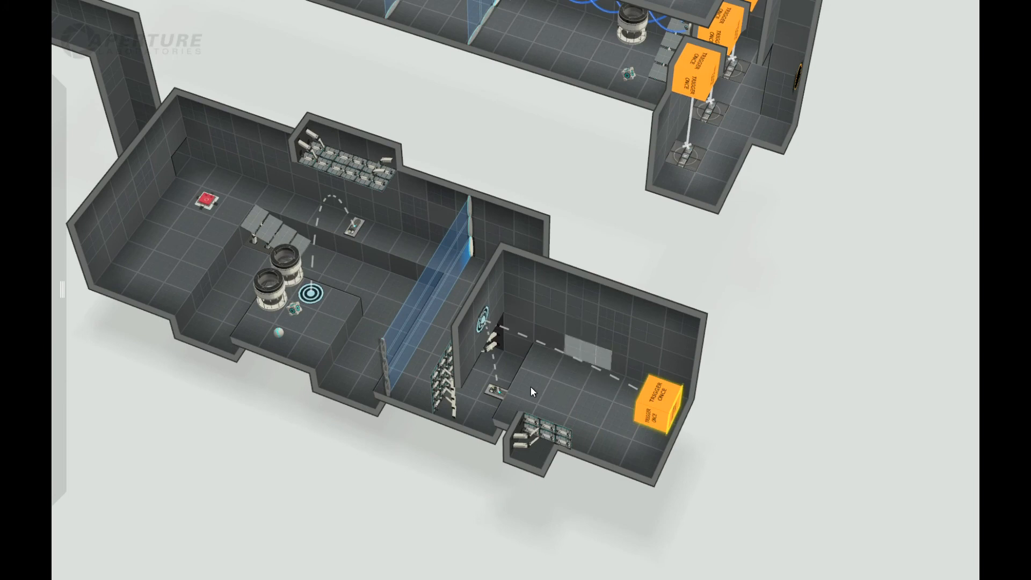
left_click_drag(501, 500, 630, 350)
right_click_drag(629, 350, 626, 322)
right_click_drag(782, 482, 684, 413)
left_click_drag(728, 431, 683, 403)
left_click(707, 427)
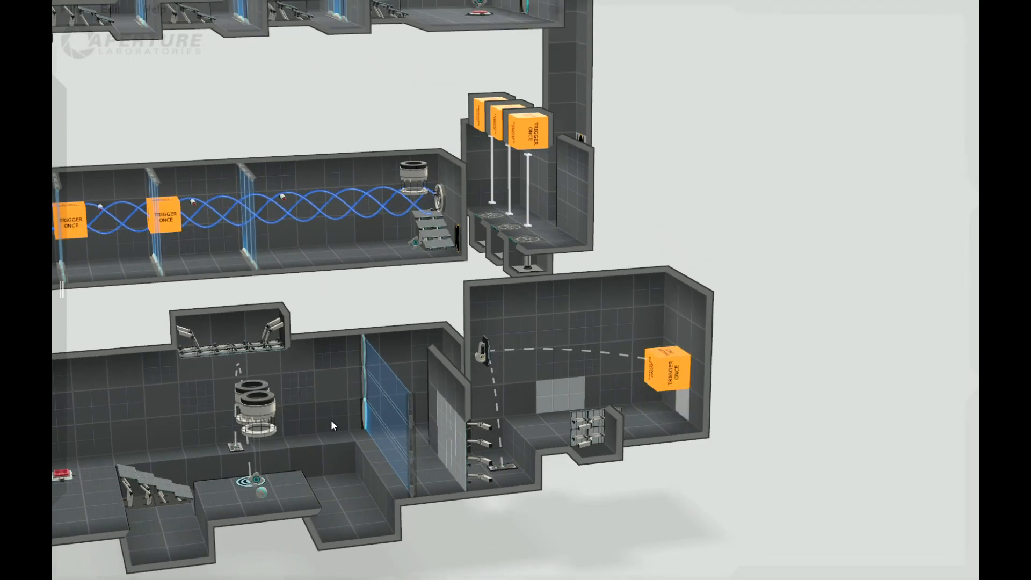
Examine the whole chamber's layout, from the auto portal and triggers of the first room down to the faith-plate room.
mouse_move(59, 285)
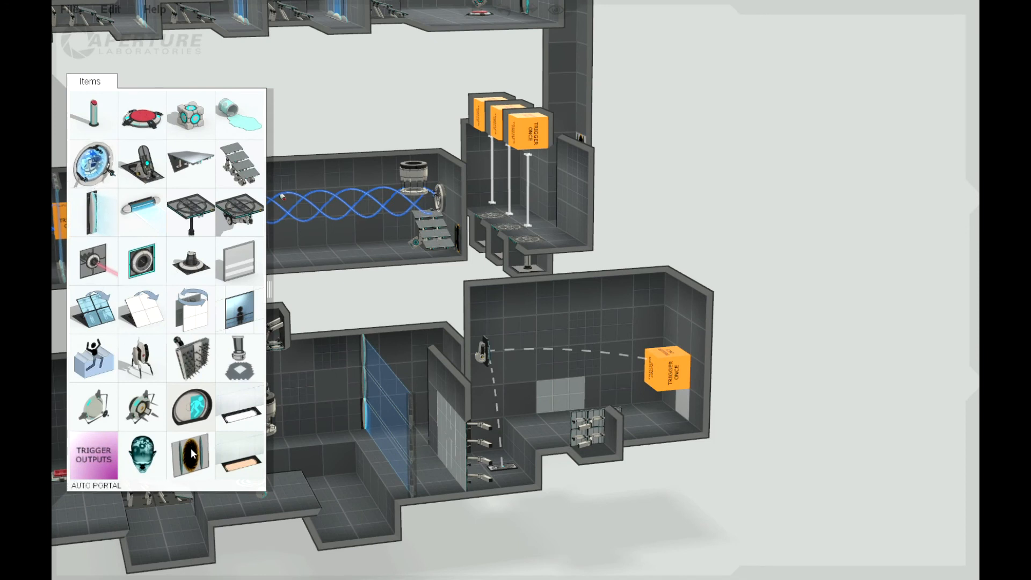
left_click_drag(725, 528, 680, 550)
left_click_drag(723, 431, 677, 449)
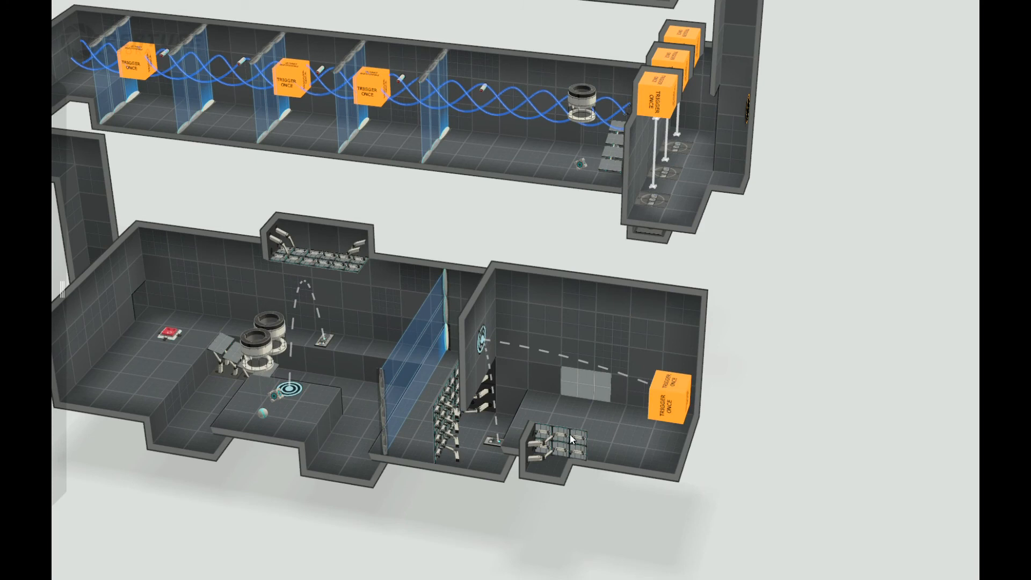
left_click_drag(594, 523, 746, 497)
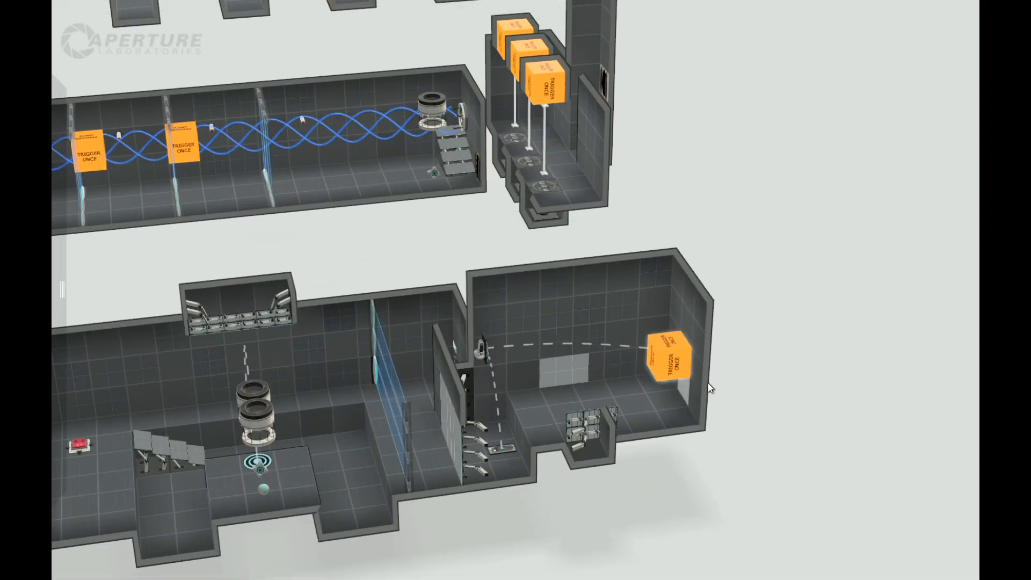
scroll(707, 382, "down", 3)
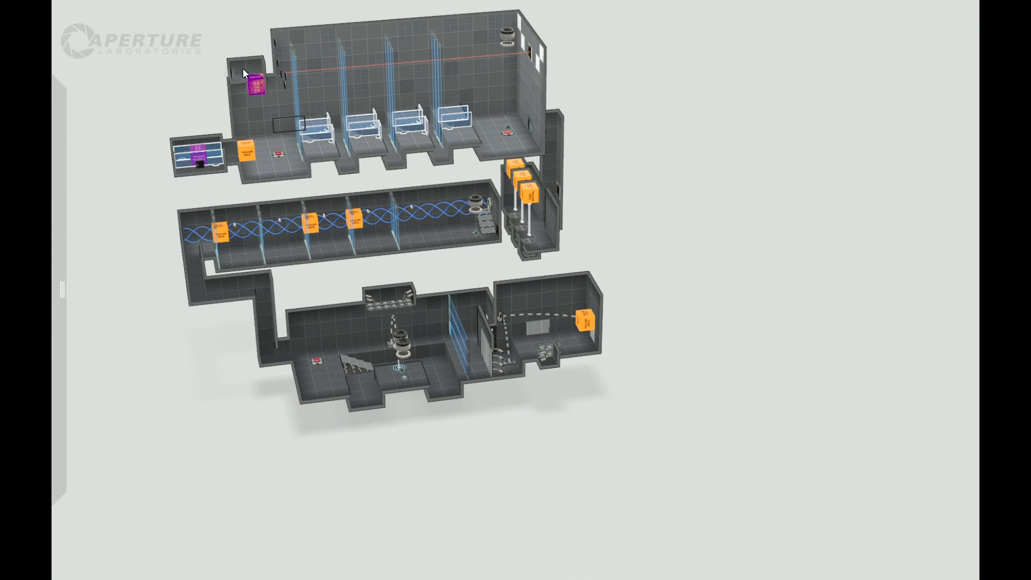
left_click_drag(712, 186, 585, 334)
left_click_drag(212, 347, 477, 439)
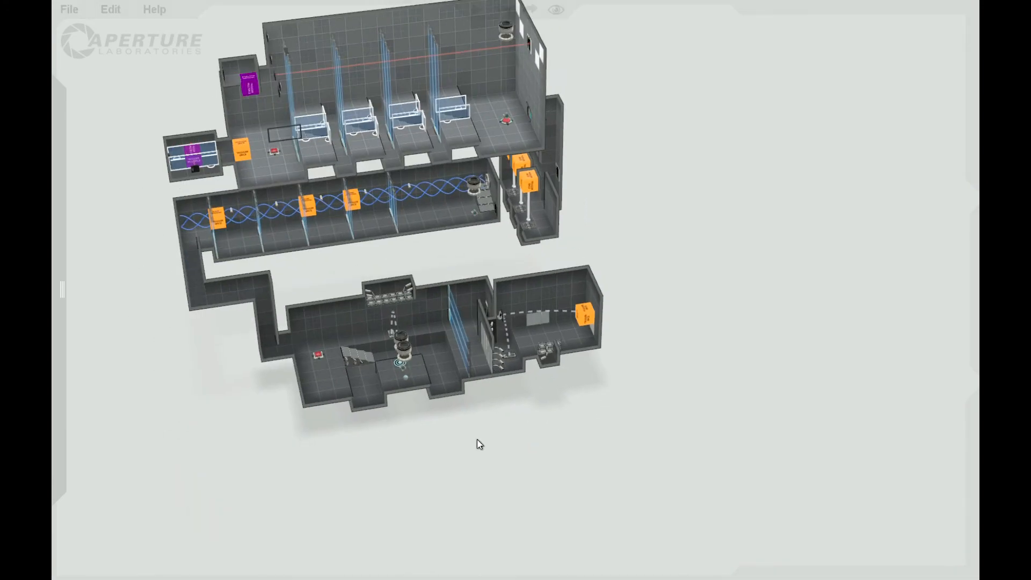
Add a Trigger Once to the cube-and-sphere room and position it on the ledge directly beside the stairs.
scroll(489, 447, "up", 4)
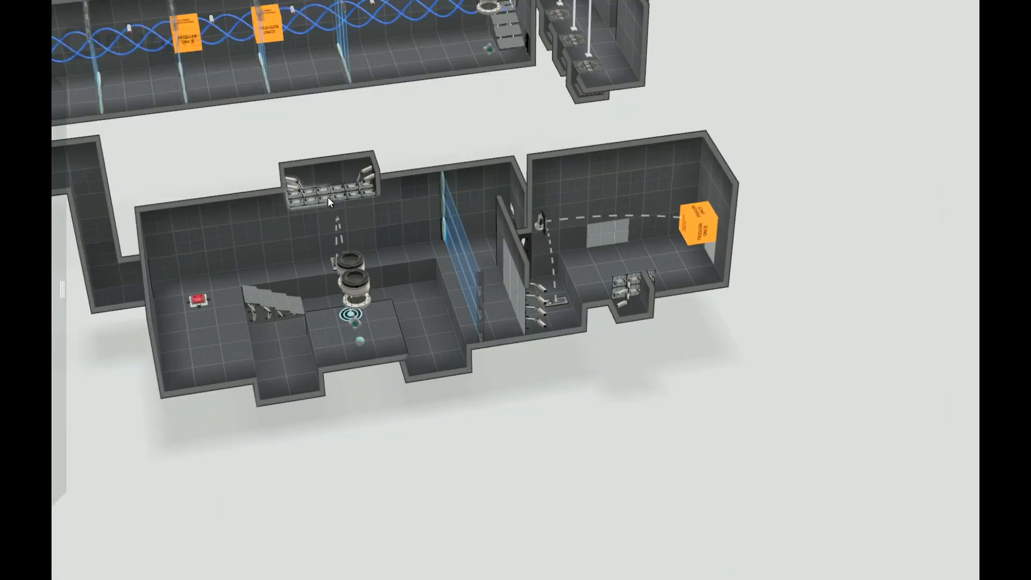
left_click_drag(372, 456, 408, 470)
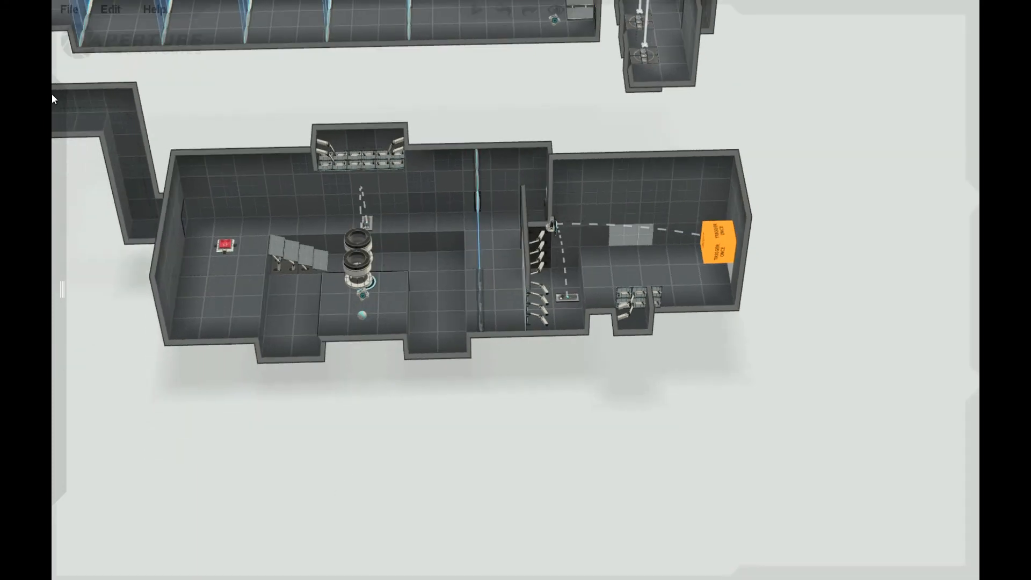
mouse_move(53, 96)
left_click_drag(201, 394, 331, 210)
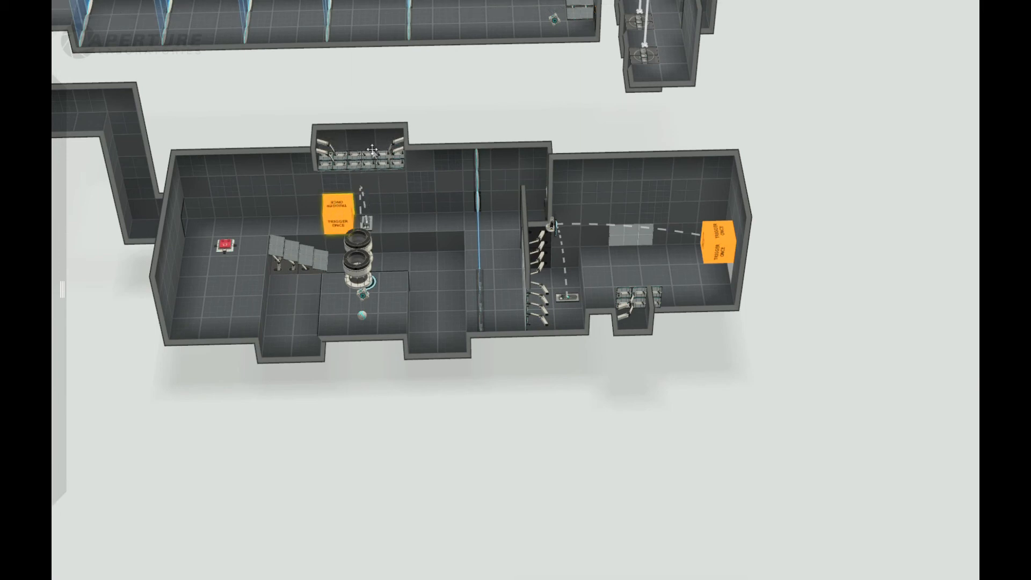
scroll(406, 323, "up", 3)
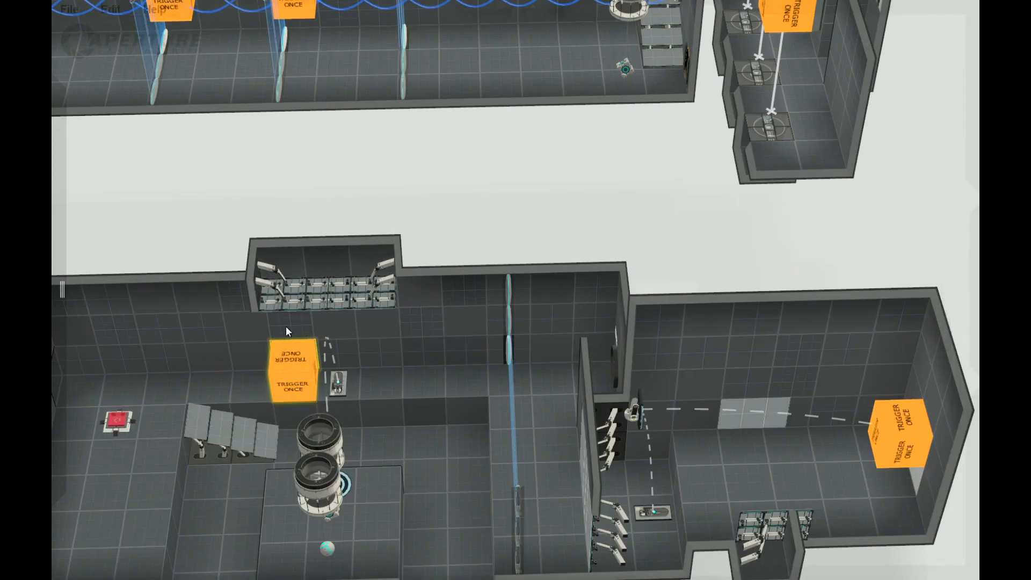
mouse_move(234, 371)
left_mouse_down()
mouse_move(224, 368)
mouse_move(215, 393)
mouse_move(221, 380)
mouse_move(170, 378)
mouse_move(232, 367)
left_mouse_up()
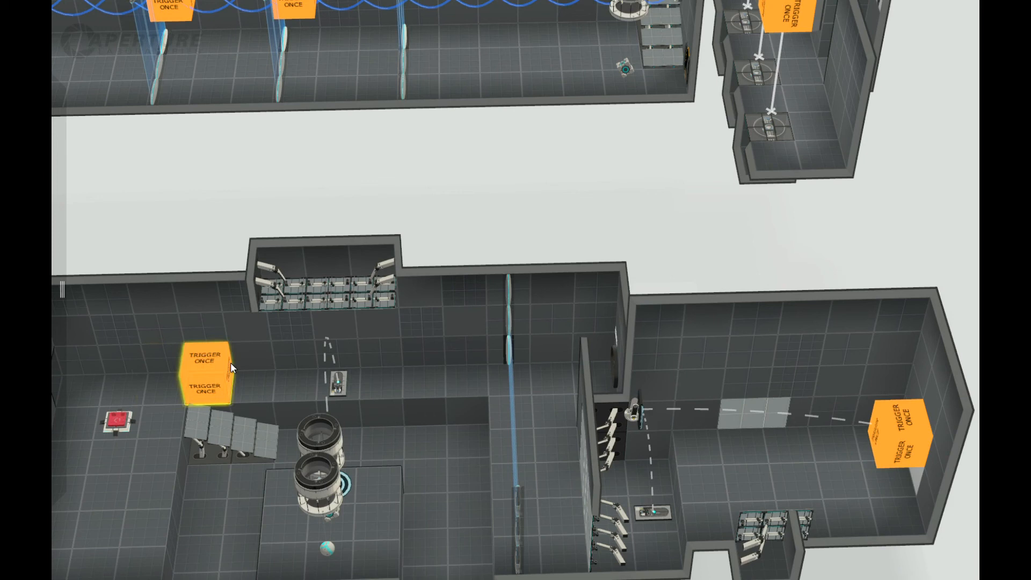
scroll(402, 406, "down", 2)
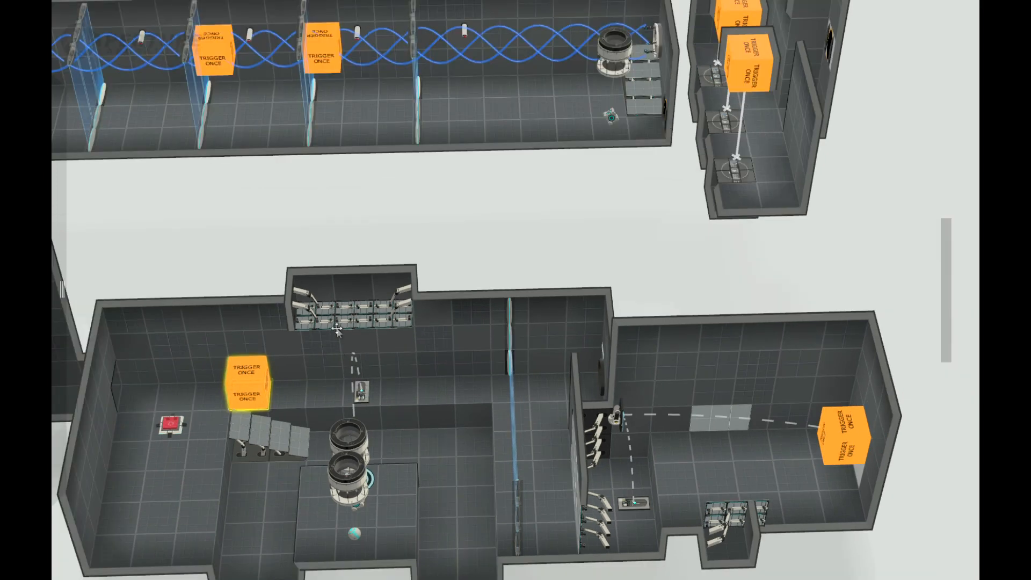
scroll(574, 539, "down", 1)
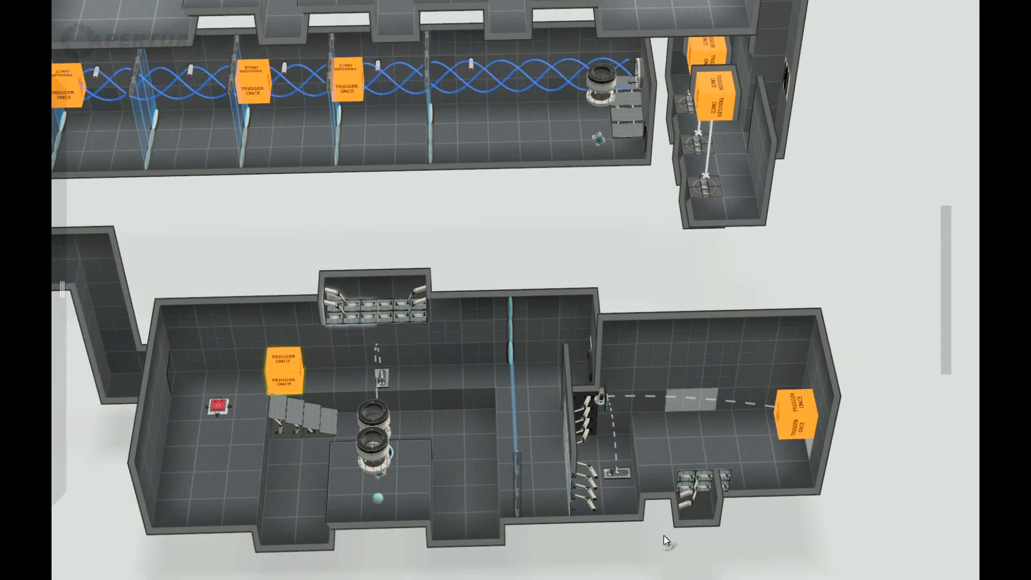
Paste a second Trigger Once at the fizzler end of the ledge in the cube-and-sphere room.
left_click_drag(663, 536, 665, 560)
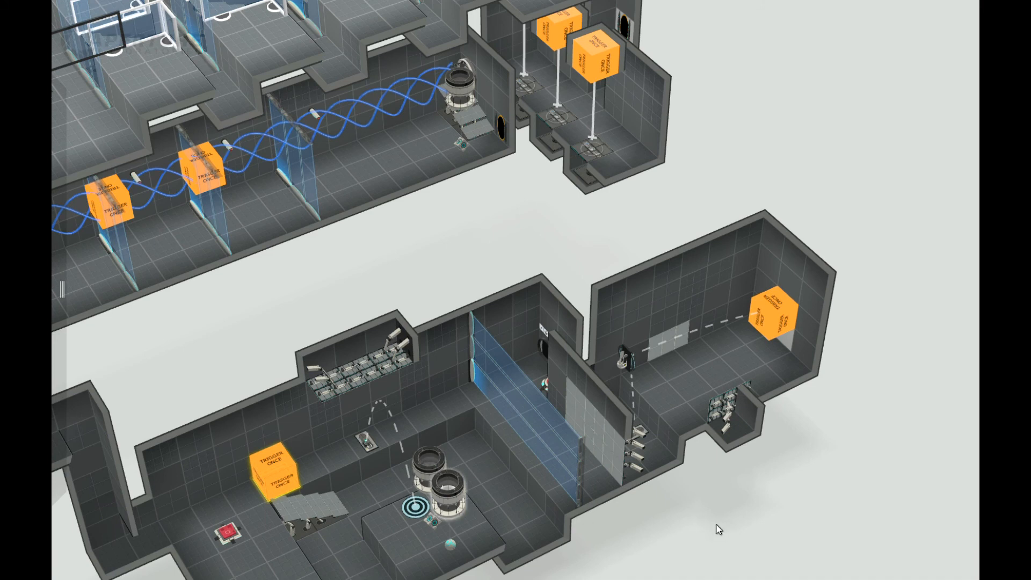
left_click_drag(719, 528, 757, 494)
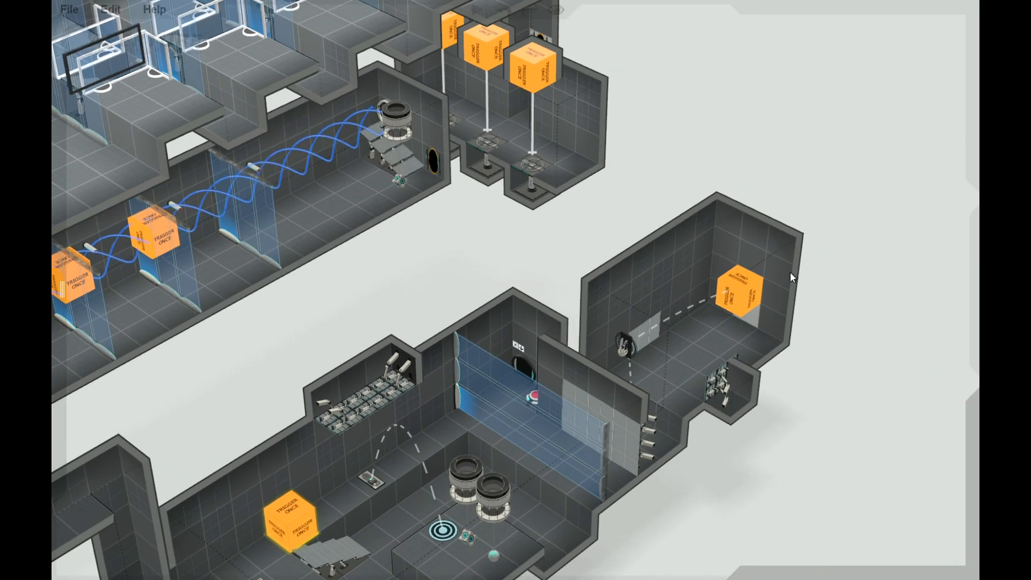
left_click_drag(790, 272, 688, 493)
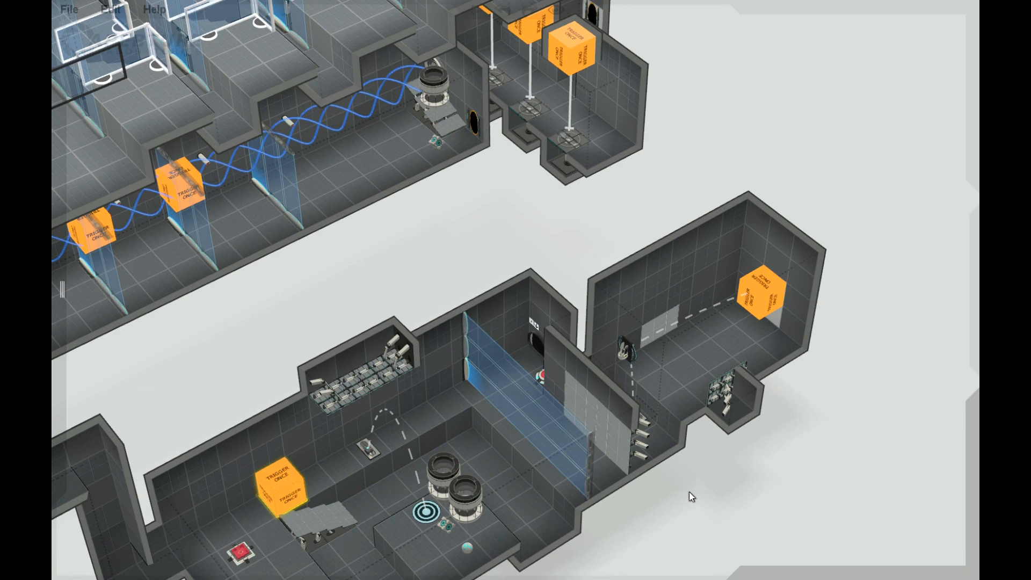
right_click_drag(688, 491, 753, 468)
left_click_drag(755, 469, 754, 469)
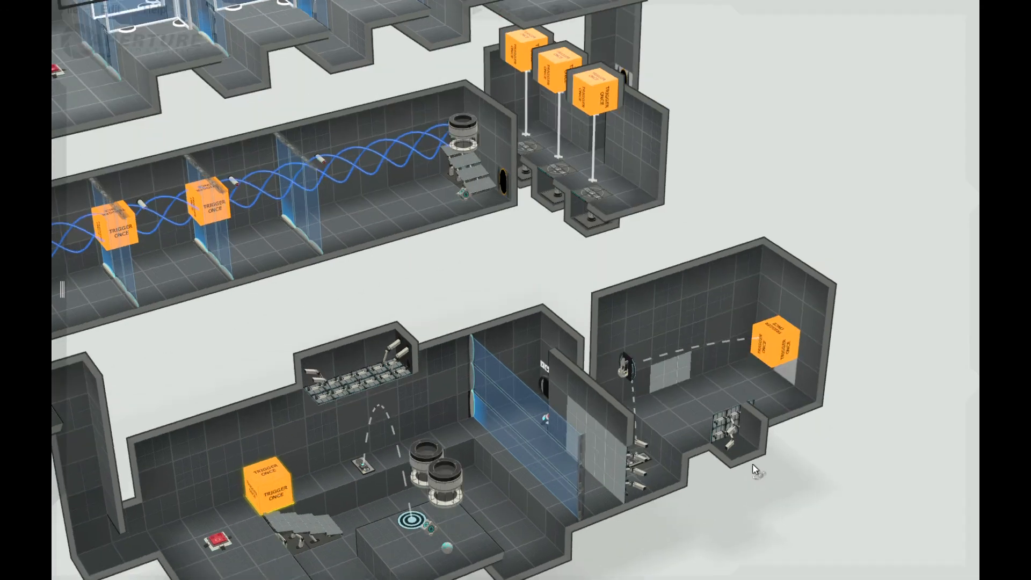
right_click_drag(754, 469, 754, 469)
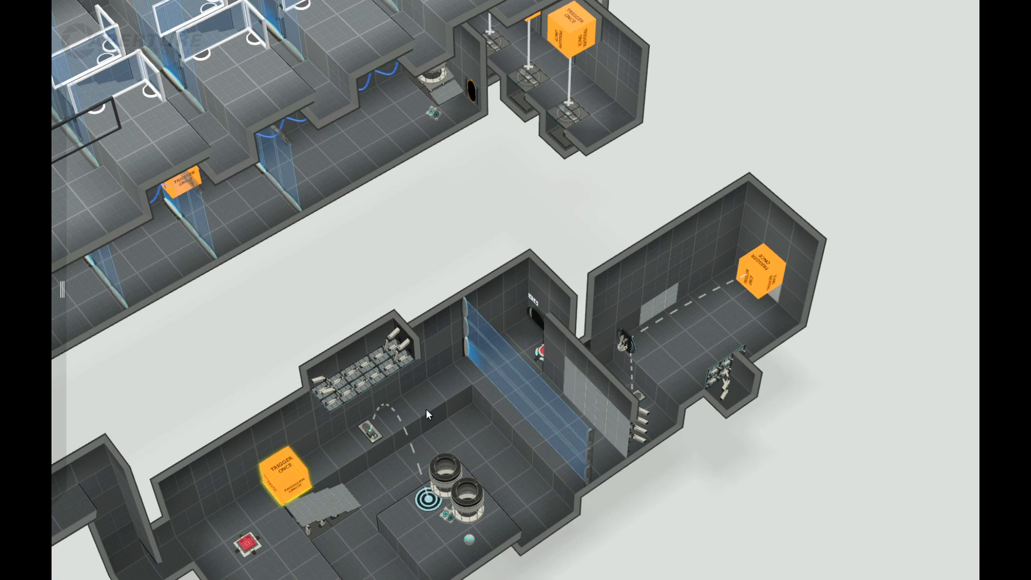
mouse_move(65, 422)
key("ctrl+v")
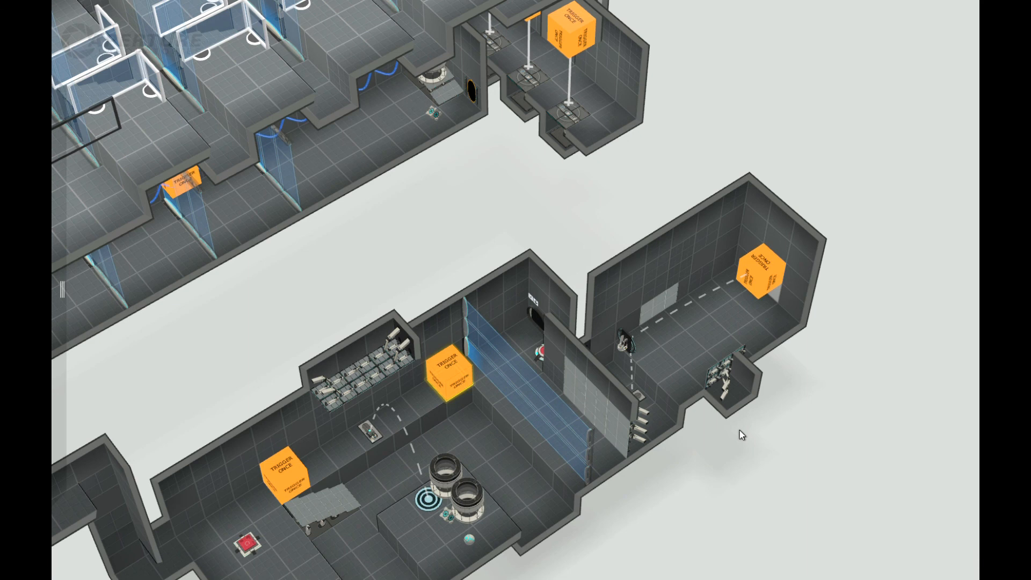
scroll(739, 433, "down", 2)
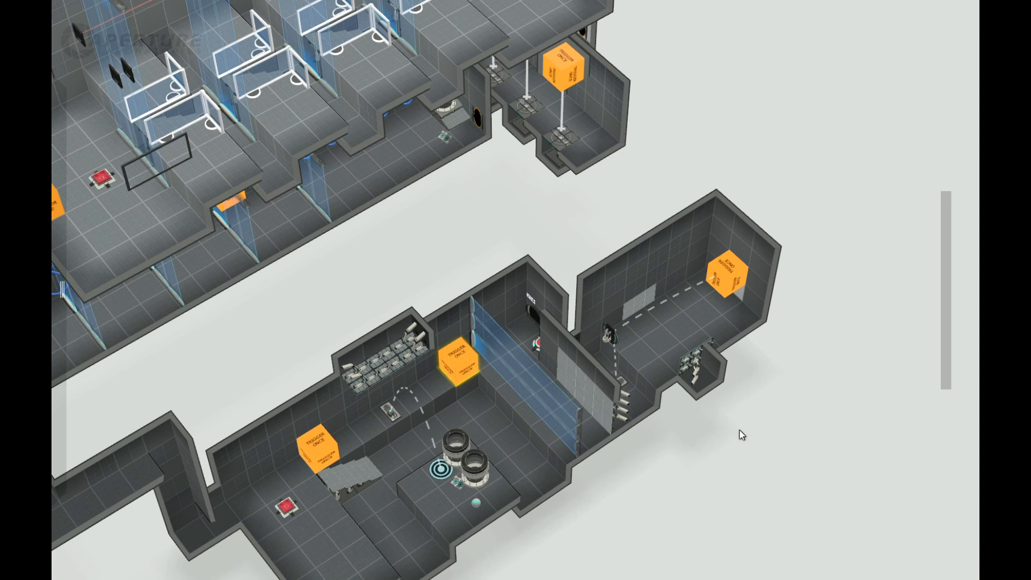
scroll(739, 430, "down", 1)
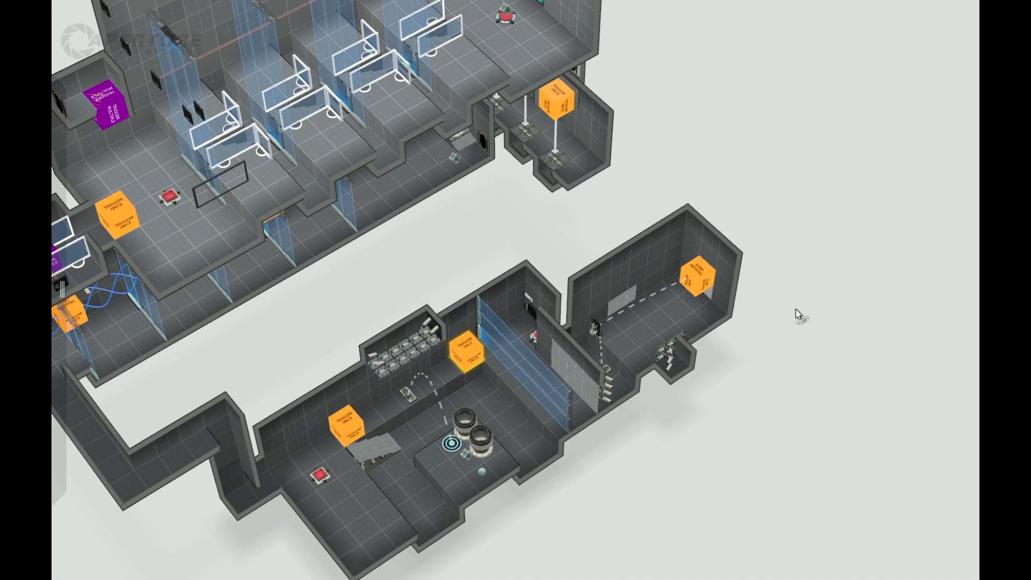
middle_click_drag(796, 309, 805, 258)
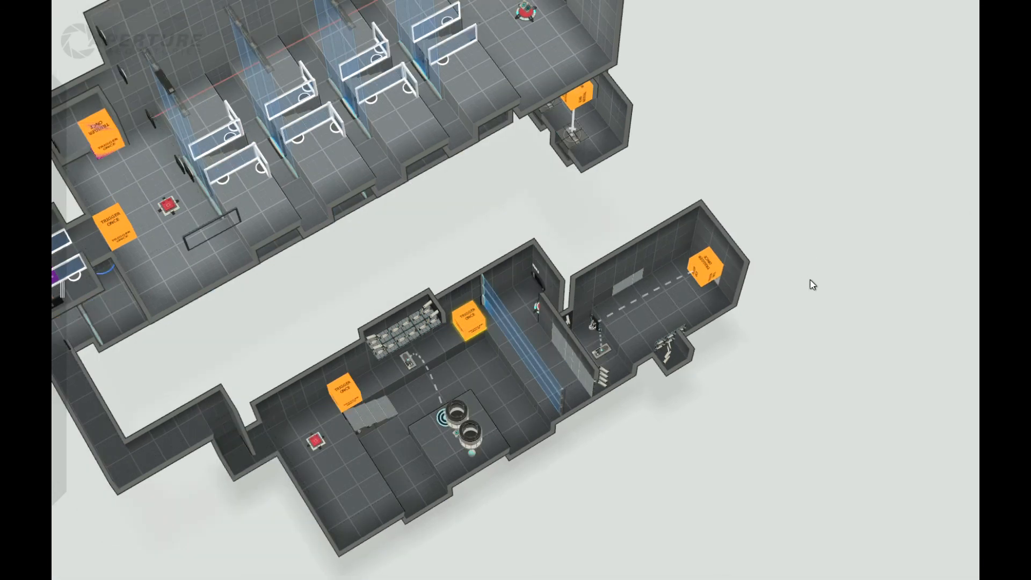
right_click_drag(789, 394, 796, 257)
middle_click_drag(749, 278, 795, 248)
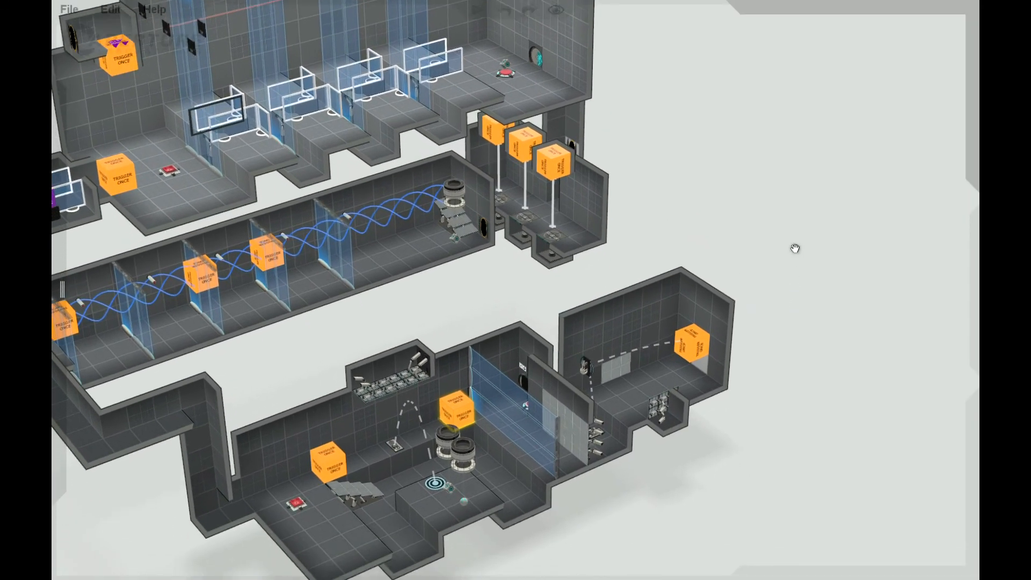
right_click_drag(832, 282, 730, 268)
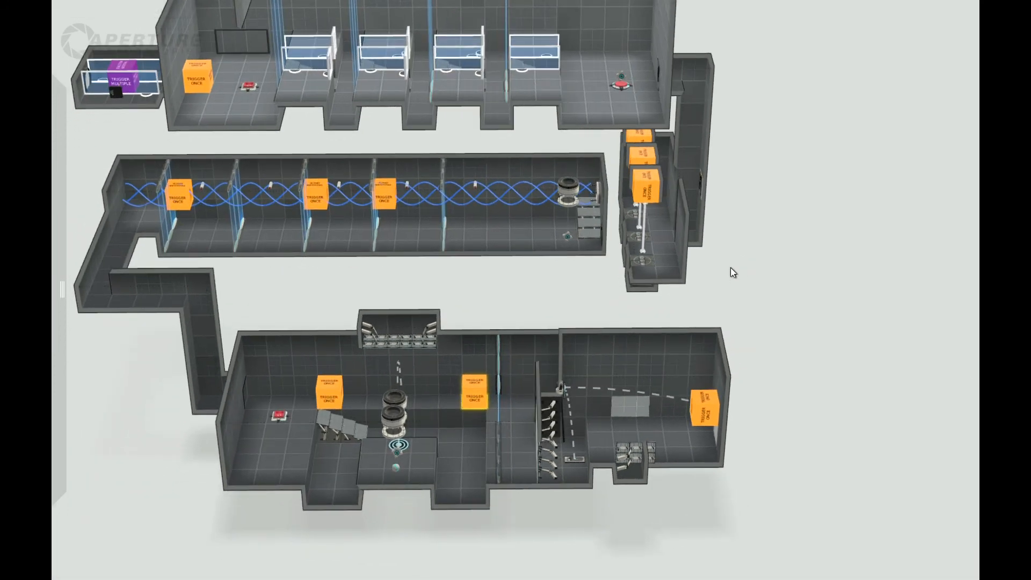